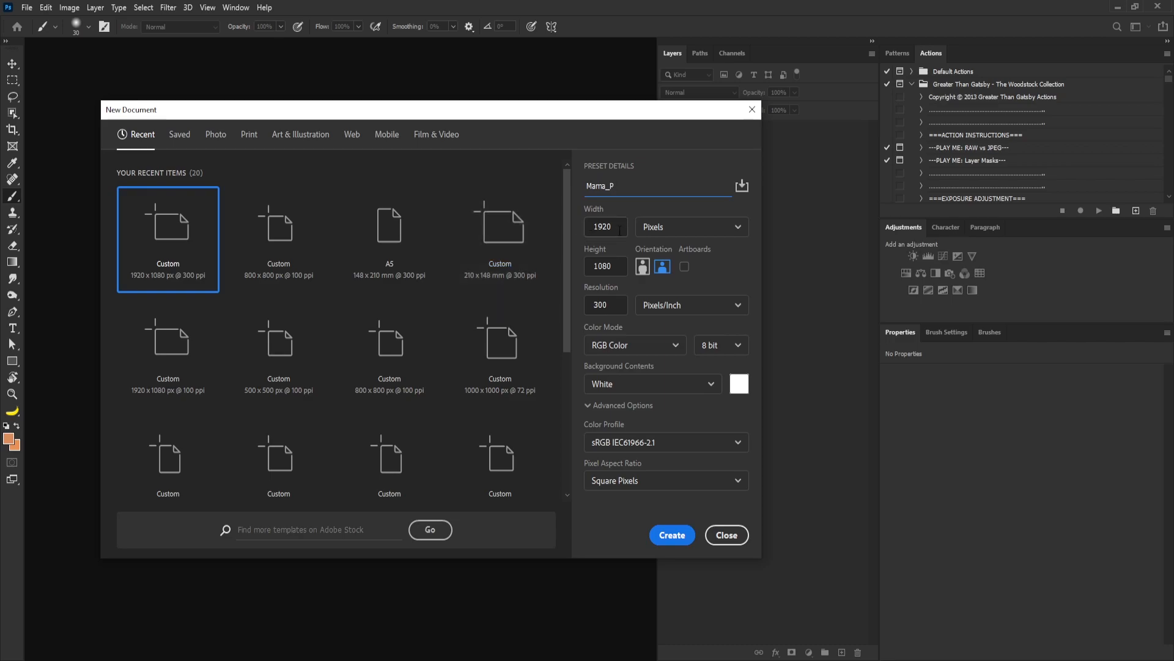
# Step: Create the 1920 x 1080 px document Mama_P with its resolution set to 100 pixels/inch
pyautogui.click(613, 266)
pyautogui.press('Tab')
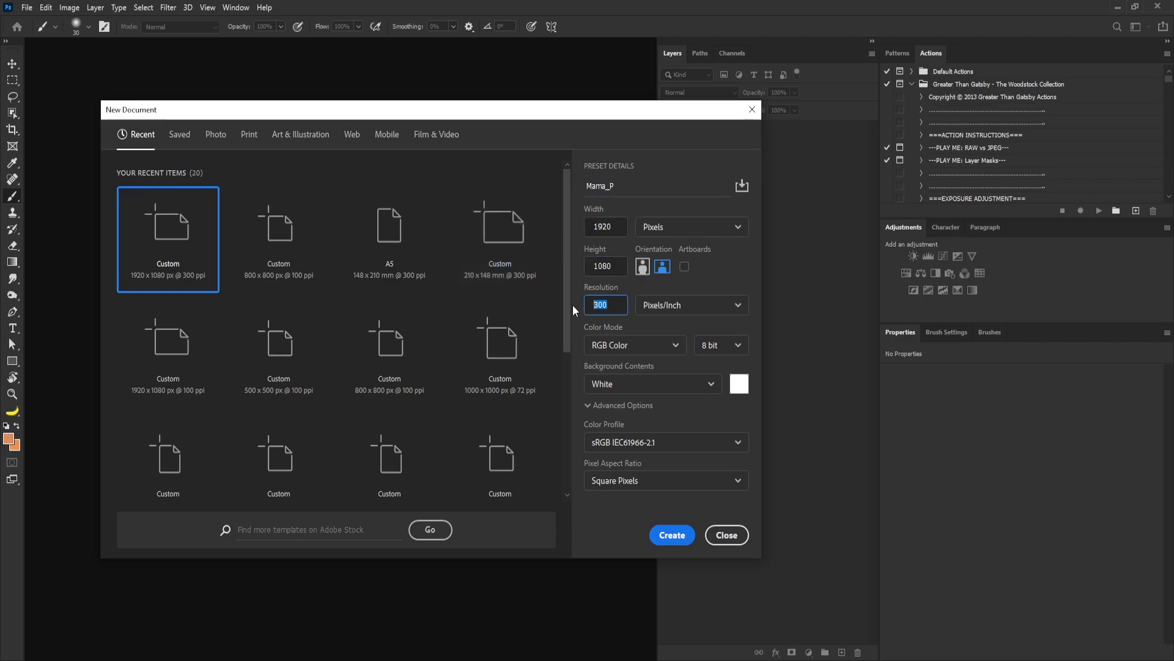
pyautogui.write('100')
pyautogui.click(671, 535)
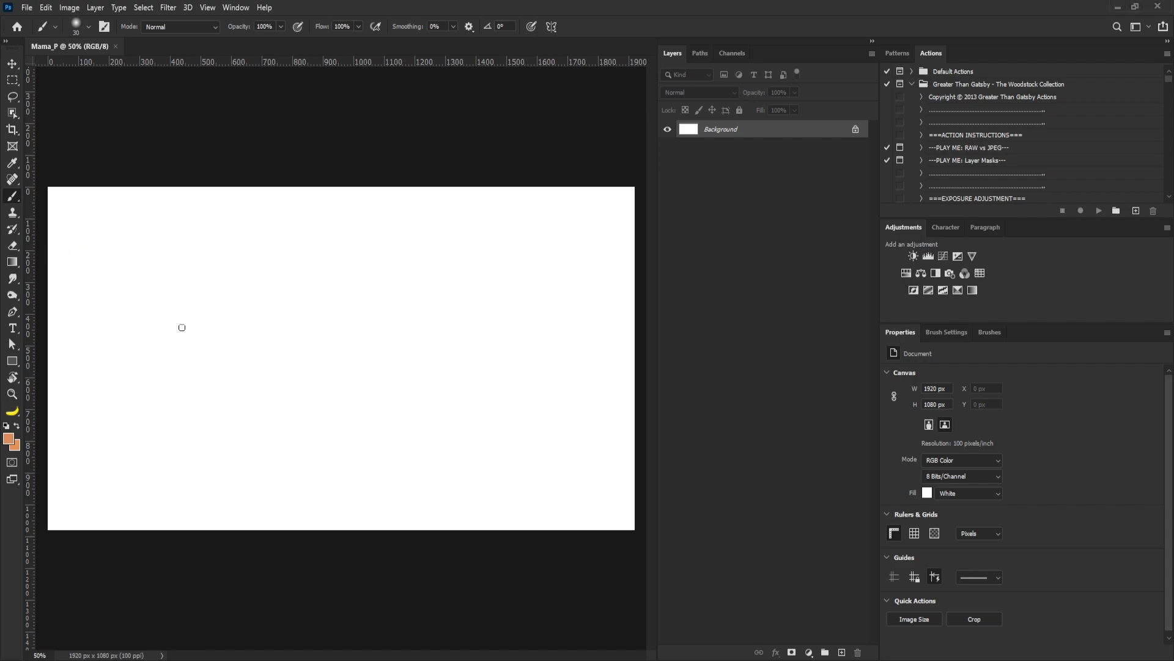
# Step: Place the Mama cutout, enlarge it to nearly the full canvas height and position it at the canvas's left side
pyautogui.moveTo(407, 295); pyautogui.dragTo(537, 225)
pyautogui.moveTo(379, 398); pyautogui.dragTo(203, 401)
pyautogui.press('Return')
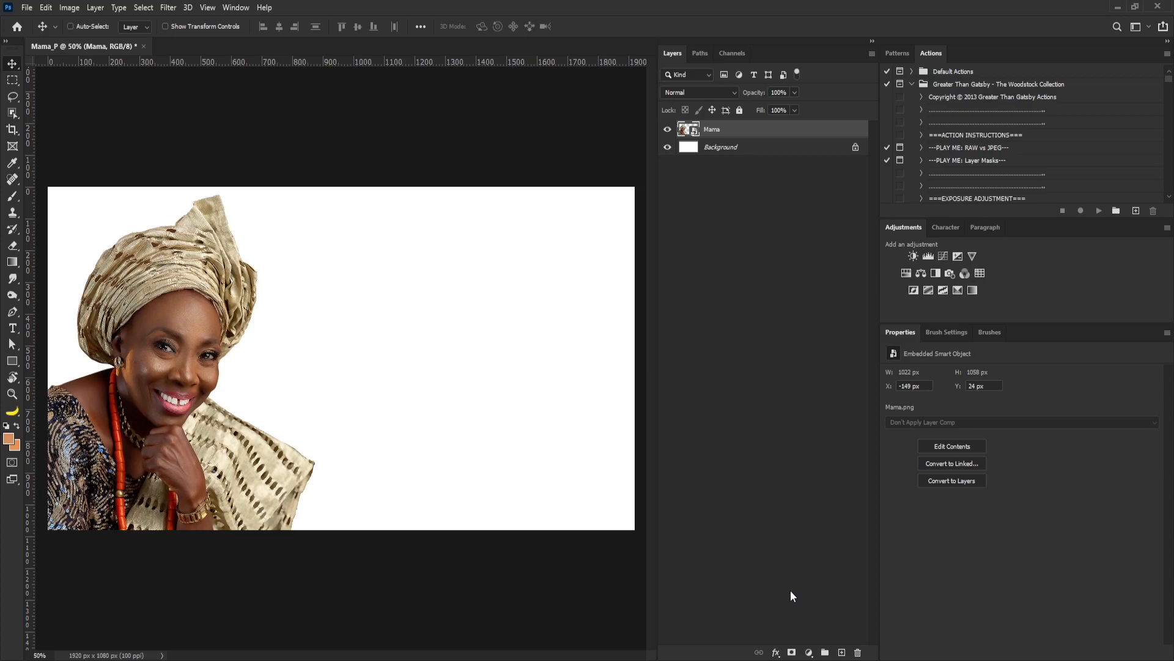
# Step: Stamp all visible layers into a new layer and apply Poster Edges with Edge Thickness 7, Edge Intensity 0 and Posterization 2
pyautogui.hotkey('ctrl', 'alt', 'shift', 'e')
pyautogui.click(169, 8)
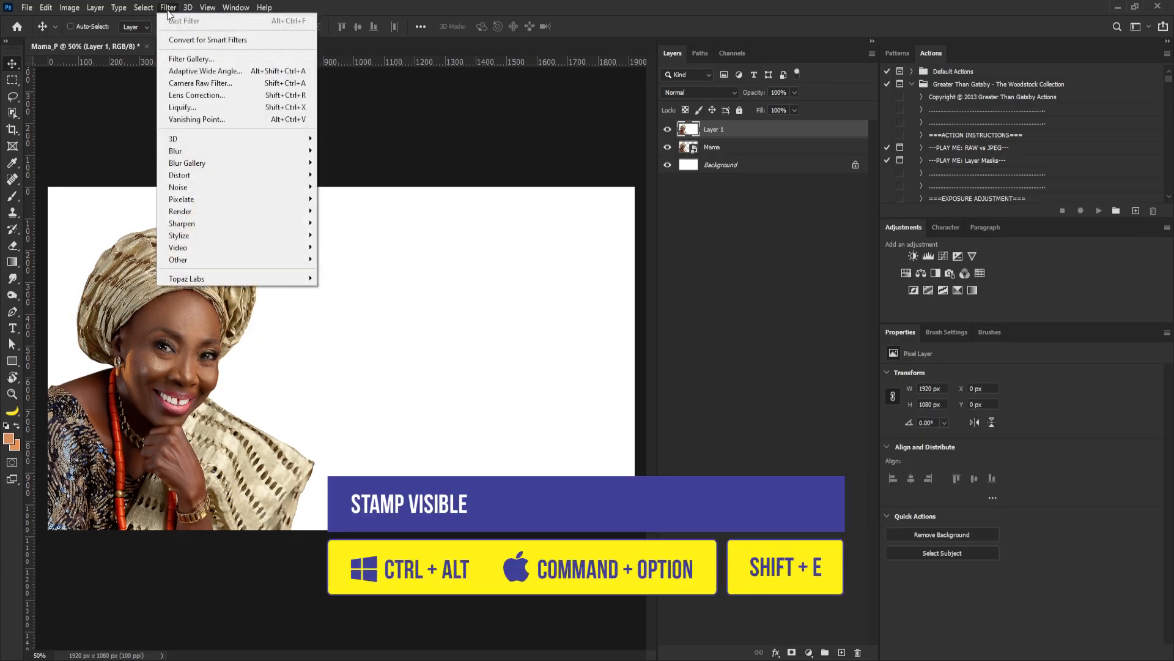
pyautogui.click(178, 58)
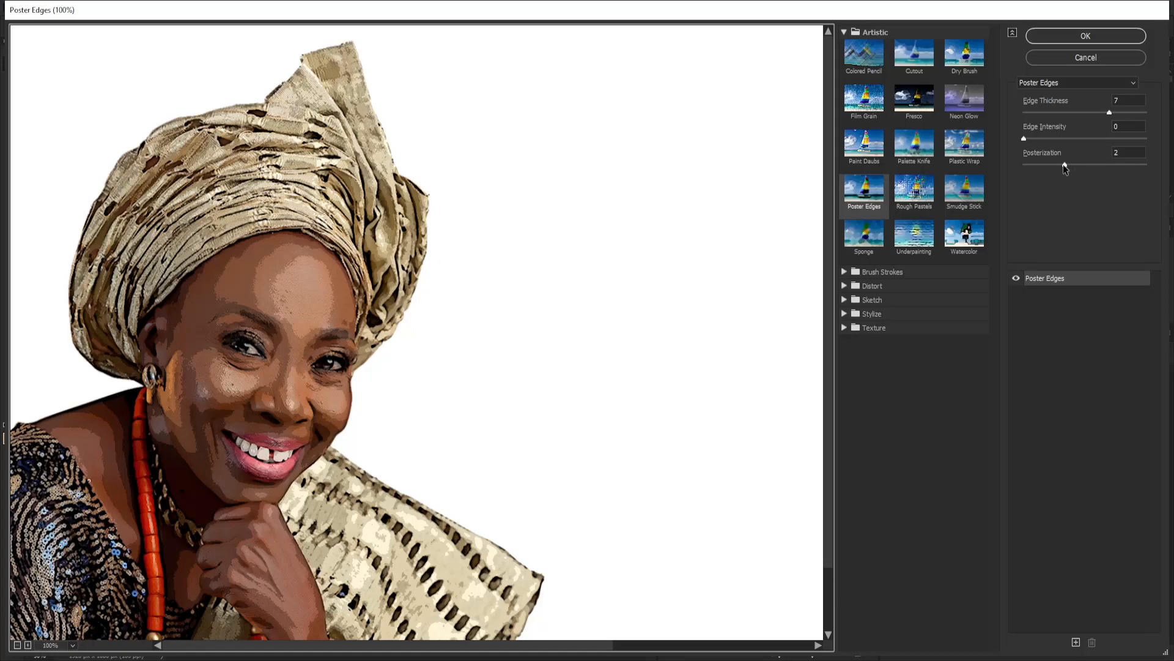
pyautogui.click(1066, 38)
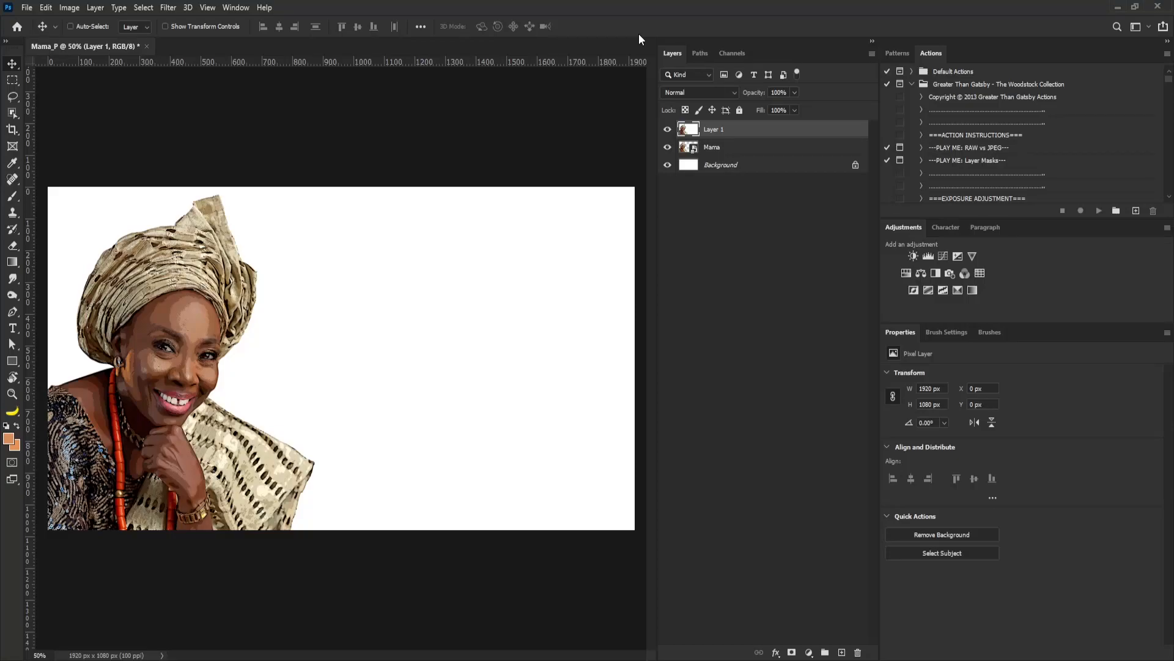
# Step: Add a new empty layer named Smudge_Paint above the posterized layer
pyautogui.keyDown('alt'); pyautogui.click(842, 652); pyautogui.keyUp('alt')
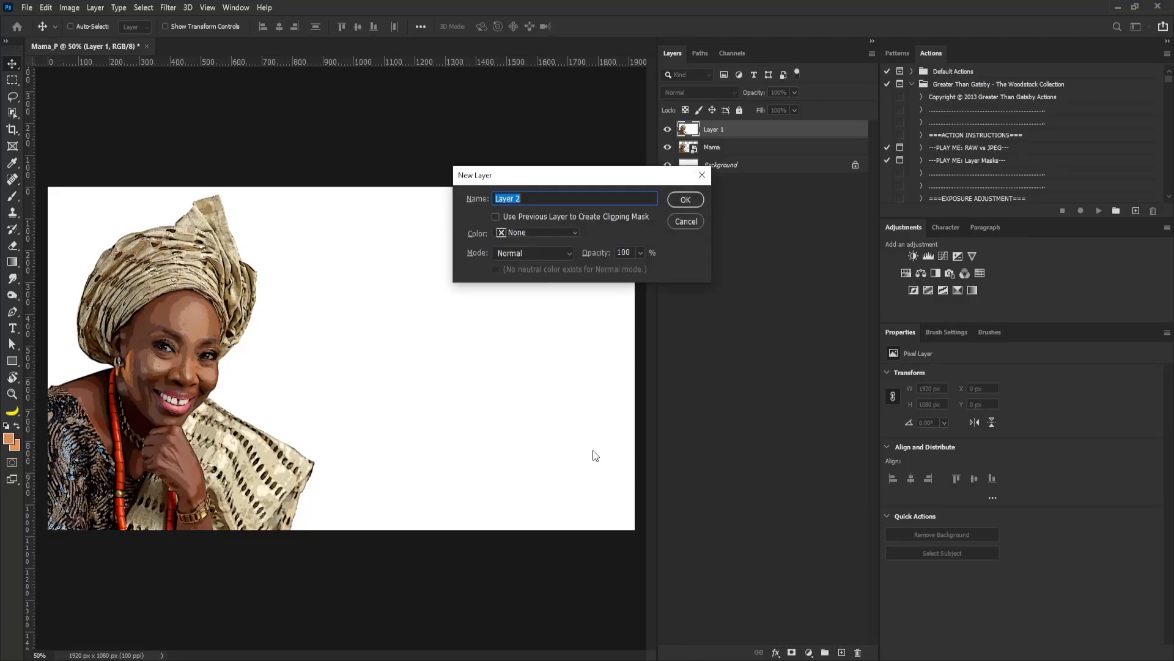
pyautogui.write('Smudge_Paint')
pyautogui.click(684, 199)
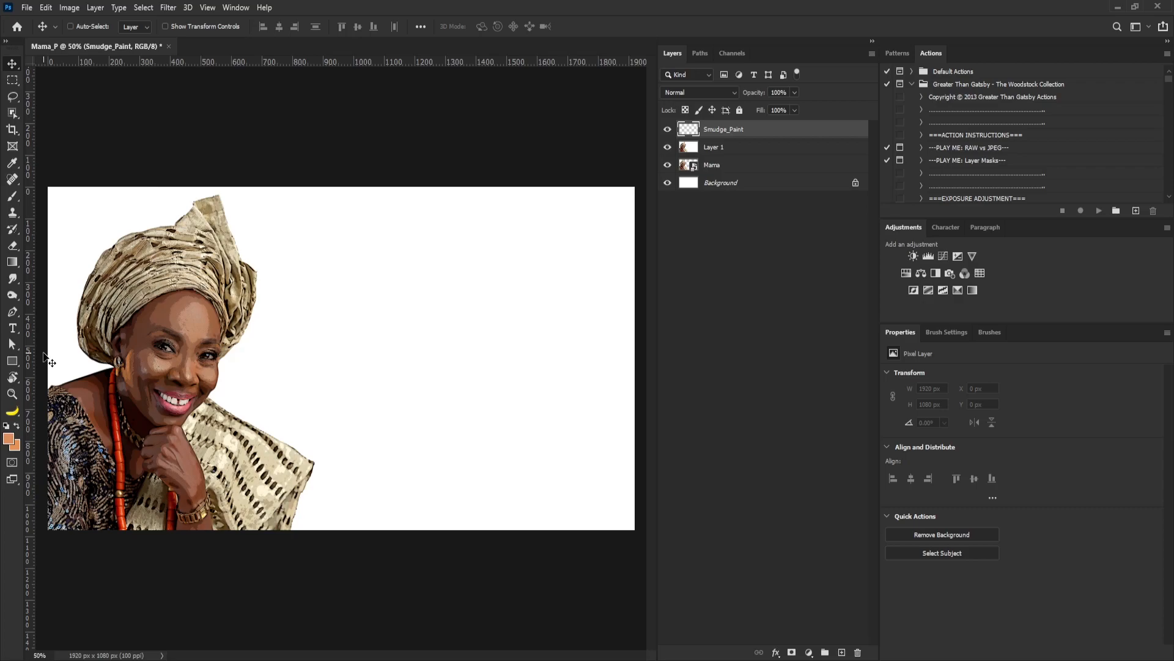
# Step: Import the CG_Smudge brush set from the Mum Drawing folder into the brush presets
pyautogui.press('b')
pyautogui.click(89, 27)
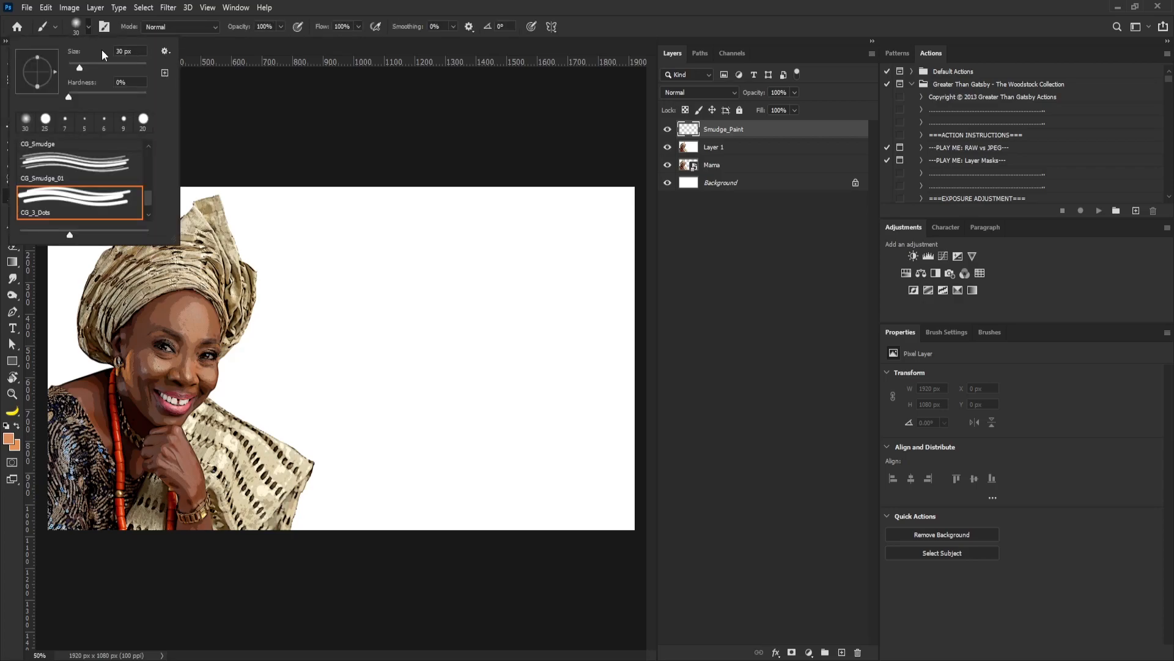
pyautogui.click(165, 50)
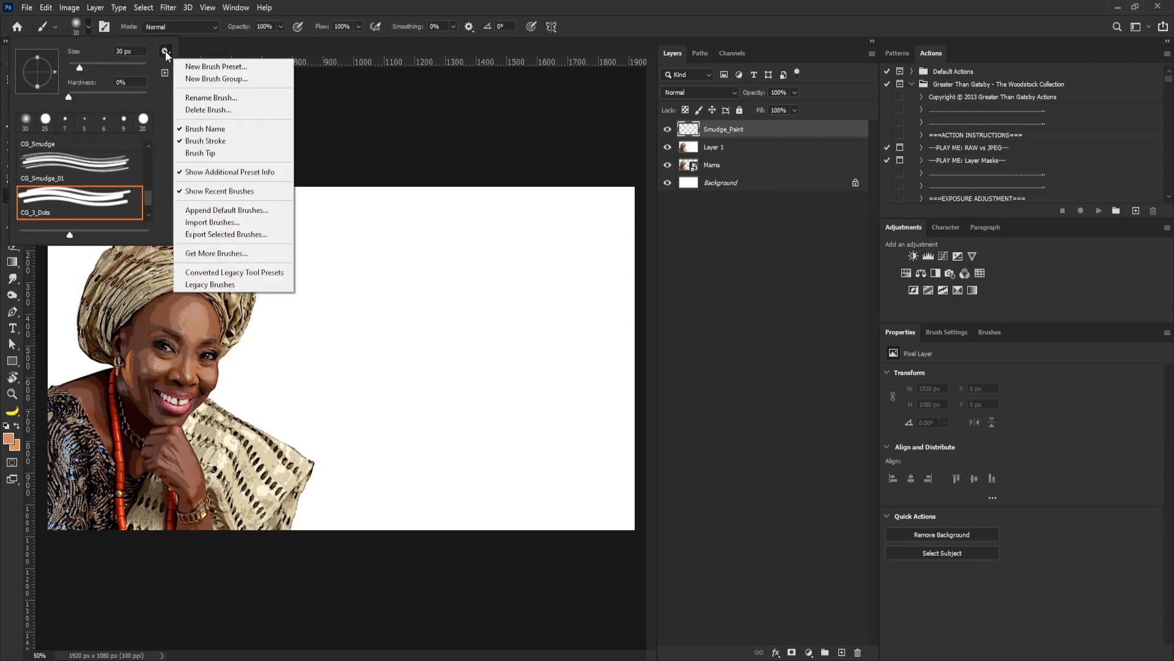
pyautogui.click(226, 222)
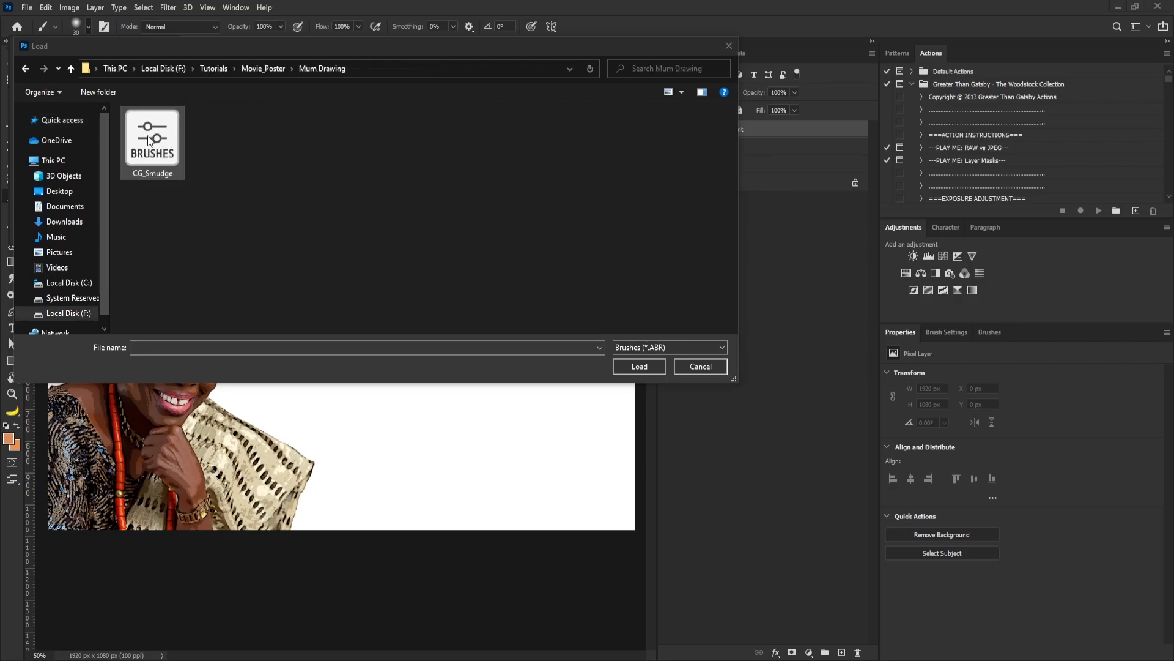
pyautogui.click(150, 142)
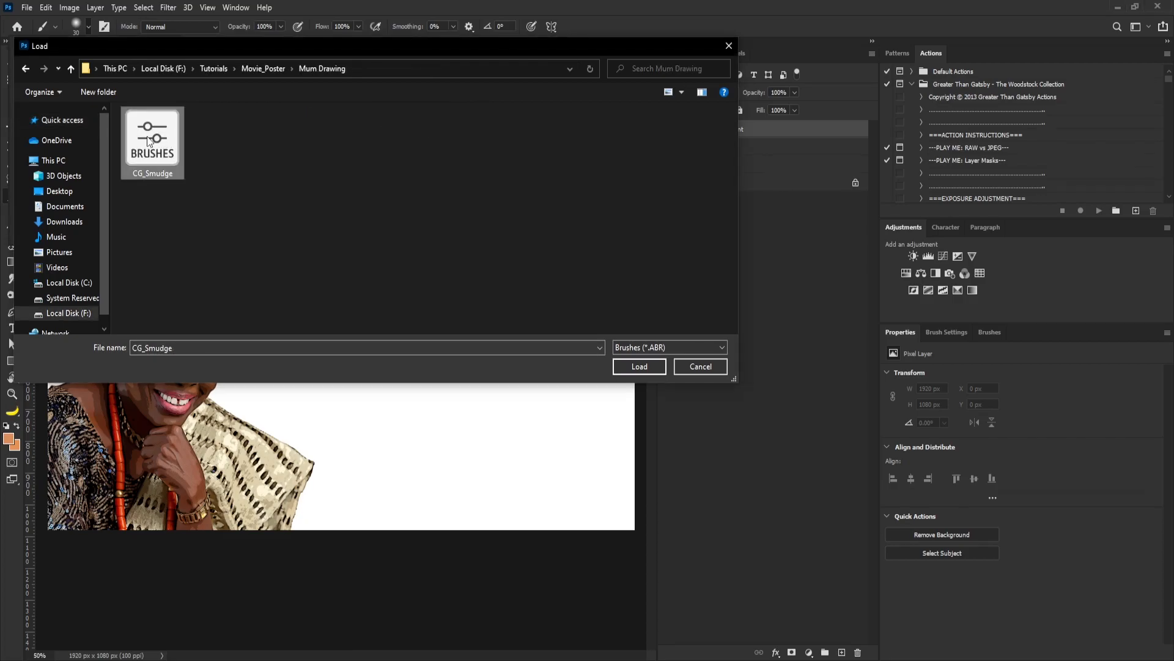
pyautogui.click(638, 366)
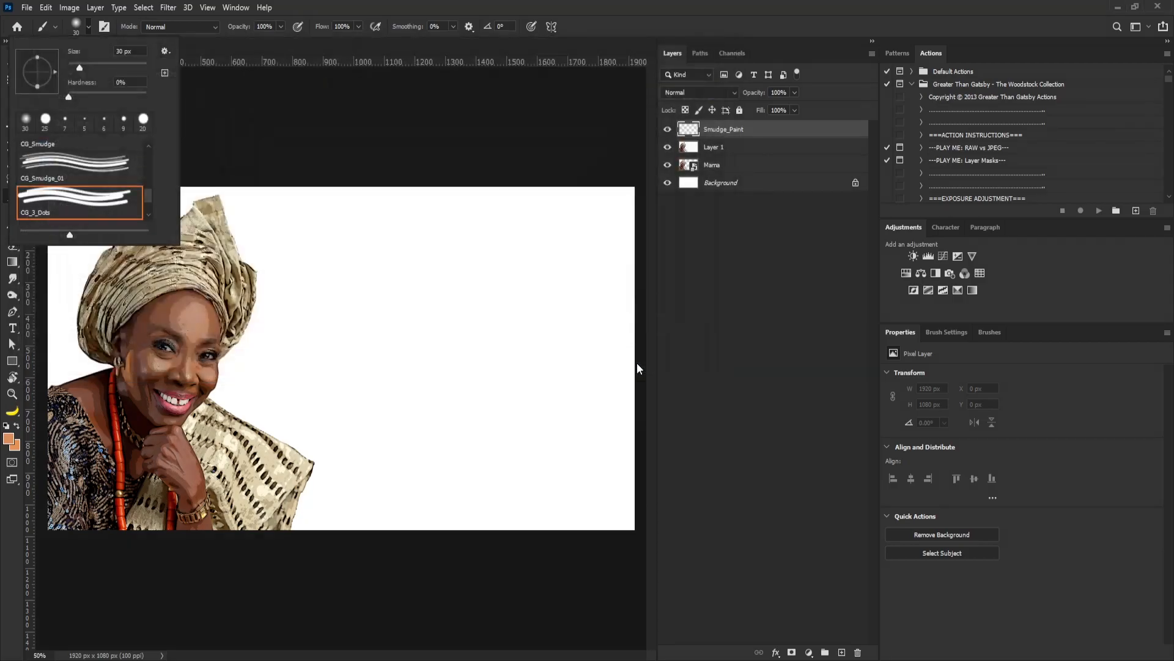
# Step: Choose the 208 px dotted brush tip for the Smudge tool and reduce its size to 20 px
pyautogui.click(953, 337)
pyautogui.click(952, 332)
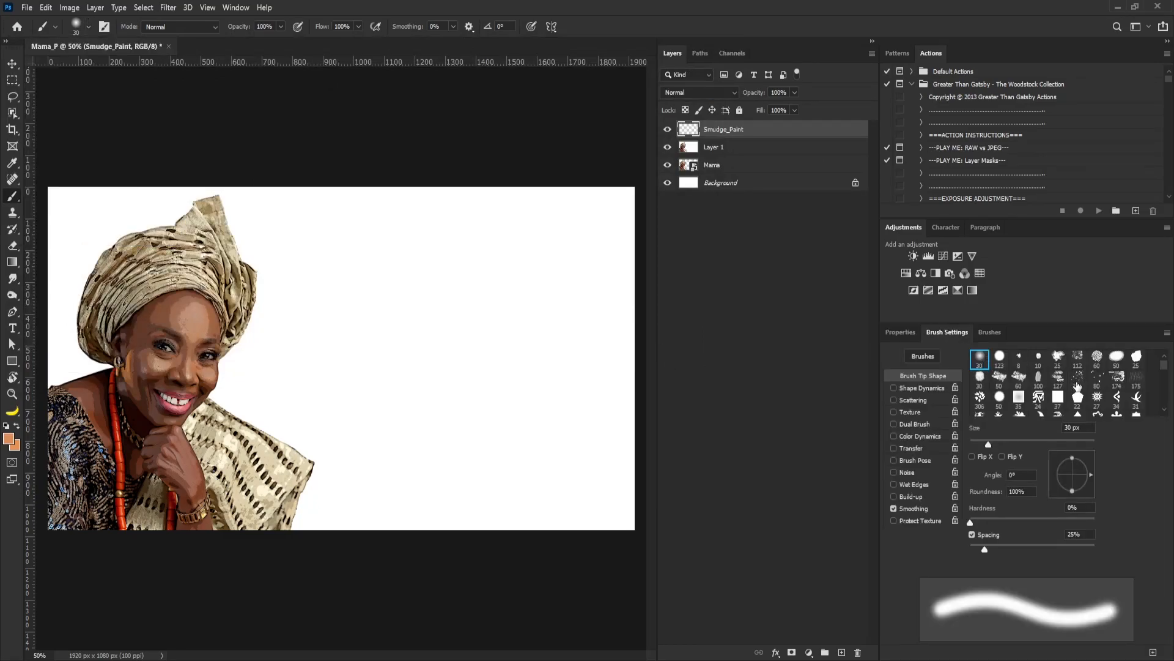
pyautogui.scroll(-3, 1163, 373)
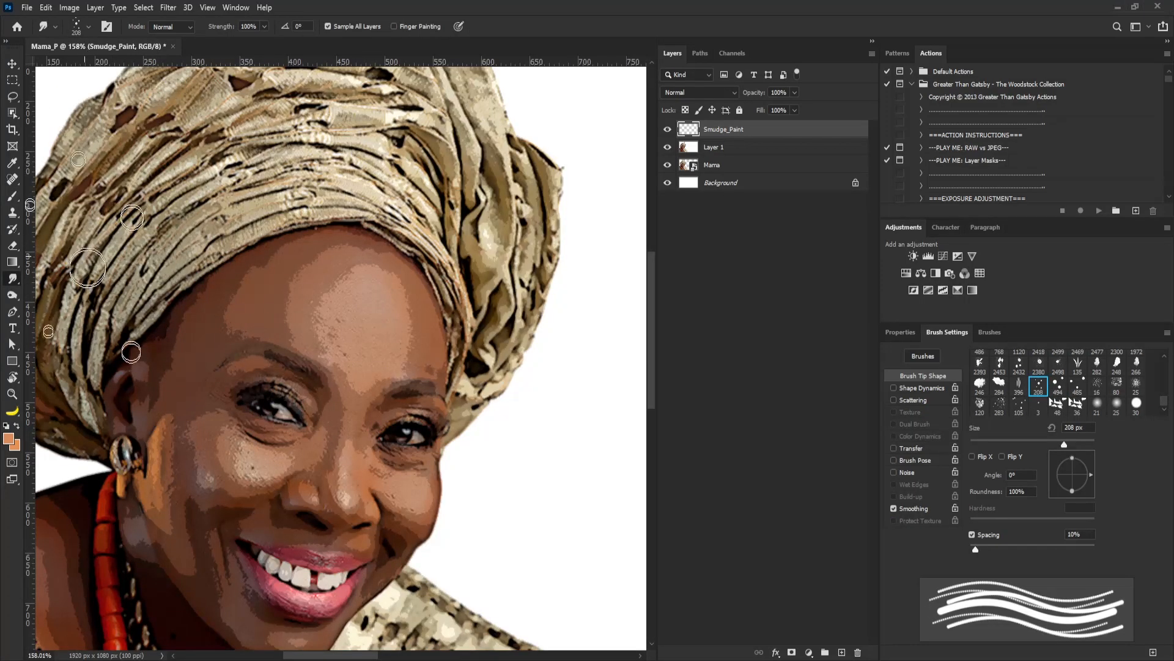
pyautogui.press('[')
pyautogui.press('[')
pyautogui.press('[')
pyautogui.press('[')
pyautogui.press('[')
pyautogui.press('[')
pyautogui.press('[')
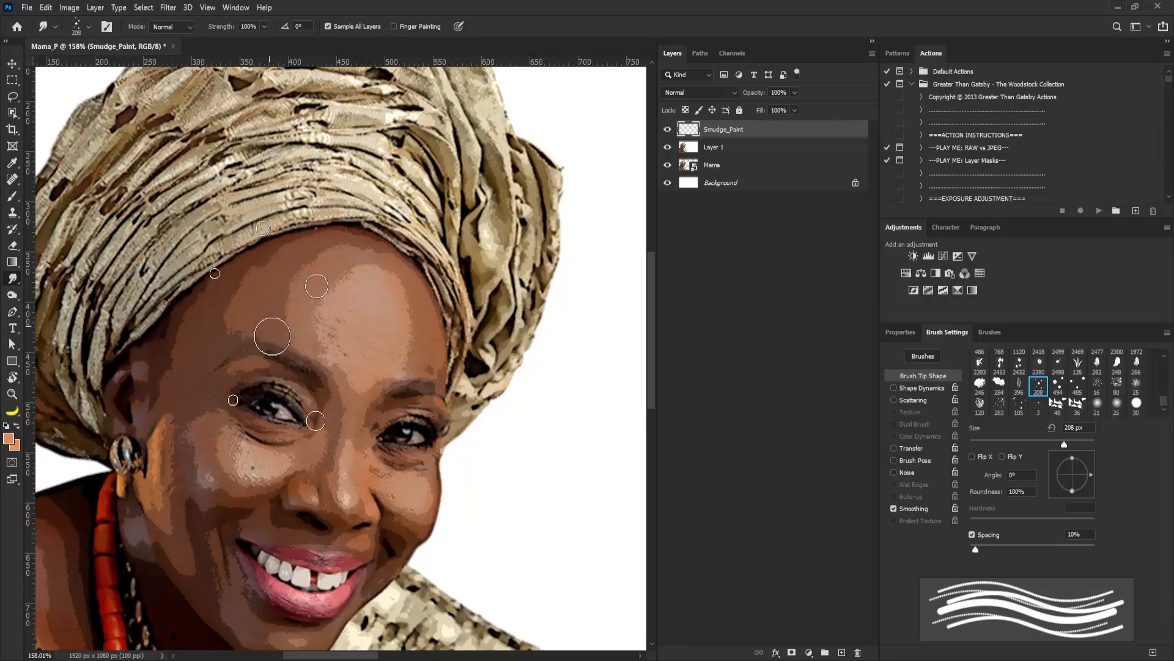
pyautogui.press('[')
pyautogui.press('[')
pyautogui.press('[')
pyautogui.press('[')
pyautogui.press('[')
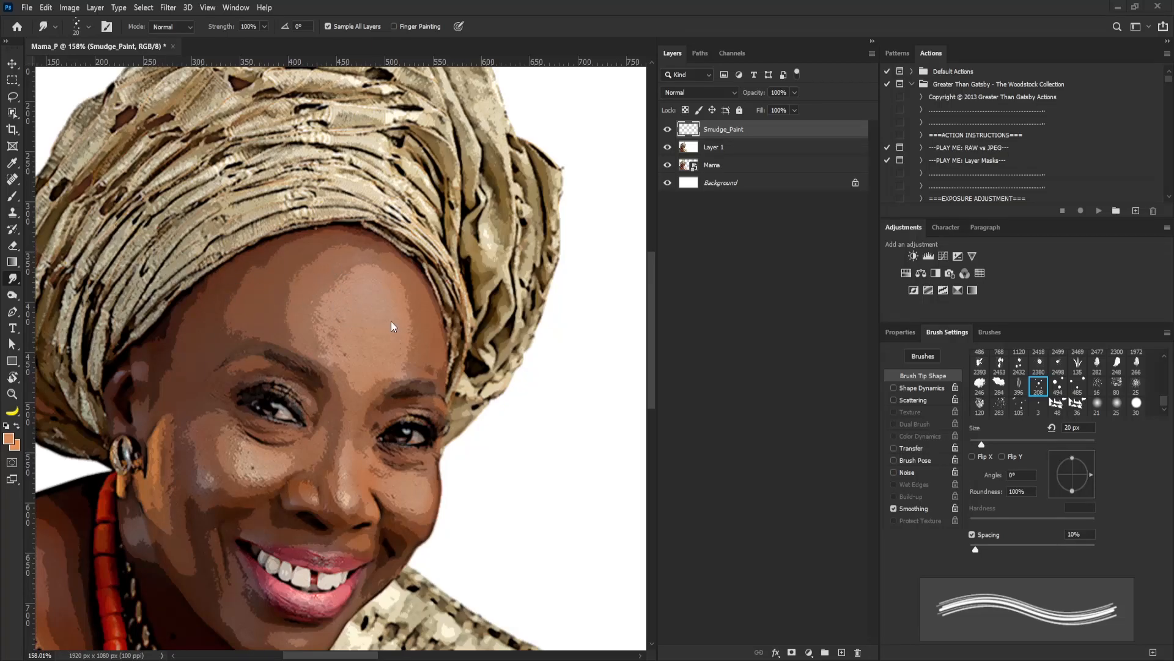
# Step: Set the smudge brush tip's angle to 63° for the strokes on the forehead
pyautogui.press('r')
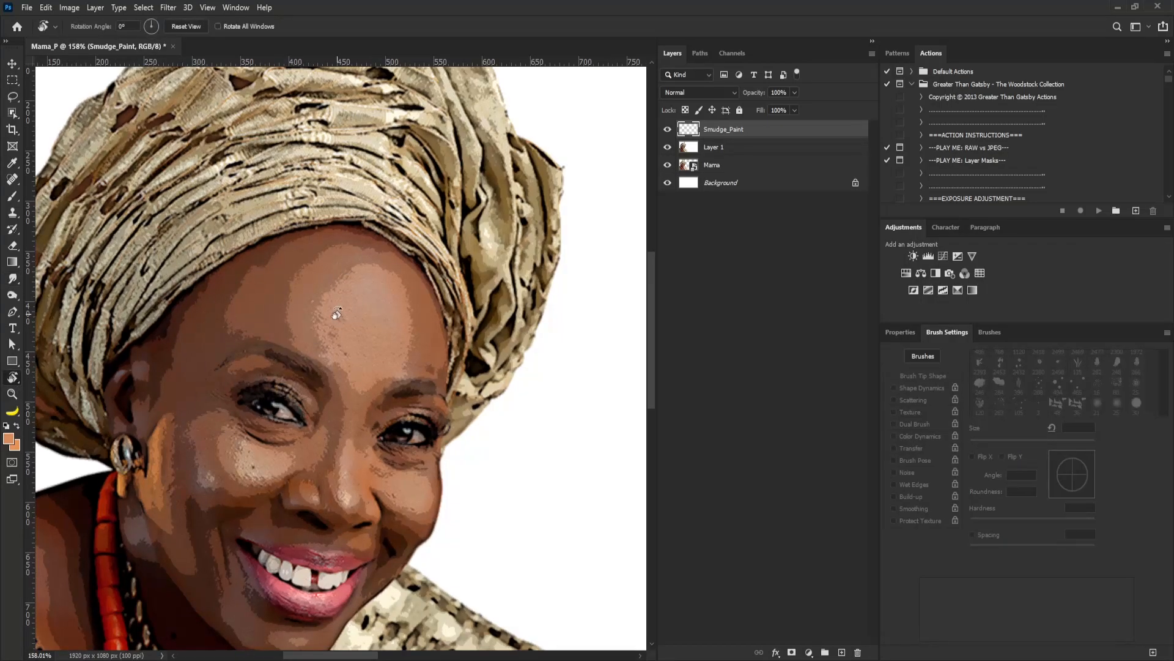
pyautogui.moveTo(316, 298); pyautogui.dragTo(265, 329)
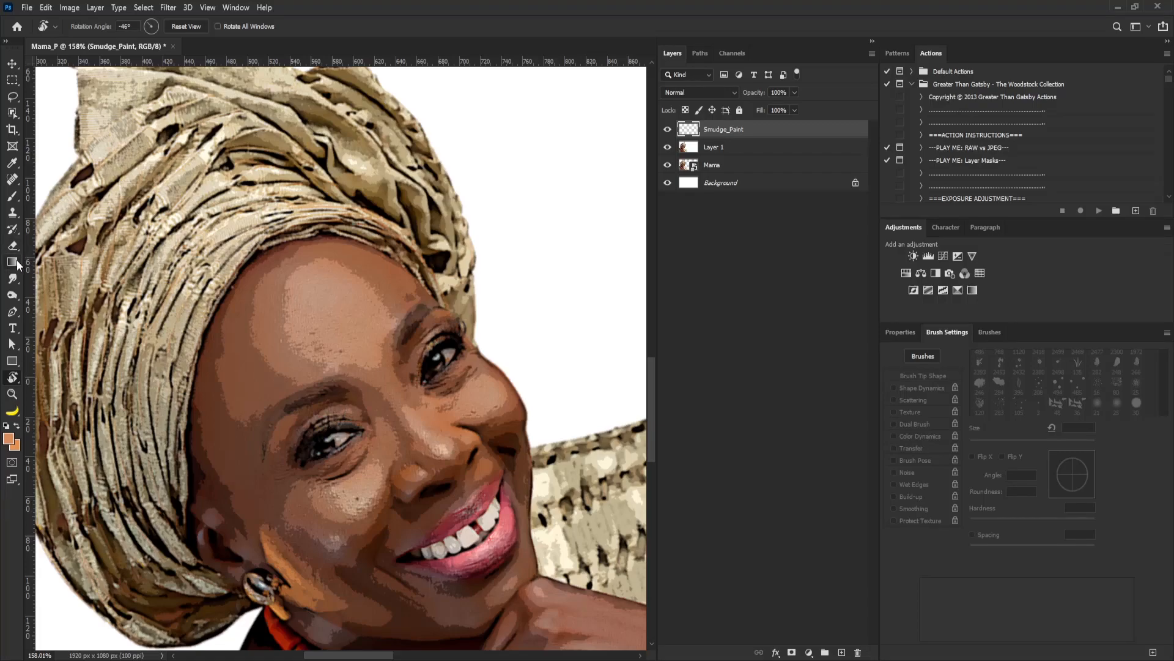
pyautogui.click(13, 279)
pyautogui.moveTo(1091, 474); pyautogui.dragTo(1079, 455)
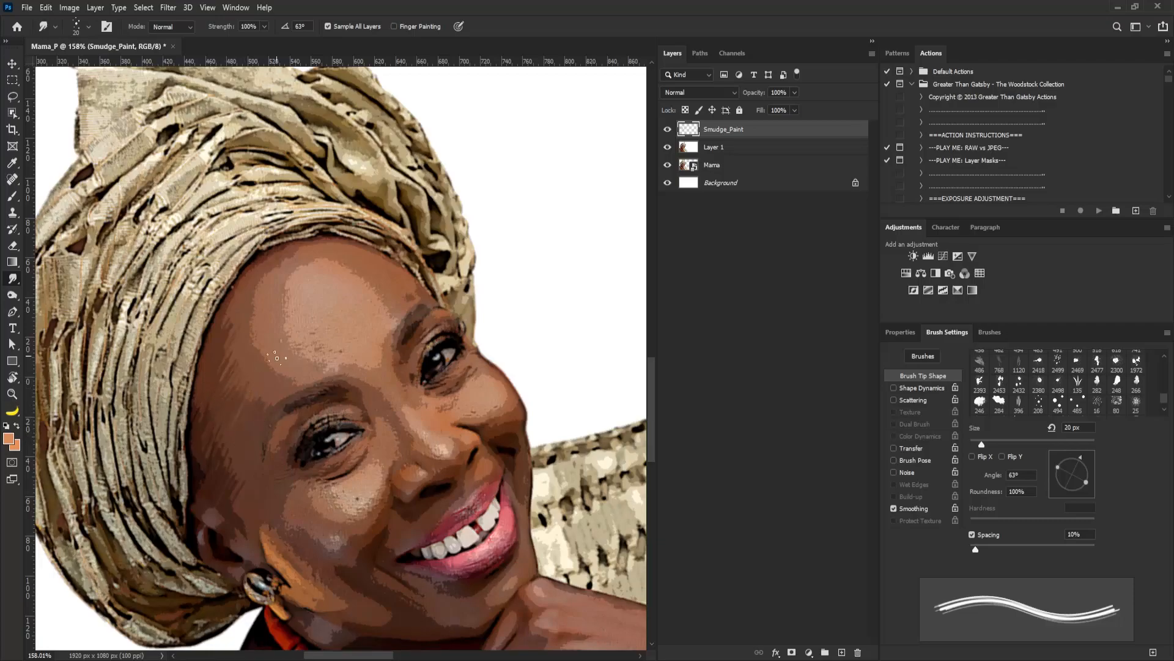
# Step: Smudge the skin tones across the forehead with diagonal strokes, starting at 20 px and reducing the brush to 10 px
pyautogui.moveTo(277, 394)
pyautogui.mouseDown()
pyautogui.moveTo(260, 333)
pyautogui.moveTo(264, 275)
pyautogui.moveTo(280, 324)
pyautogui.moveTo(315, 358)
pyautogui.moveTo(365, 309)
pyautogui.mouseUp()
pyautogui.press('[')
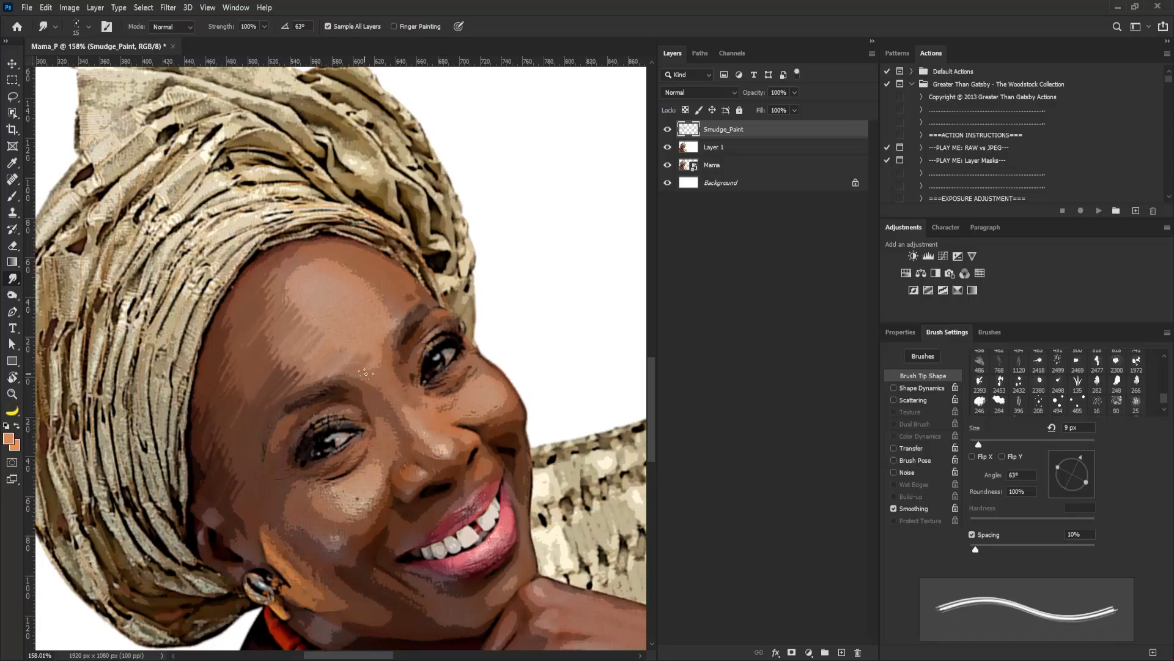
pyautogui.press(']')
pyautogui.press(']')
pyautogui.press(']')
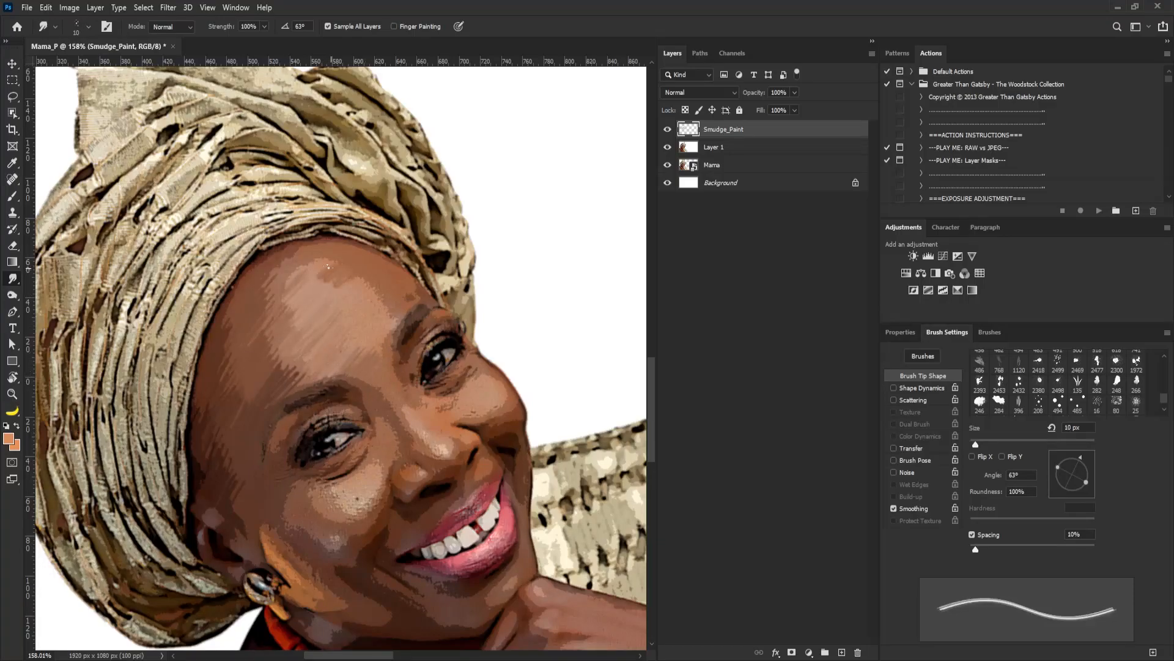
pyautogui.moveTo(305, 269)
pyautogui.mouseDown()
pyautogui.moveTo(351, 255)
pyautogui.moveTo(385, 289)
pyautogui.moveTo(334, 315)
pyautogui.moveTo(325, 292)
pyautogui.moveTo(376, 321)
pyautogui.mouseUp()
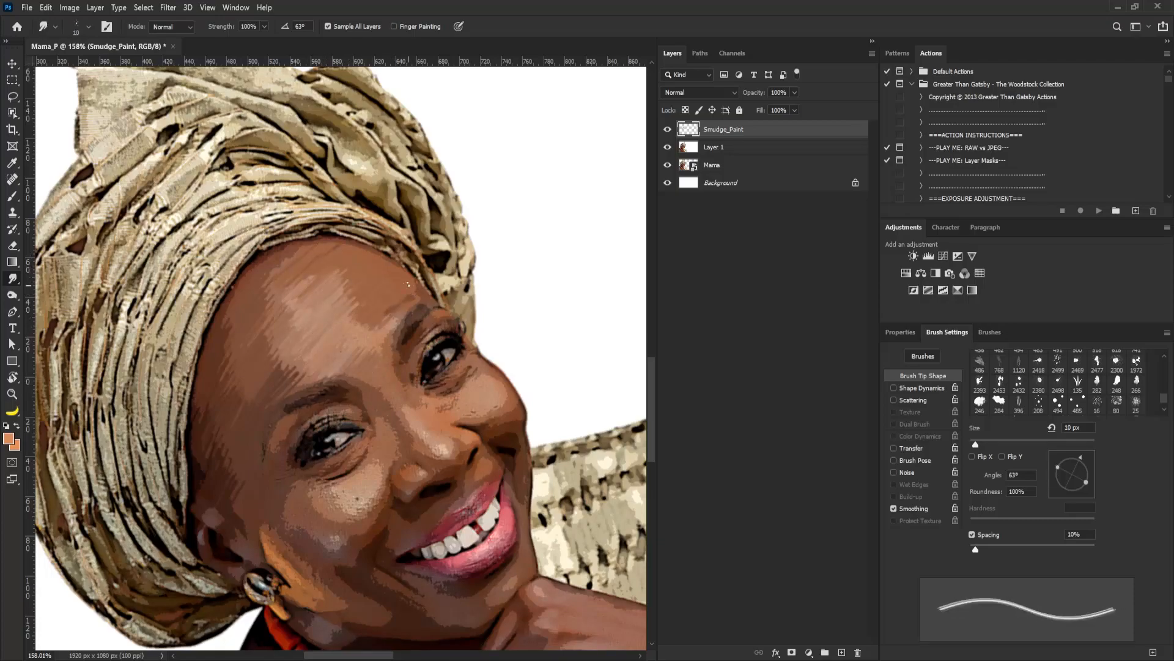
# Step: Blend the far side of the forehead between the headwrap edge and the brows, varying the smudge brush around 10 px
pyautogui.press('[')
pyautogui.press(']')
pyautogui.moveTo(370, 257)
pyautogui.mouseDown()
pyautogui.moveTo(291, 263)
pyautogui.moveTo(281, 301)
pyautogui.moveTo(289, 326)
pyautogui.moveTo(343, 320)
pyautogui.moveTo(386, 336)
pyautogui.mouseUp()
pyautogui.press('[')
pyautogui.press('[')
pyautogui.press(']')
pyautogui.press(']')
pyautogui.press(']')
pyautogui.press('[')
pyautogui.press('[')
pyautogui.press(']')
pyautogui.press(']')
pyautogui.press('[')
pyautogui.press('[')
# Step: Smudge the eyebrow nearest the ear and the skin around it with a fine 7 to 9 px brush
pyautogui.press('r')
pyautogui.moveTo(269, 440); pyautogui.dragTo(333, 400)
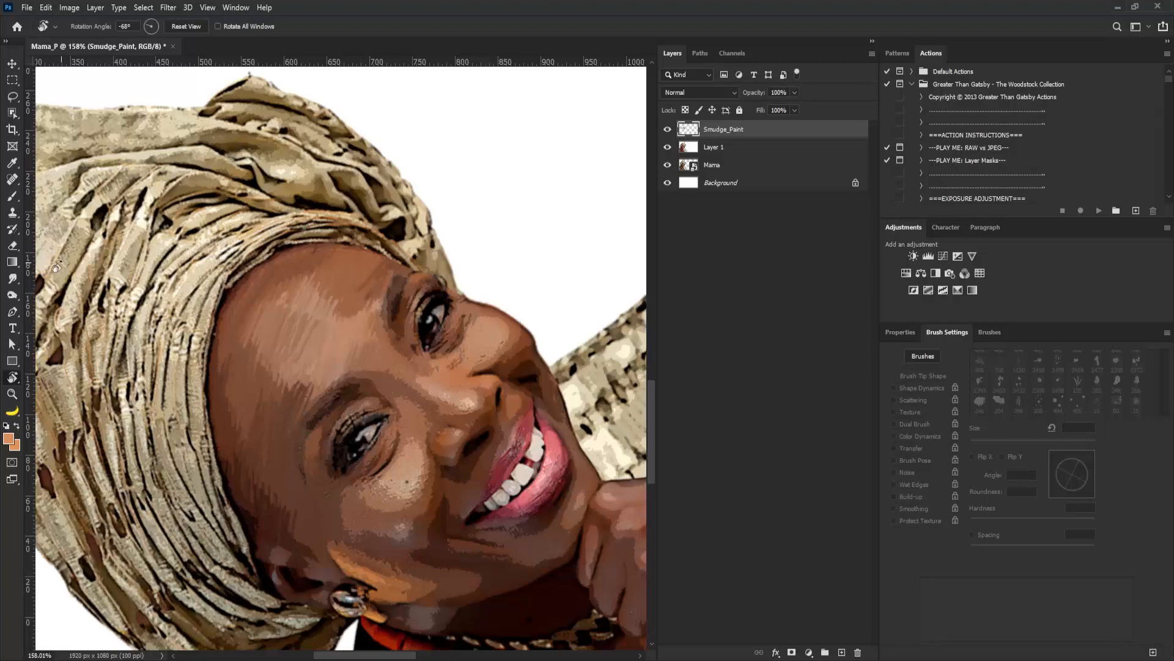
pyautogui.click(12, 279)
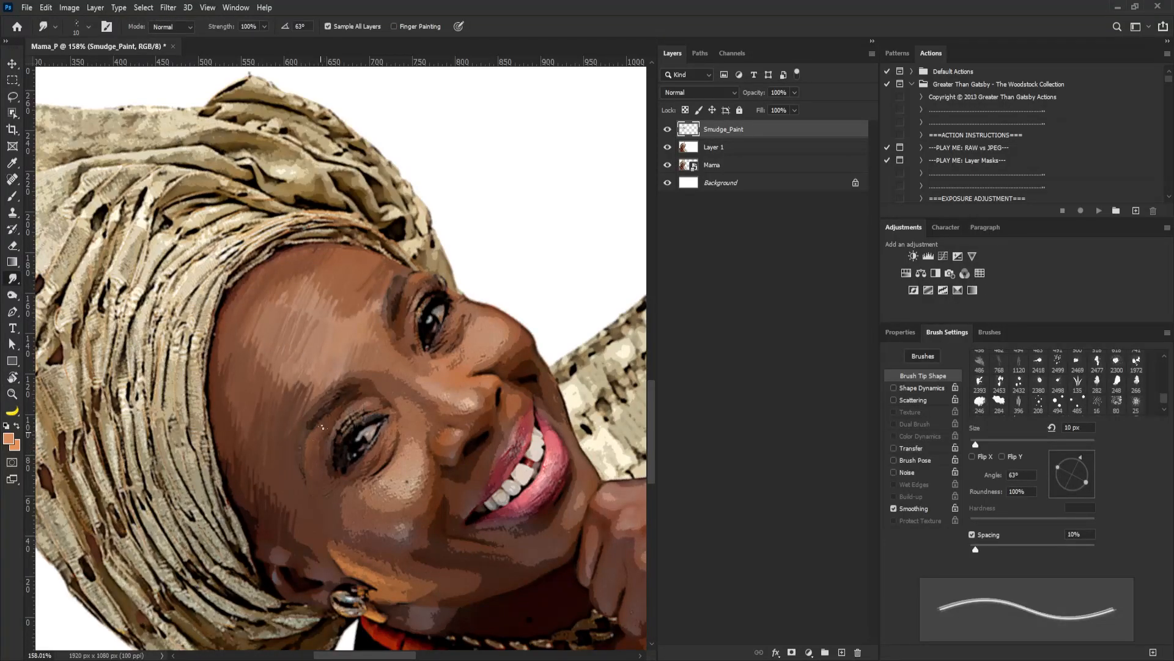
pyautogui.press('[')
pyautogui.press('[')
pyautogui.press('[')
pyautogui.moveTo(314, 413); pyautogui.dragTo(339, 391)
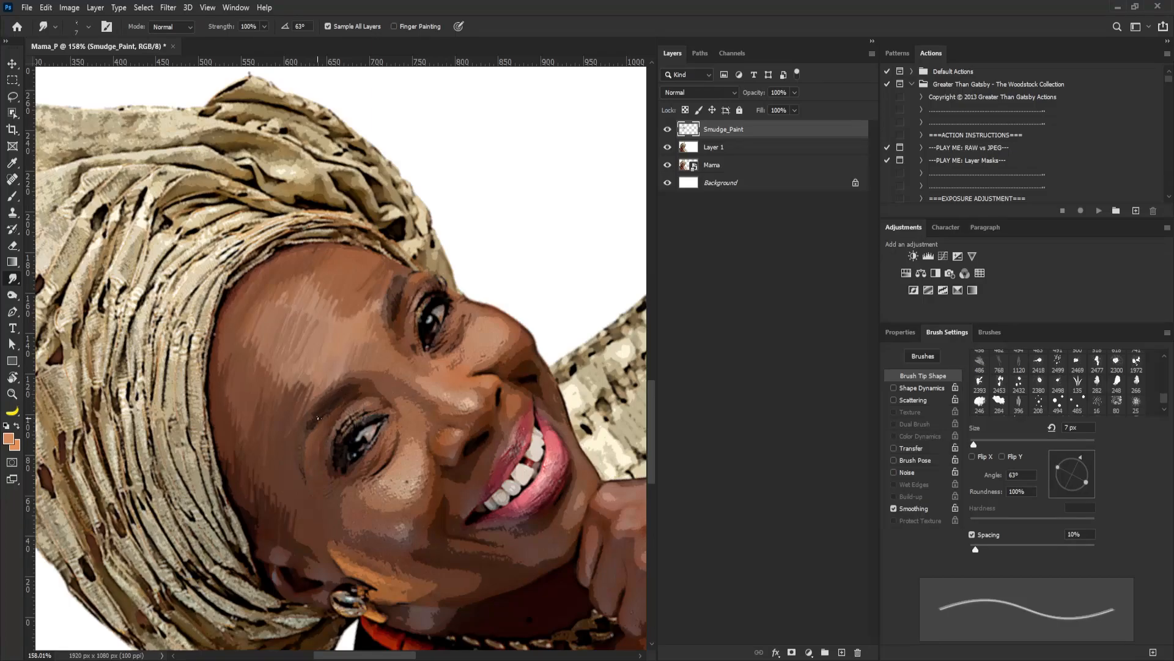
pyautogui.press(']')
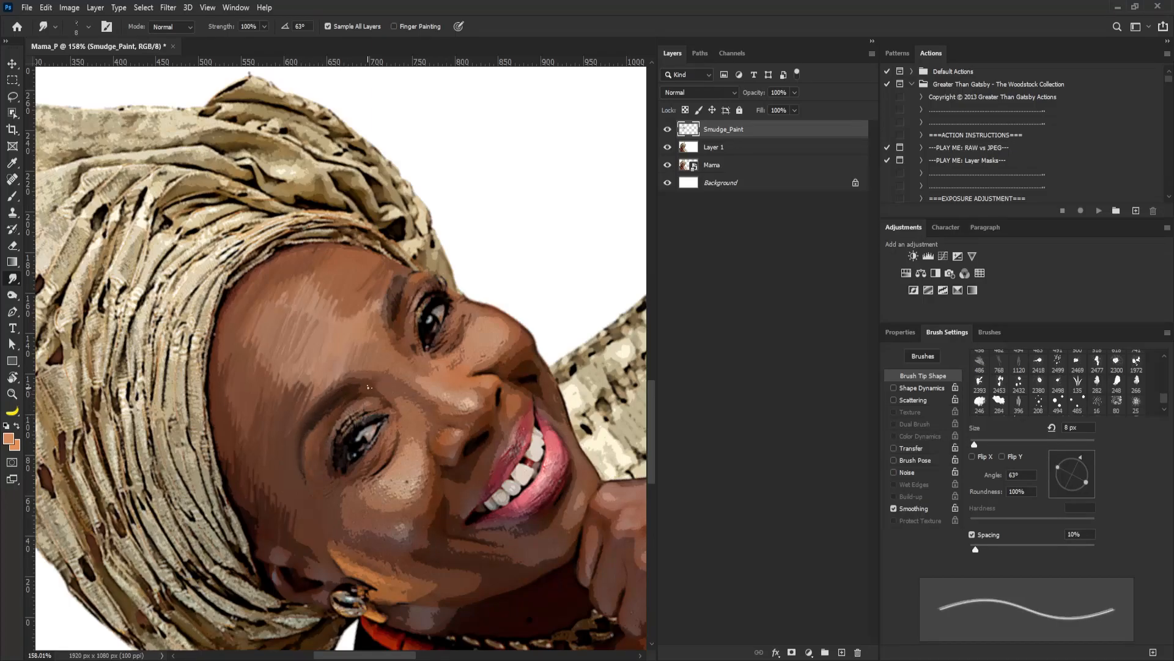
pyautogui.press(']')
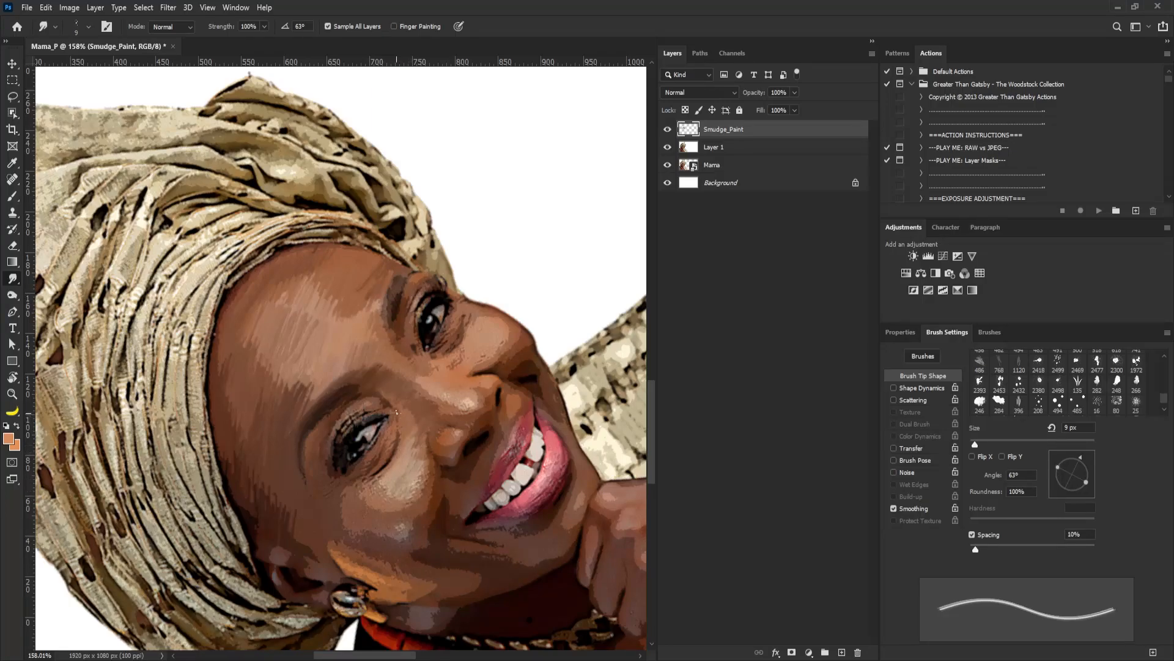
# Step: Blend the cheek highlight below the eye nearest the ear, enlarging the smudge brush to 20 px
pyautogui.moveTo(350, 501); pyautogui.dragTo(340, 518)
pyautogui.press(']')
pyautogui.press(']')
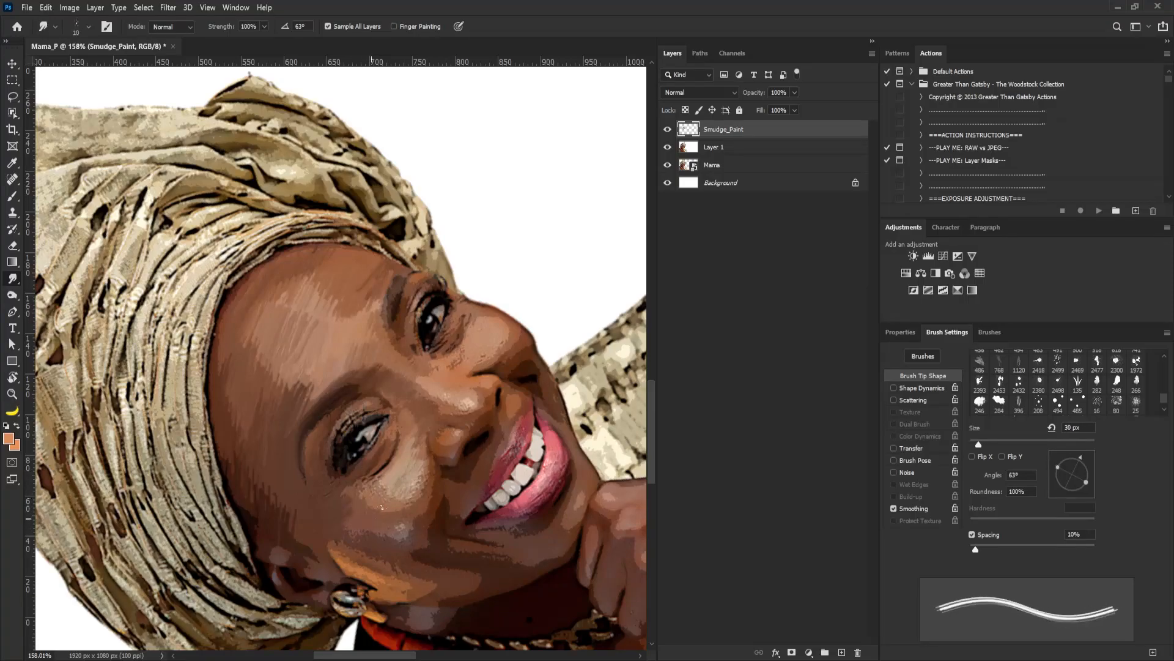
pyautogui.moveTo(393, 507)
pyautogui.mouseDown()
pyautogui.moveTo(376, 518)
pyautogui.moveTo(405, 538)
pyautogui.mouseUp()
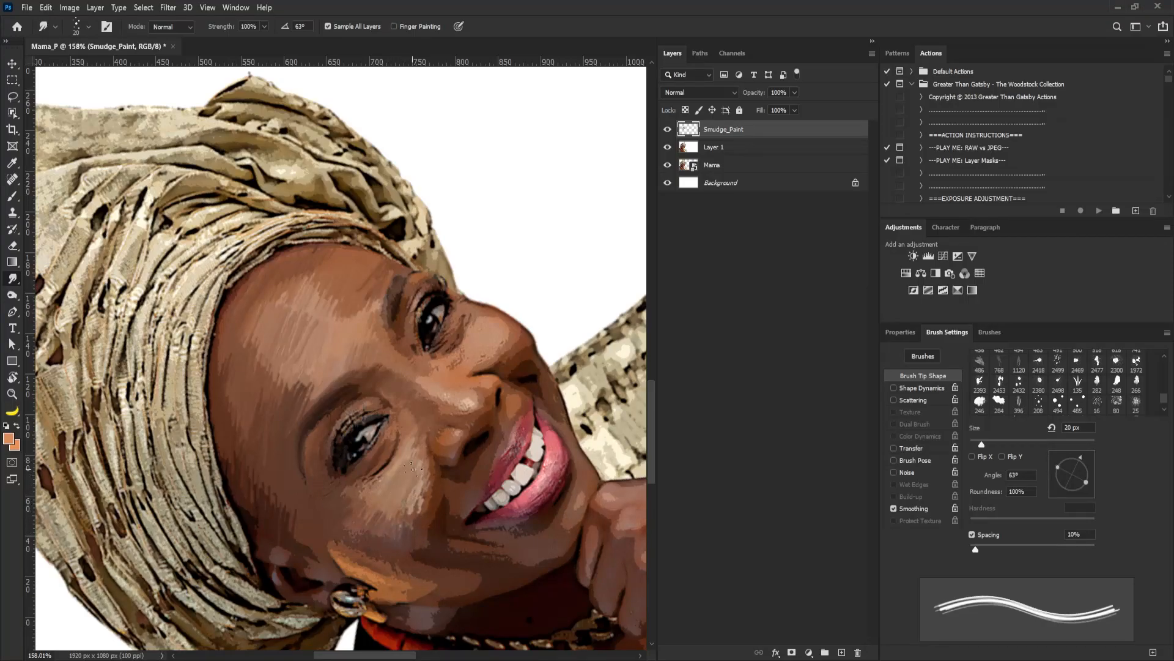
# Step: Smudge the cheek beside the nose and the lower cheek toward the smile line with a brush of about 10 px
pyautogui.press('[')
pyautogui.press('[')
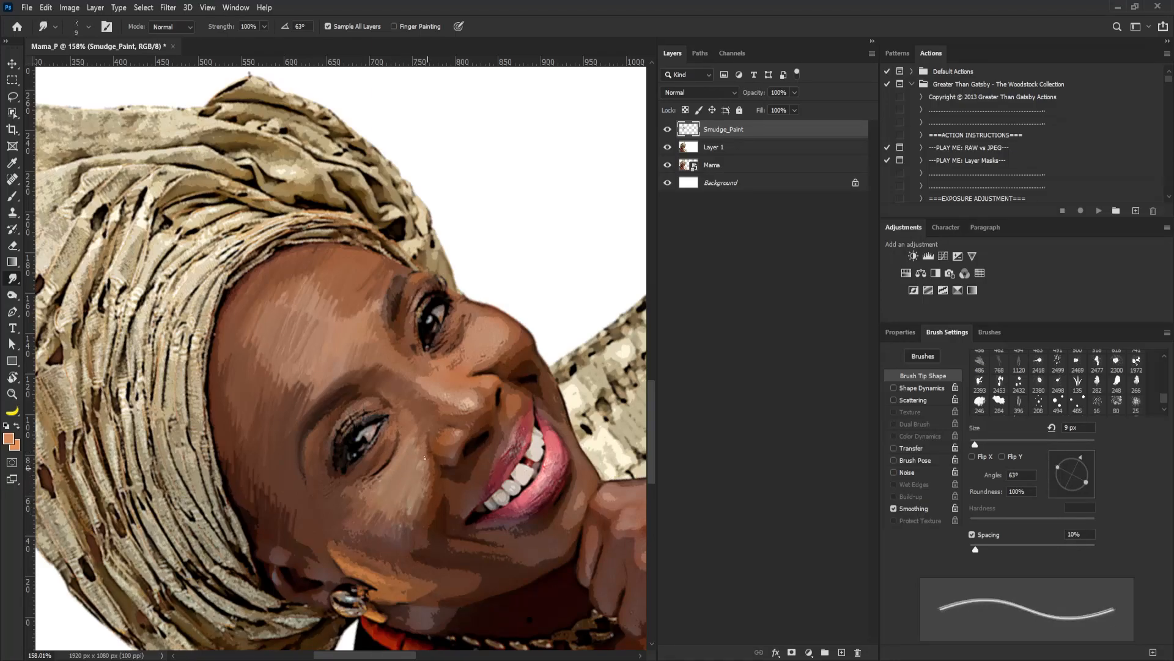
pyautogui.press(']')
pyautogui.press(']')
pyautogui.press('[')
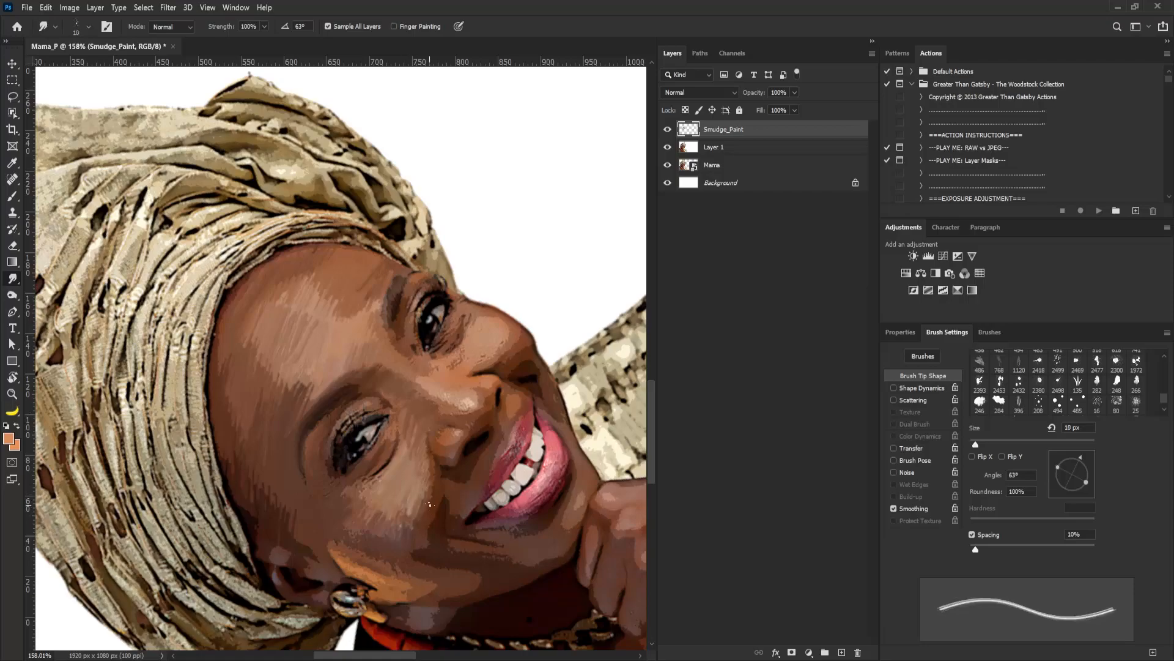
pyautogui.moveTo(355, 534); pyautogui.dragTo(383, 507)
pyautogui.moveTo(367, 553)
pyautogui.mouseDown()
pyautogui.moveTo(385, 533)
pyautogui.moveTo(340, 544)
pyautogui.moveTo(357, 560)
pyautogui.moveTo(393, 536)
pyautogui.moveTo(412, 561)
pyautogui.moveTo(427, 516)
pyautogui.moveTo(416, 538)
pyautogui.moveTo(435, 554)
pyautogui.moveTo(436, 507)
pyautogui.moveTo(464, 504)
pyautogui.moveTo(446, 508)
pyautogui.moveTo(468, 482)
pyautogui.moveTo(460, 501)
pyautogui.moveTo(412, 418)
pyautogui.moveTo(469, 500)
pyautogui.moveTo(458, 476)
pyautogui.mouseUp()
pyautogui.press(']')
pyautogui.press(']')
pyautogui.press('[')
pyautogui.press('[')
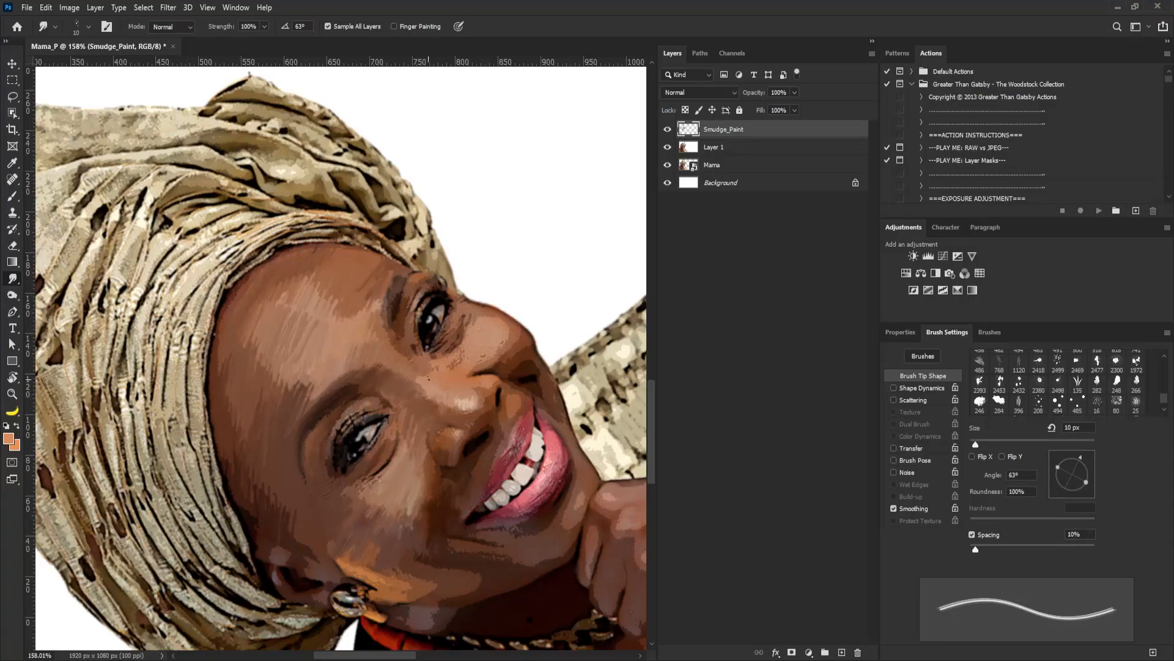
# Step: Smudge the skin between the eyebrows at 15 px, and stroke the far eyebrow with a 9 px brush
pyautogui.press(']')
pyautogui.moveTo(399, 350); pyautogui.dragTo(387, 341)
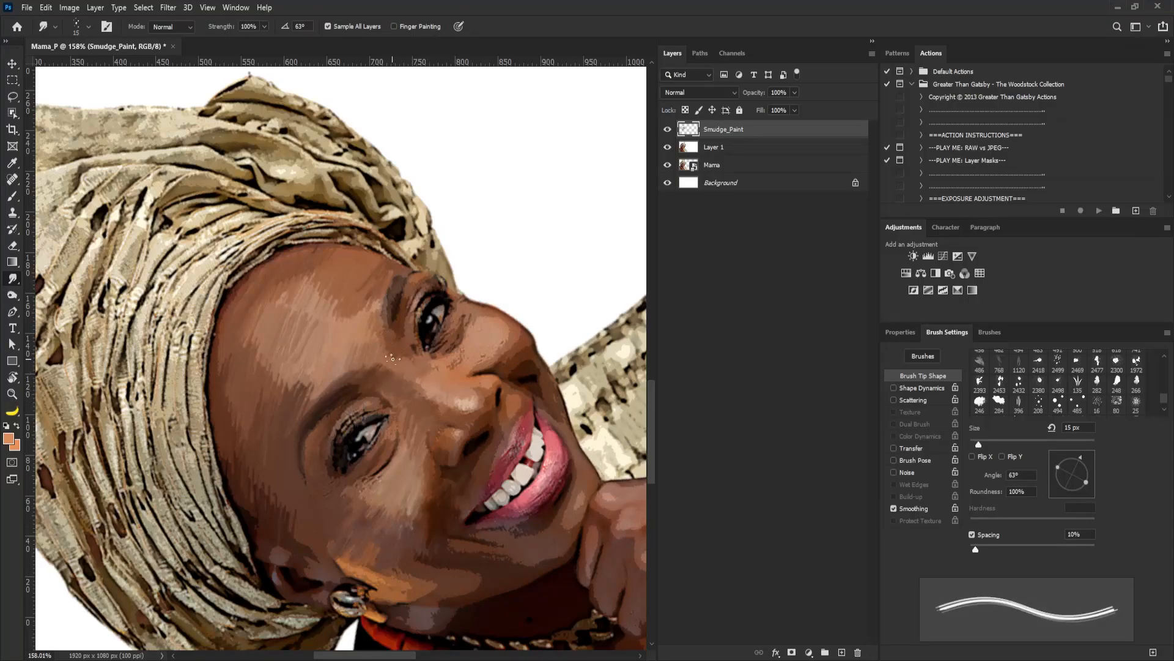
pyautogui.press('[')
pyautogui.press('[')
pyautogui.moveTo(420, 274); pyautogui.dragTo(405, 307)
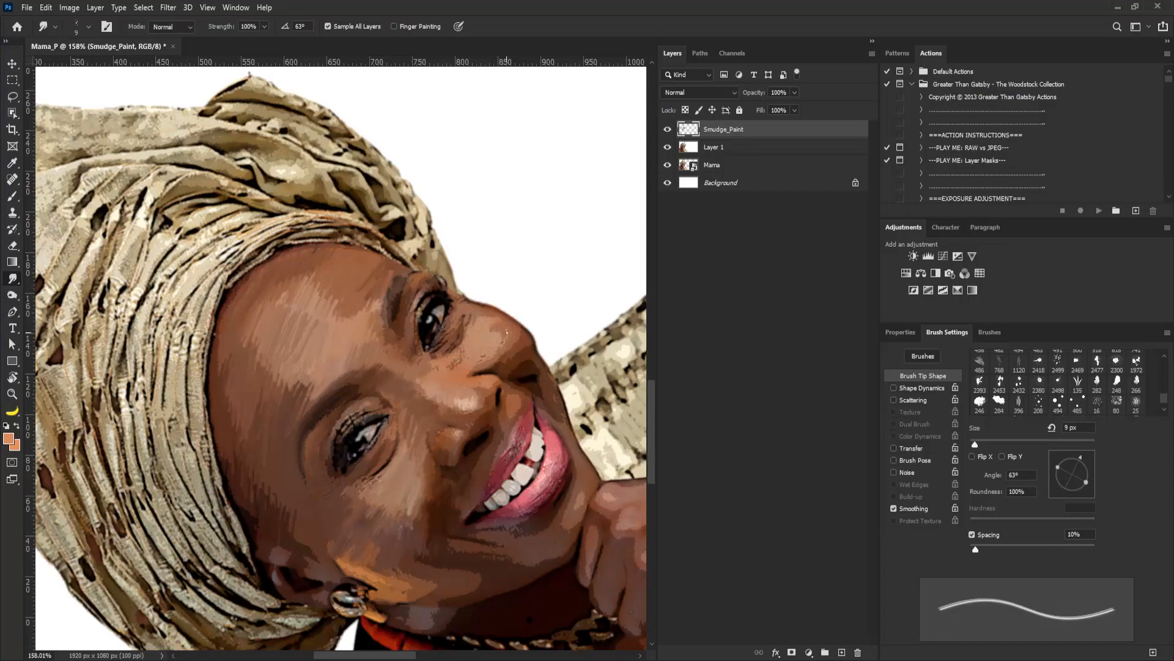
# Step: Smudge the far cheek below the eye at 15 px and the side of the nose at 10 px
pyautogui.press(']')
pyautogui.press(']')
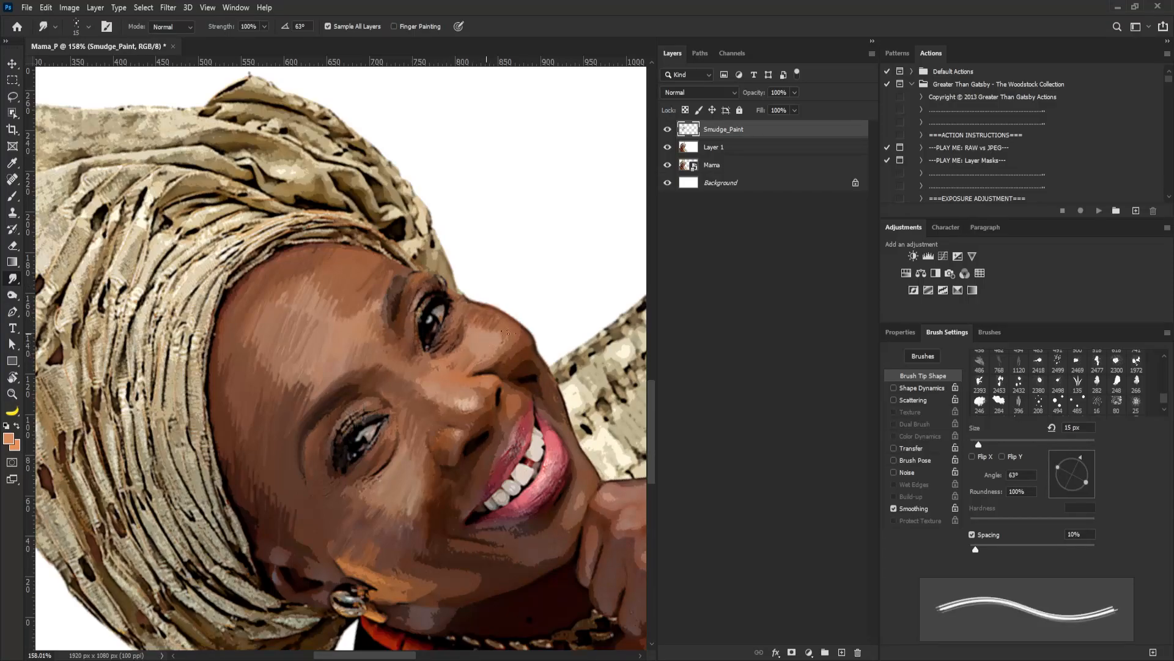
pyautogui.press('[')
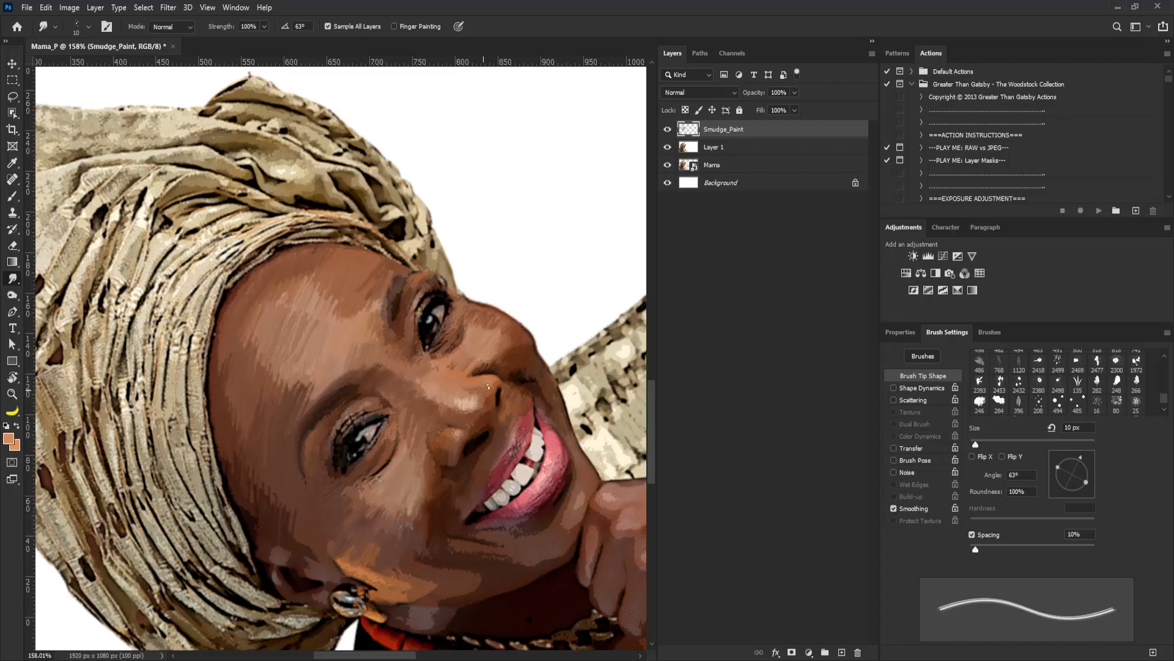
# Step: Smudge the skin below the mouth corner, the chin and the lower cheek at 10 px with the brush tip at -132°
pyautogui.moveTo(469, 502); pyautogui.dragTo(455, 517)
pyautogui.moveTo(1081, 457)
pyautogui.mouseDown()
pyautogui.moveTo(1080, 496)
pyautogui.moveTo(1058, 497)
pyautogui.mouseUp()
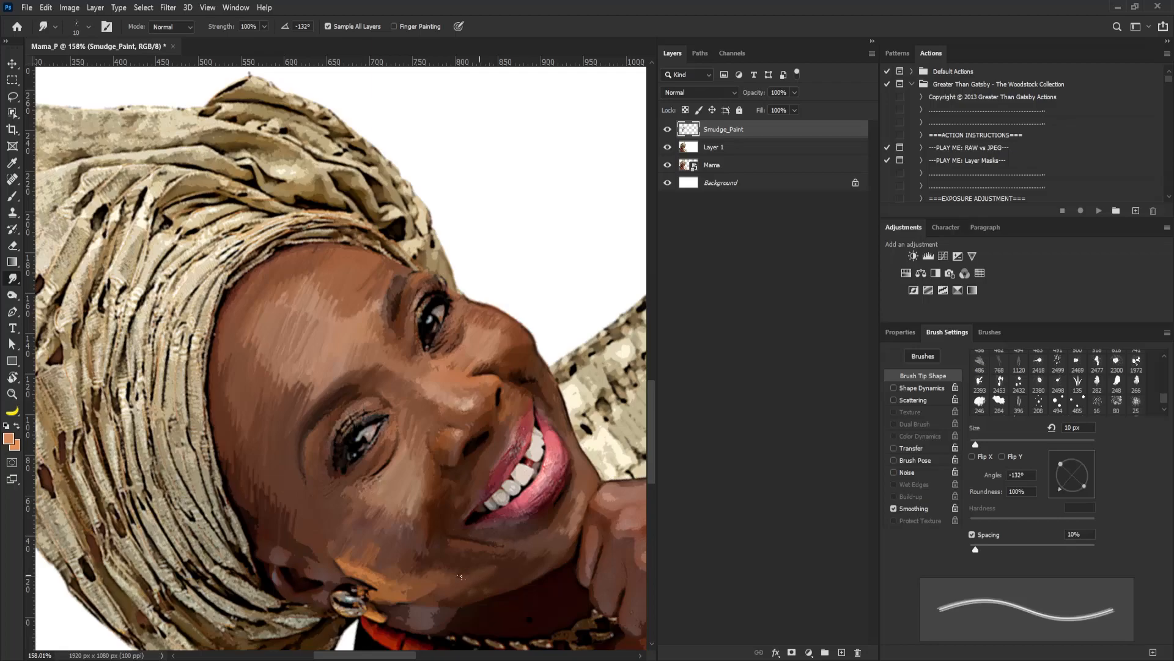
pyautogui.moveTo(452, 568)
pyautogui.mouseDown()
pyautogui.moveTo(487, 565)
pyautogui.moveTo(432, 589)
pyautogui.moveTo(397, 587)
pyautogui.moveTo(422, 572)
pyautogui.moveTo(466, 585)
pyautogui.moveTo(514, 574)
pyautogui.moveTo(487, 584)
pyautogui.mouseUp()
pyautogui.moveTo(562, 546); pyautogui.dragTo(531, 526)
pyautogui.moveTo(375, 578)
pyautogui.mouseDown()
pyautogui.moveTo(357, 559)
pyautogui.moveTo(380, 574)
pyautogui.mouseUp()
# Step: Rotate the canvas and smudge the skin around the ear and along the jaw edge below the earring at 10 px
pyautogui.press('r')
pyautogui.moveTo(361, 435)
pyautogui.mouseDown()
pyautogui.moveTo(309, 325)
pyautogui.moveTo(323, 327)
pyautogui.mouseUp()
pyautogui.moveTo(268, 263); pyautogui.dragTo(35, 316)
pyautogui.click(12, 278)
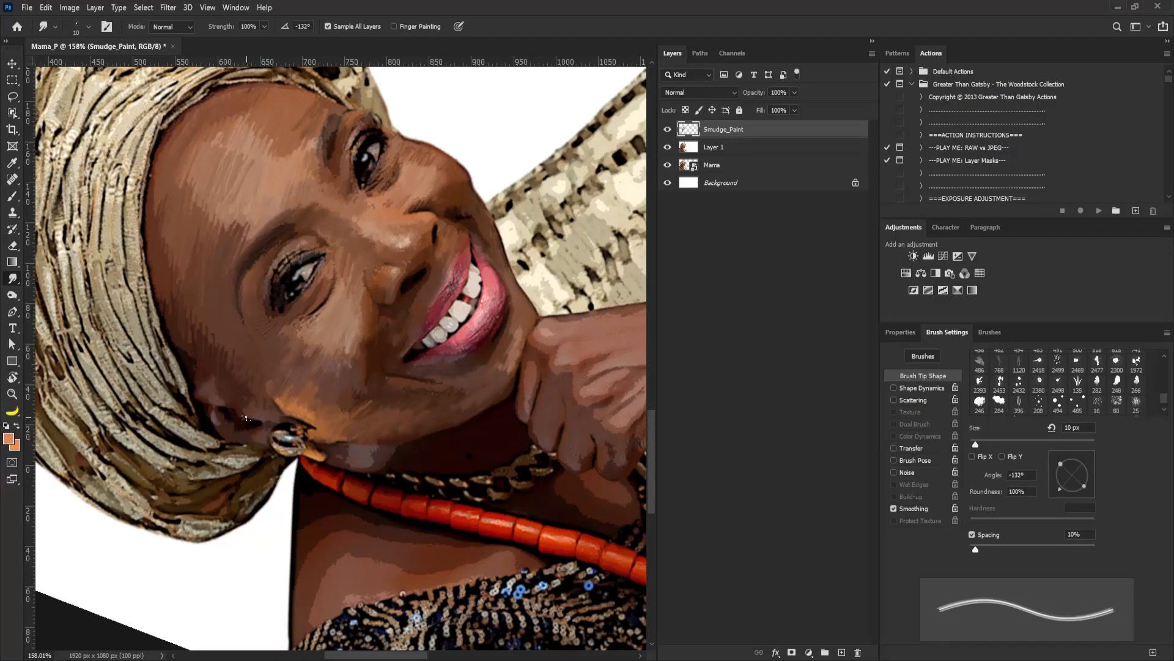
pyautogui.click(13, 378)
pyautogui.moveTo(432, 392); pyautogui.dragTo(286, 446)
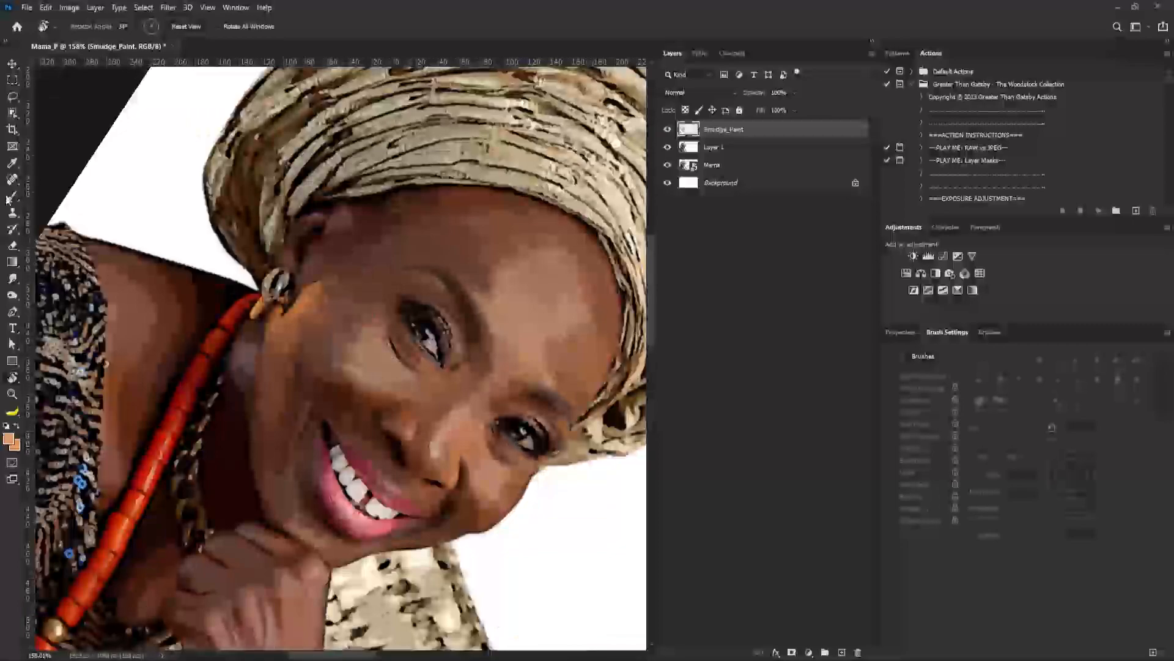
pyautogui.click(13, 278)
pyautogui.moveTo(246, 359); pyautogui.dragTo(249, 339)
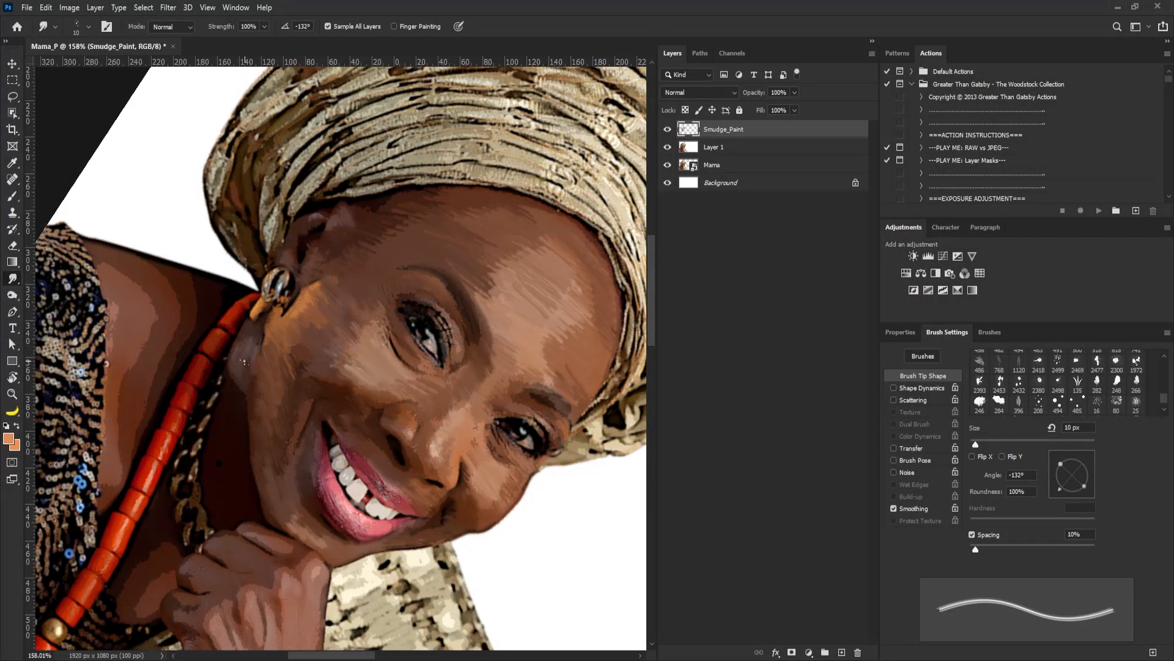
pyautogui.moveTo(234, 396)
pyautogui.mouseDown()
pyautogui.moveTo(243, 355)
pyautogui.moveTo(232, 432)
pyautogui.moveTo(251, 334)
pyautogui.mouseUp()
pyautogui.moveTo(258, 481)
pyautogui.mouseDown()
pyautogui.moveTo(337, 393)
pyautogui.moveTo(288, 392)
pyautogui.moveTo(261, 351)
pyautogui.moveTo(260, 361)
pyautogui.mouseUp()
# Step: Smudge the outer shoulder skin above the sequined dress, turning the brush tip and enlarging the brush
pyautogui.press('r')
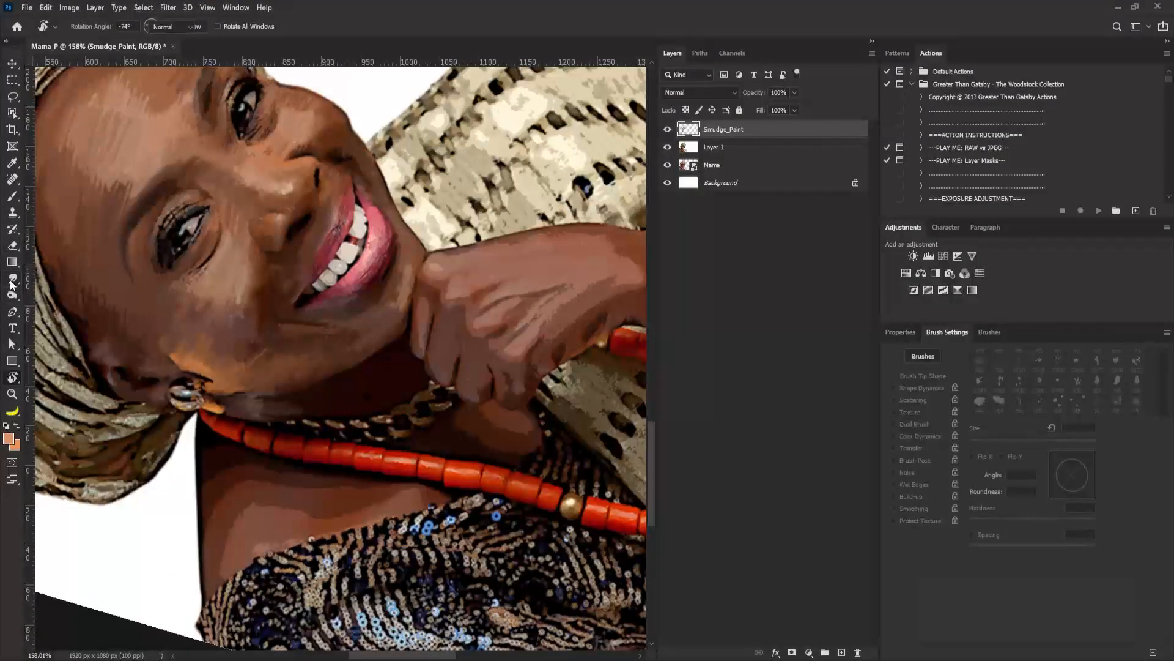
pyautogui.moveTo(1058, 485)
pyautogui.mouseDown()
pyautogui.moveTo(1088, 476)
pyautogui.moveTo(1082, 494)
pyautogui.mouseUp()
pyautogui.moveTo(215, 474)
pyautogui.mouseDown()
pyautogui.moveTo(212, 495)
pyautogui.moveTo(248, 484)
pyautogui.mouseUp()
pyautogui.moveTo(233, 498); pyautogui.dragTo(233, 476)
pyautogui.moveTo(216, 503)
pyautogui.mouseDown()
pyautogui.moveTo(224, 475)
pyautogui.moveTo(222, 502)
pyautogui.mouseUp()
pyautogui.press(']')
pyautogui.press(']')
pyautogui.moveTo(230, 469); pyautogui.dragTo(238, 503)
pyautogui.moveTo(246, 470); pyautogui.dragTo(247, 499)
# Step: Smudge the shoulder skin below the bead necklace with short strokes, using a smaller brush and a turned tip
pyautogui.press('[')
pyautogui.press('[')
pyautogui.moveTo(1081, 491); pyautogui.dragTo(1058, 500)
pyautogui.moveTo(254, 467)
pyautogui.mouseDown()
pyautogui.moveTo(255, 488)
pyautogui.moveTo(275, 490)
pyautogui.mouseUp()
pyautogui.moveTo(284, 471)
pyautogui.mouseDown()
pyautogui.moveTo(285, 497)
pyautogui.moveTo(297, 497)
pyautogui.mouseUp()
pyautogui.moveTo(306, 474)
pyautogui.mouseDown()
pyautogui.moveTo(309, 497)
pyautogui.moveTo(305, 488)
pyautogui.mouseUp()
pyautogui.moveTo(266, 469)
pyautogui.mouseDown()
pyautogui.moveTo(220, 522)
pyautogui.moveTo(216, 509)
pyautogui.moveTo(243, 520)
pyautogui.moveTo(229, 540)
pyautogui.mouseUp()
pyautogui.moveTo(224, 494); pyautogui.dragTo(224, 535)
pyautogui.moveTo(246, 493); pyautogui.dragTo(245, 517)
pyautogui.moveTo(239, 497); pyautogui.dragTo(236, 540)
pyautogui.moveTo(1062, 489); pyautogui.dragTo(1087, 488)
# Step: Smooth the shoulder highlight and its outer edge with a 15 px smudge brush and the tip at -162°
pyautogui.moveTo(113, 380); pyautogui.dragTo(153, 257)
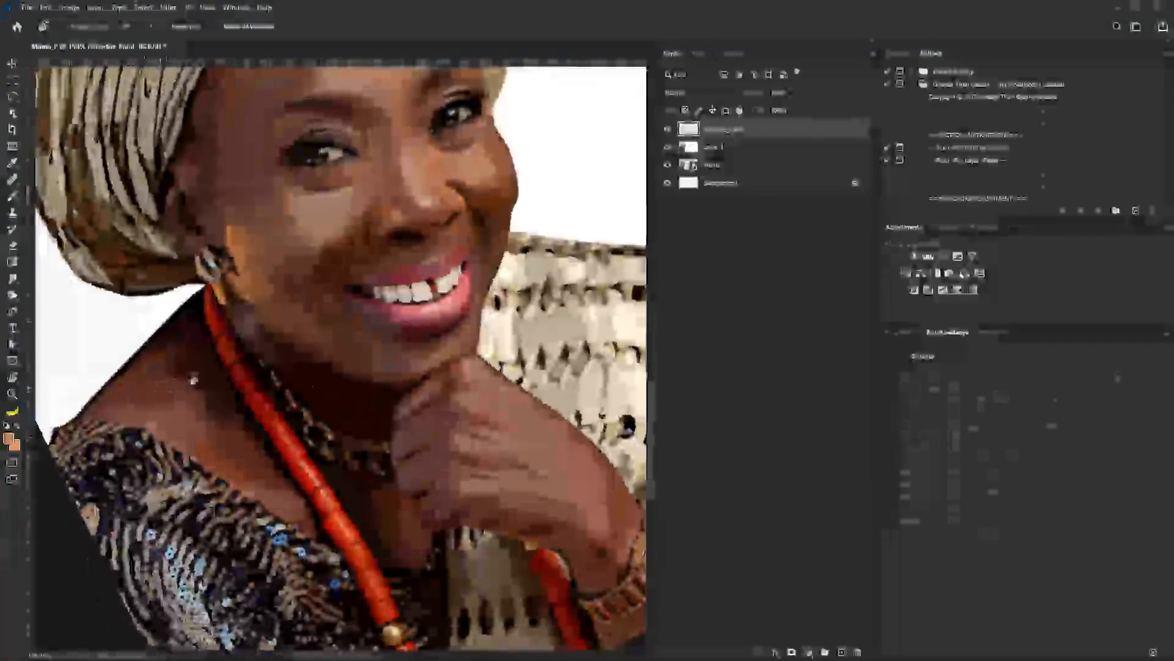
pyautogui.hotkey('shift', 'Left')
pyautogui.hotkey('shift', 'Left')
pyautogui.hotkey('shift', 'Left')
pyautogui.hotkey('shift', 'Left')
pyautogui.hotkey('shift', 'Left')
pyautogui.hotkey('shift', 'Left')
pyautogui.hotkey('shift', 'Left')
pyautogui.hotkey('shift', 'Left')
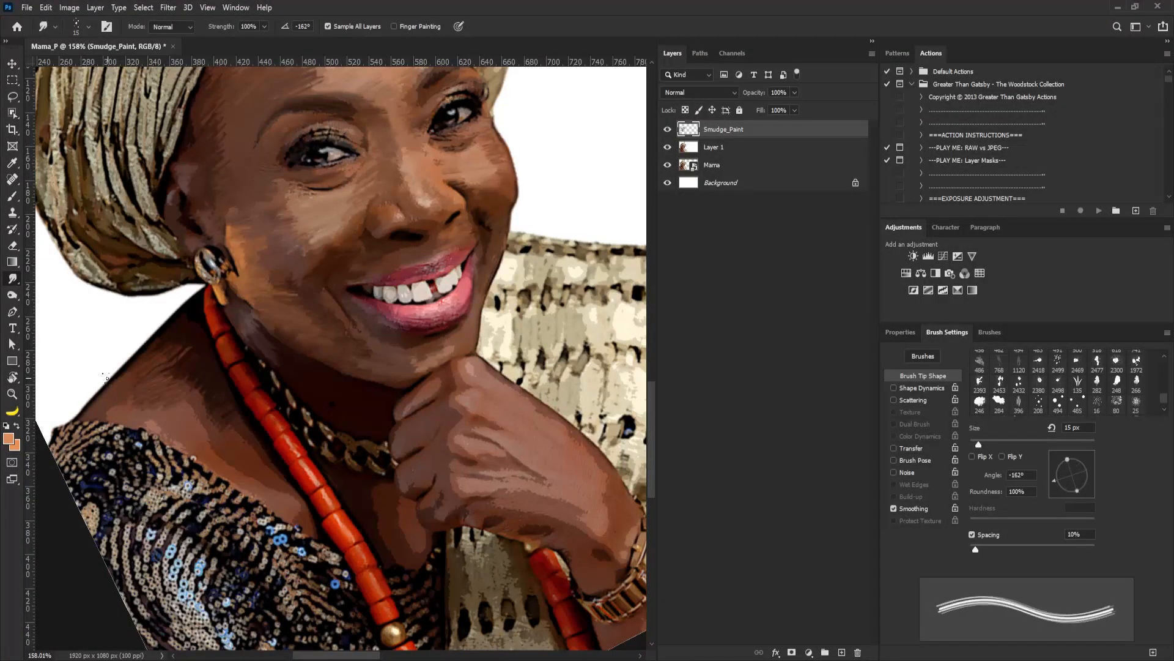
pyautogui.moveTo(164, 384)
pyautogui.mouseDown()
pyautogui.moveTo(139, 401)
pyautogui.moveTo(134, 380)
pyautogui.moveTo(168, 391)
pyautogui.moveTo(174, 380)
pyautogui.moveTo(162, 412)
pyautogui.moveTo(200, 367)
pyautogui.moveTo(212, 397)
pyautogui.moveTo(192, 430)
pyautogui.moveTo(202, 403)
pyautogui.moveTo(224, 439)
pyautogui.moveTo(239, 436)
pyautogui.moveTo(166, 355)
pyautogui.moveTo(184, 330)
pyautogui.moveTo(199, 396)
pyautogui.moveTo(184, 386)
pyautogui.moveTo(129, 413)
pyautogui.moveTo(154, 388)
pyautogui.moveTo(141, 375)
pyautogui.moveTo(200, 399)
pyautogui.moveTo(202, 438)
pyautogui.mouseUp()
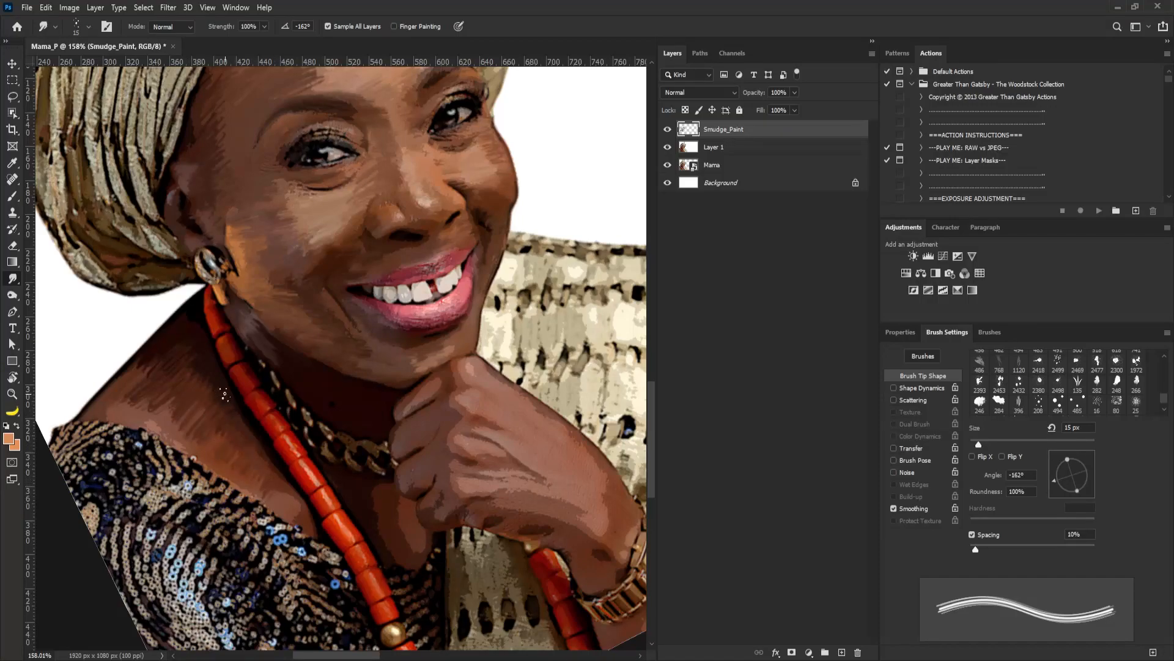
pyautogui.moveTo(147, 370); pyautogui.dragTo(101, 391)
pyautogui.moveTo(154, 418)
pyautogui.mouseDown()
pyautogui.moveTo(176, 381)
pyautogui.moveTo(132, 415)
pyautogui.moveTo(147, 414)
pyautogui.moveTo(128, 401)
pyautogui.moveTo(153, 381)
pyautogui.mouseUp()
# Step: Smudge the strip of chest skin between the red beads and the sequined dress at 15 px
pyautogui.moveTo(215, 414); pyautogui.dragTo(237, 464)
pyautogui.moveTo(297, 509)
pyautogui.mouseDown()
pyautogui.moveTo(267, 496)
pyautogui.moveTo(286, 489)
pyautogui.moveTo(279, 497)
pyautogui.moveTo(240, 421)
pyautogui.mouseUp()
pyautogui.moveTo(268, 459)
pyautogui.mouseDown()
pyautogui.moveTo(271, 486)
pyautogui.moveTo(237, 432)
pyautogui.moveTo(276, 479)
pyautogui.mouseUp()
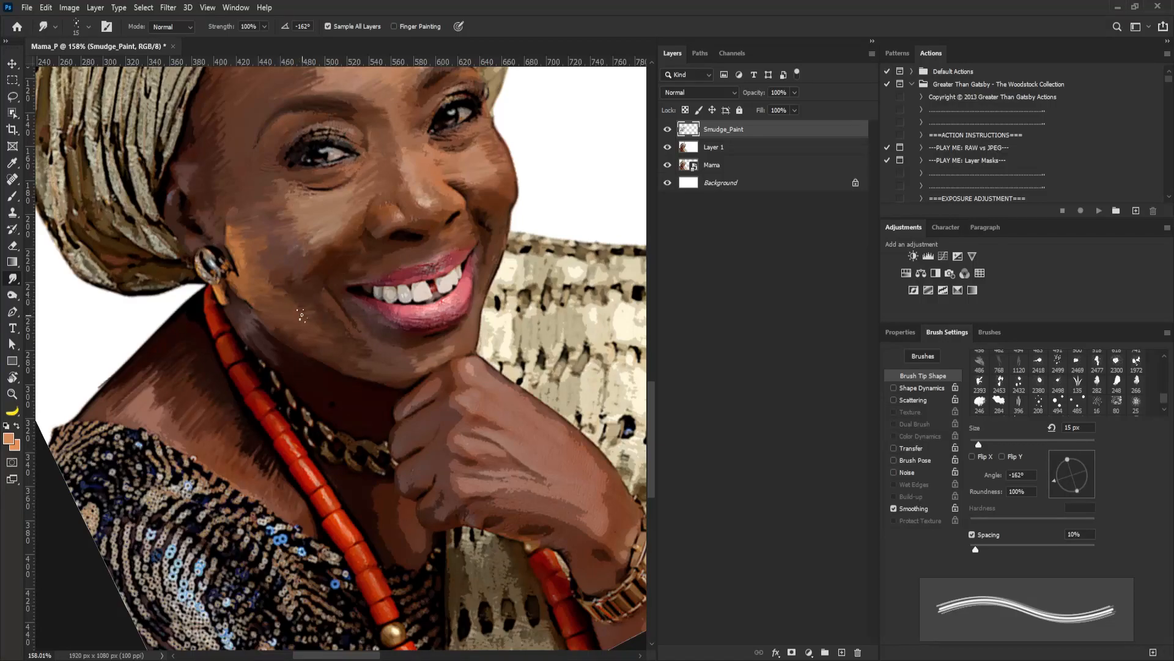
# Step: Smudge the crease at the mouth corner at 5 px and the cheek beside it at 15 px
pyautogui.press('[')
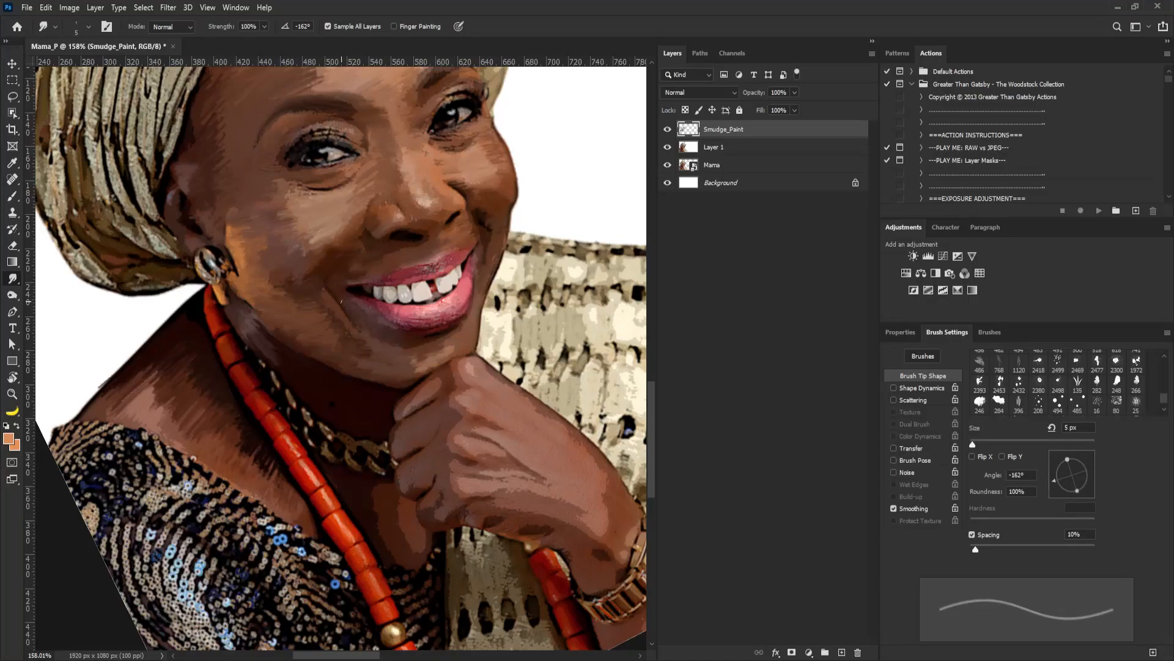
pyautogui.press(']')
pyautogui.press(']')
pyautogui.press(']')
pyautogui.press(']')
pyautogui.press(']')
pyautogui.press(']')
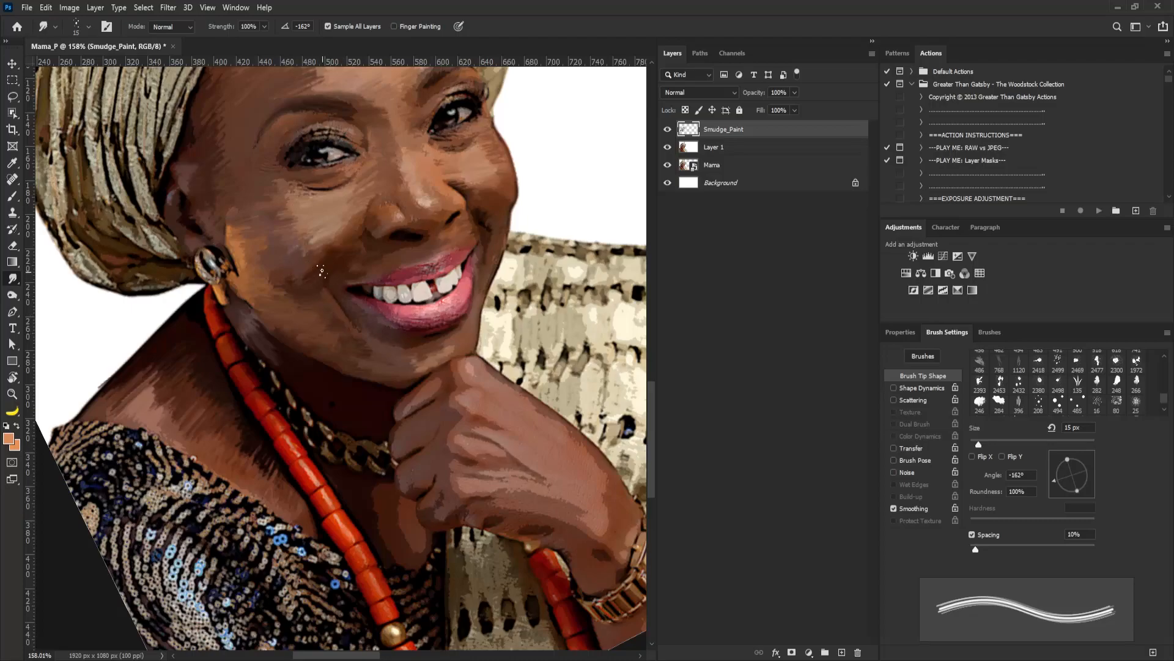
# Step: Rotate the canvas and smudge the lower cheek near the smile line at 15 px with the brush tip at -138°
pyautogui.press('r')
pyautogui.moveTo(207, 301); pyautogui.dragTo(171, 350)
pyautogui.click(12, 279)
pyautogui.click(1071, 492)
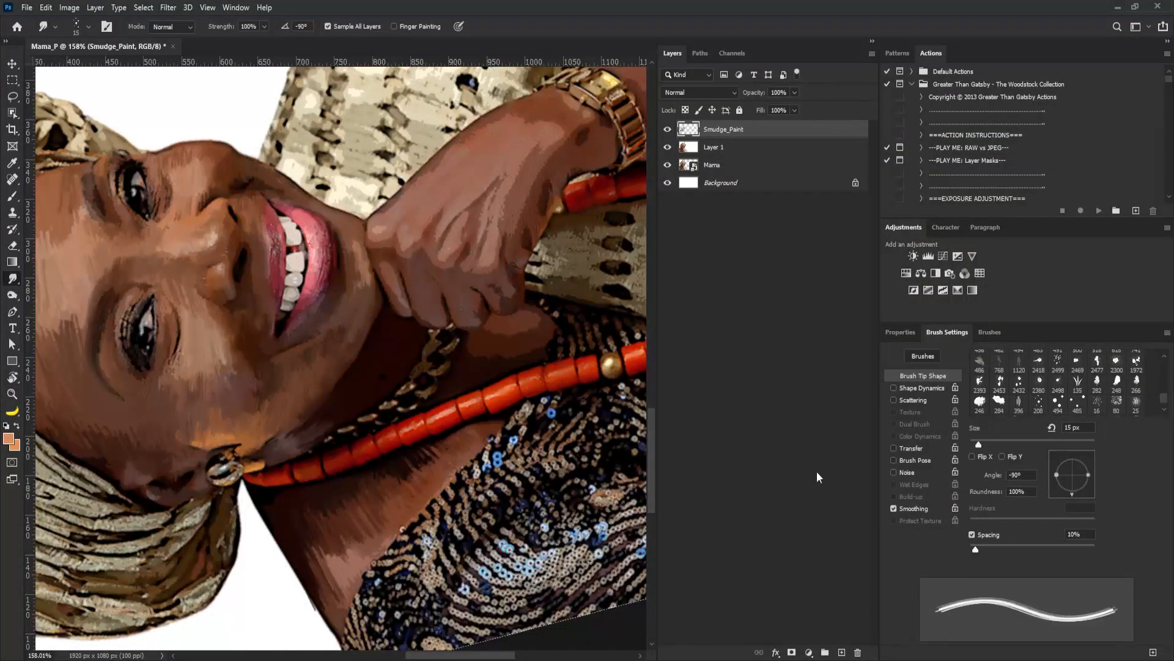
pyautogui.moveTo(1071, 492); pyautogui.dragTo(1058, 488)
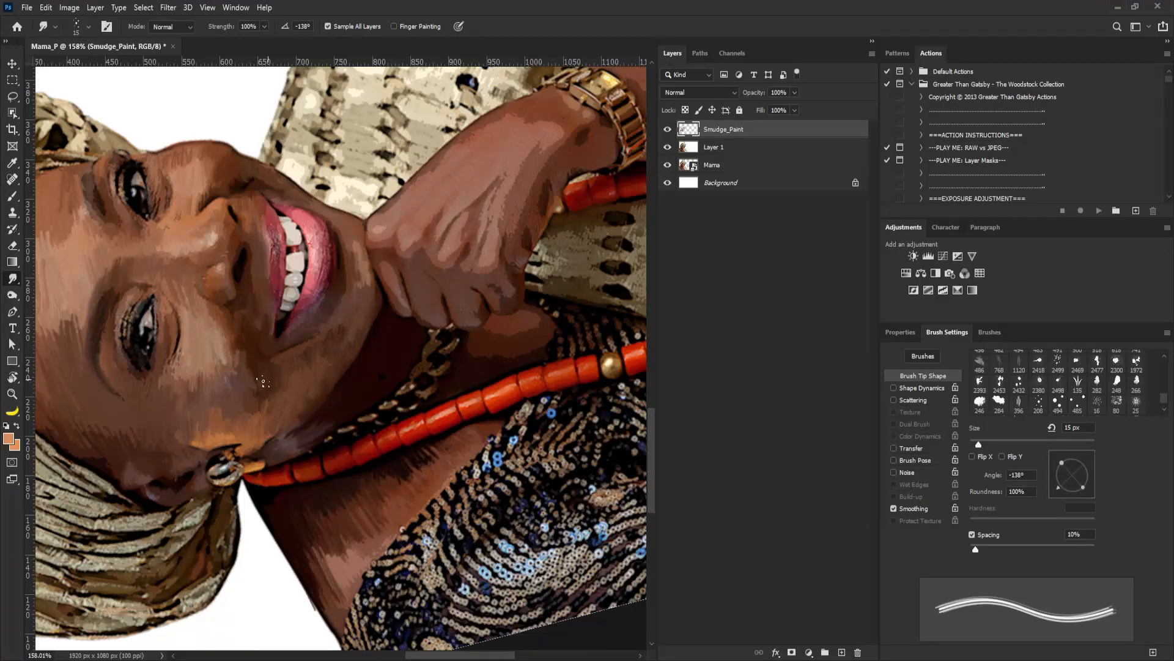
# Step: Turn the canvas further and smudge the jawline and chin above the hand at 15 px
pyautogui.click(12, 377)
pyautogui.moveTo(383, 443)
pyautogui.mouseDown()
pyautogui.moveTo(268, 403)
pyautogui.moveTo(247, 367)
pyautogui.moveTo(263, 401)
pyautogui.mouseUp()
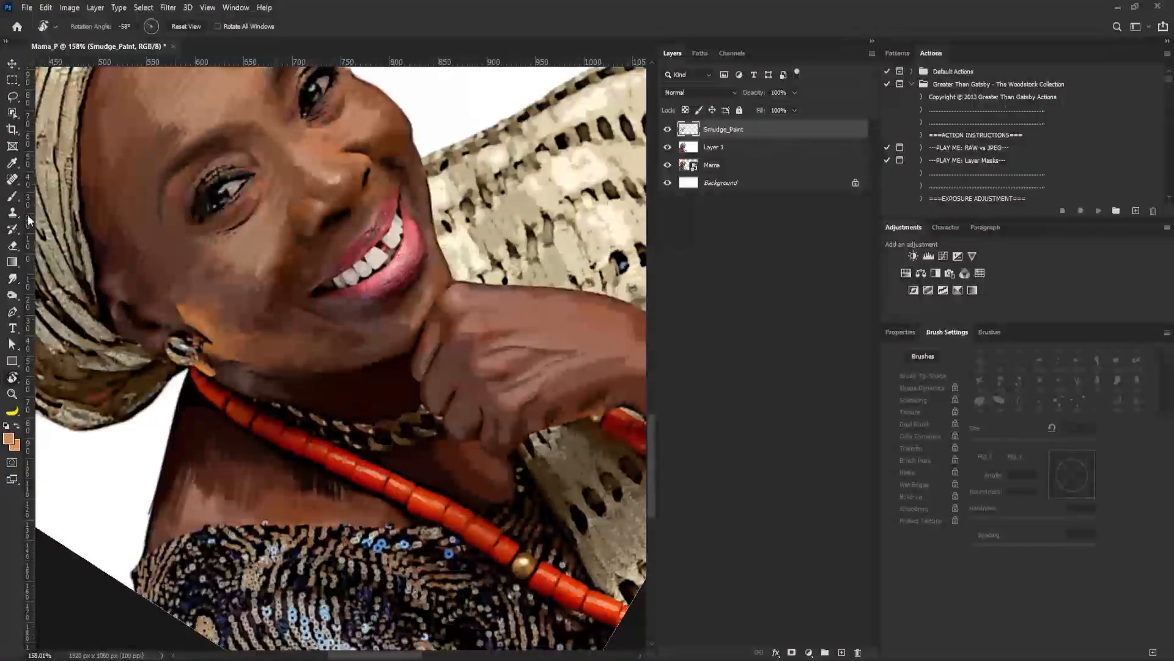
pyautogui.click(13, 279)
pyautogui.click(13, 376)
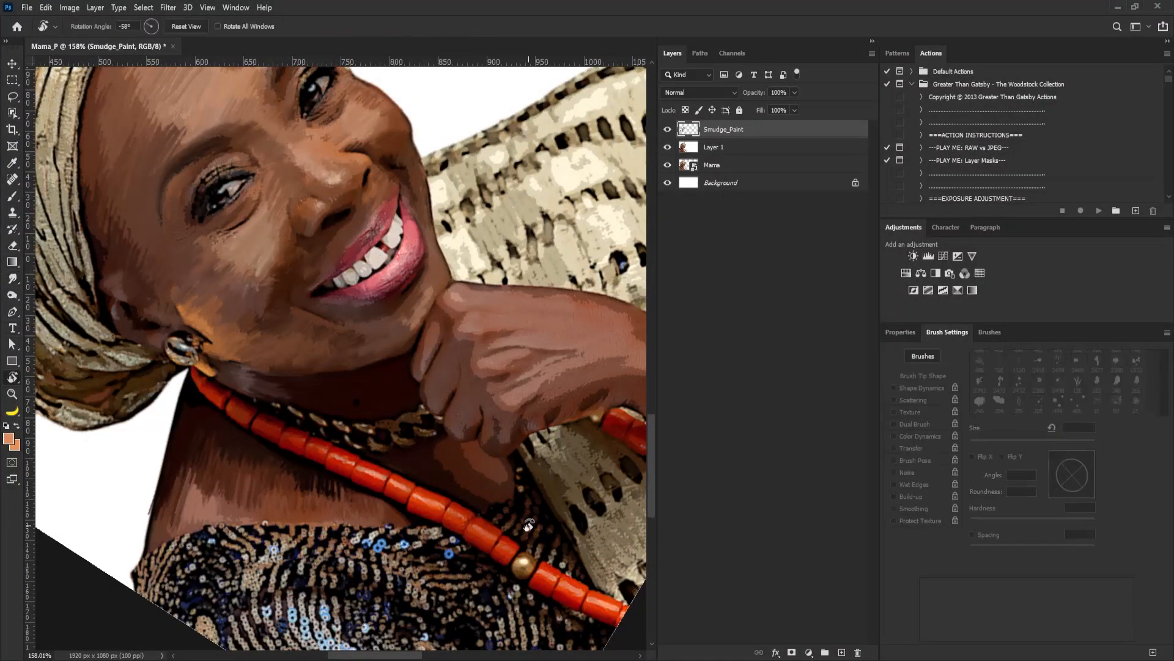
pyautogui.moveTo(254, 459); pyautogui.dragTo(286, 480)
pyautogui.click(12, 311)
pyautogui.click(13, 279)
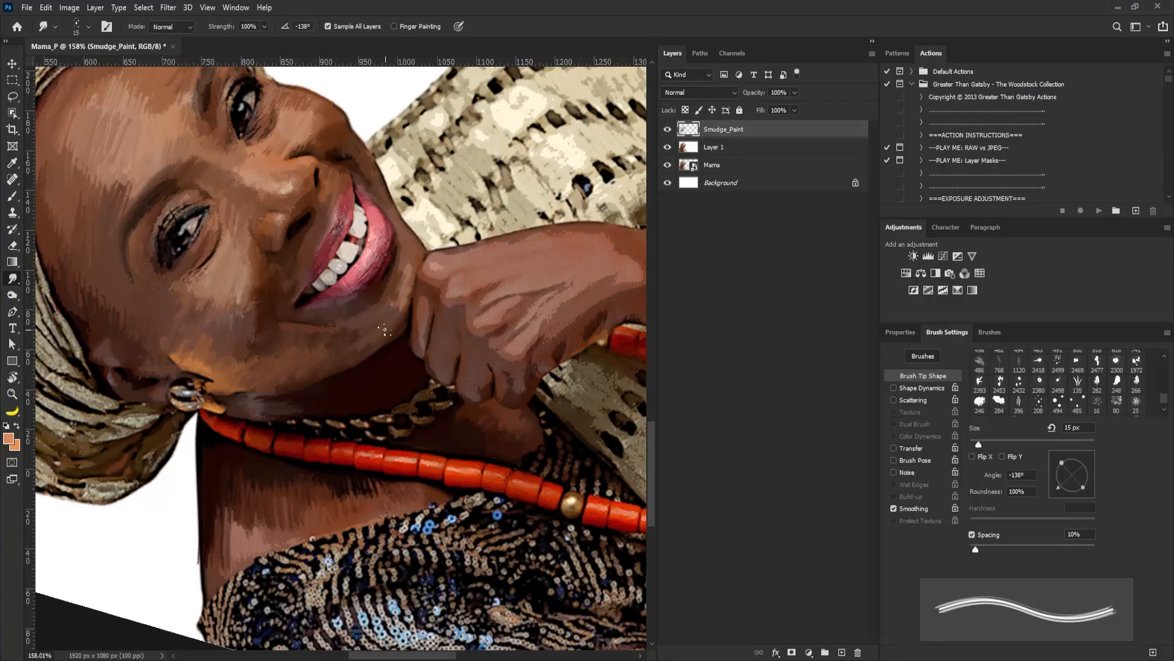
# Step: Rotate the canvas and smudge the fingers and knuckles at 15 px, setting the brush tip to -86°
pyautogui.click(12, 379)
pyautogui.moveTo(581, 338); pyautogui.dragTo(281, 396)
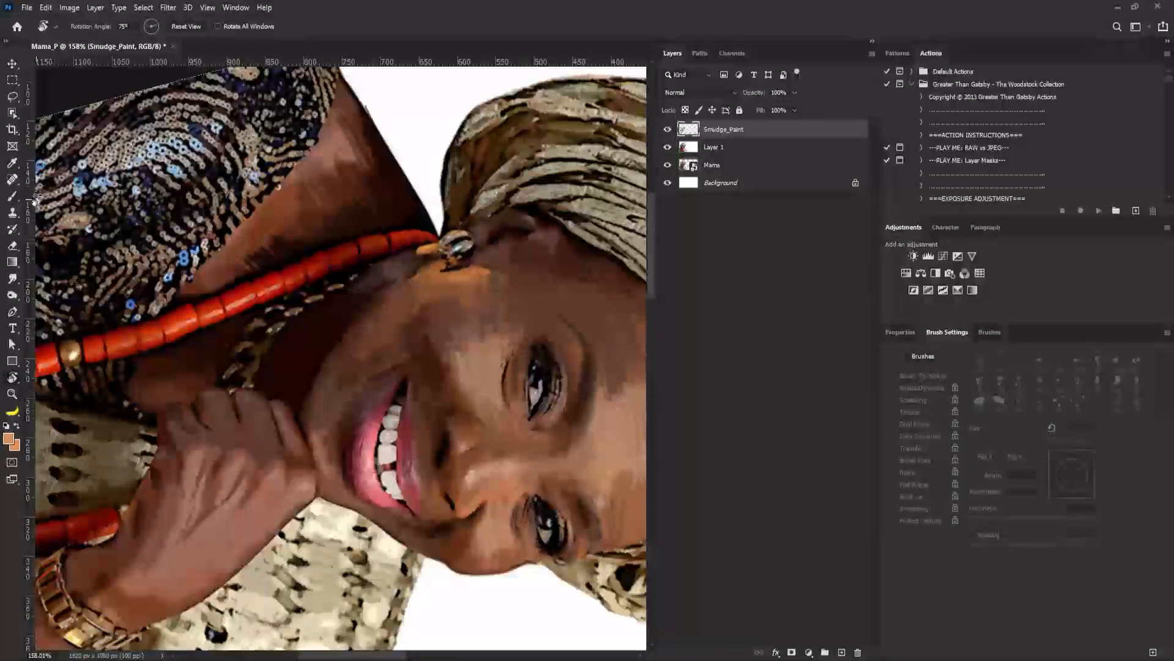
pyautogui.click(13, 279)
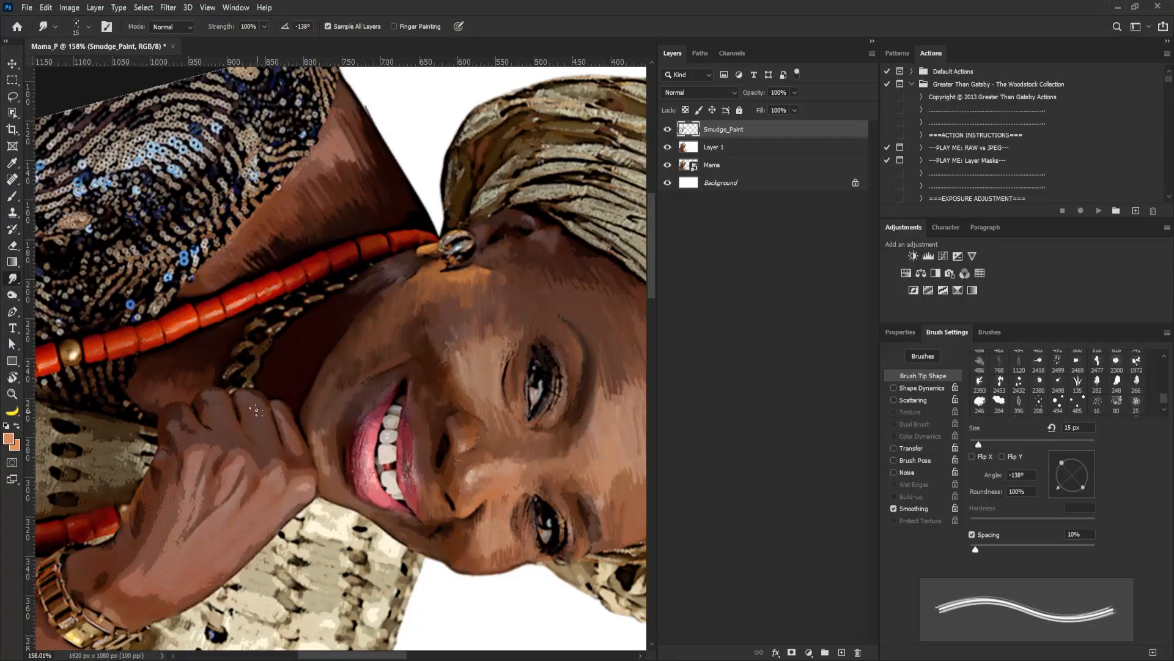
pyautogui.click(1071, 492)
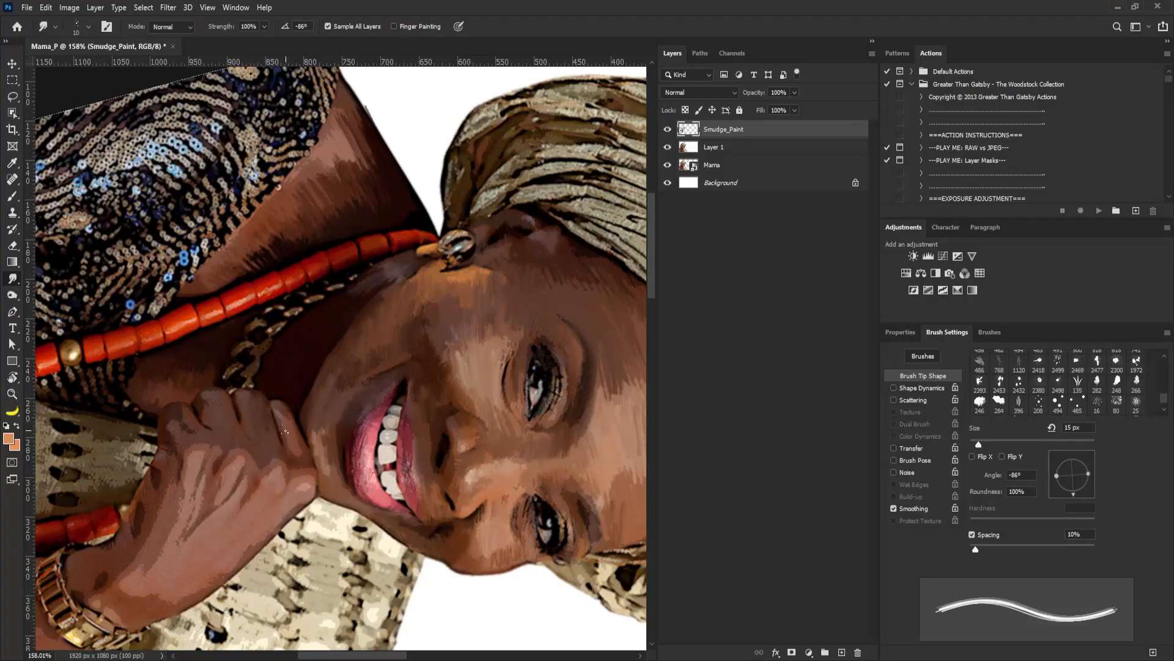
# Step: Refine the fingers and the back of the hand with the smudge brush reduced to 8 px
pyautogui.press('[')
pyautogui.press('[')
pyautogui.press('[')
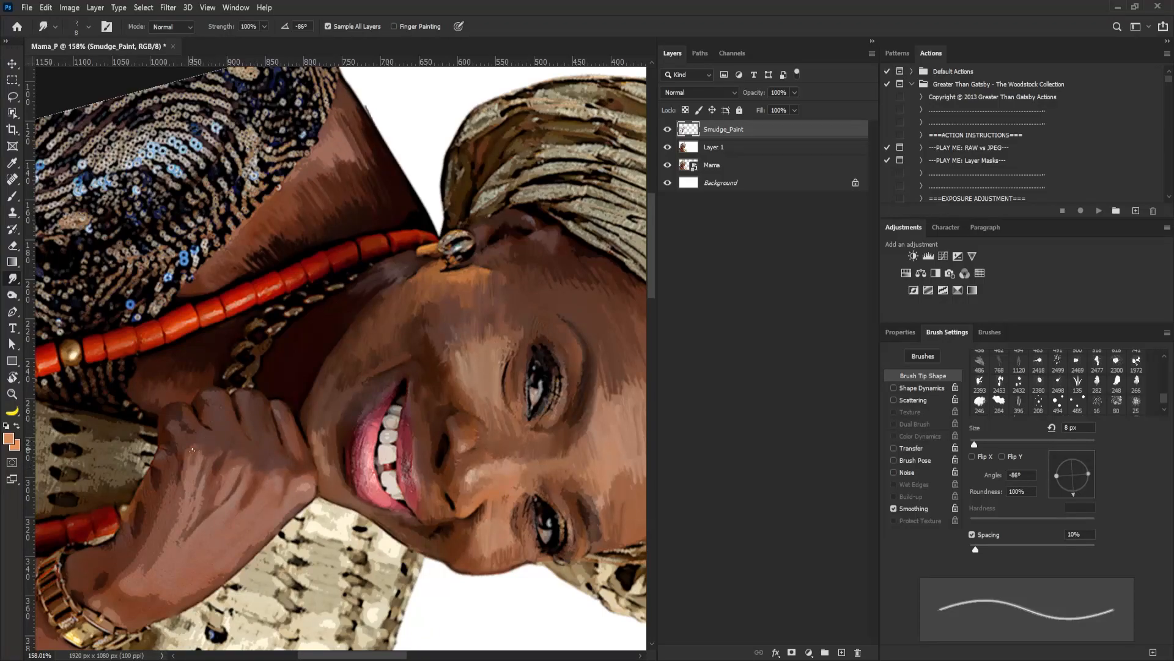
pyautogui.moveTo(225, 476); pyautogui.dragTo(217, 503)
pyautogui.moveTo(189, 439)
pyautogui.mouseDown()
pyautogui.moveTo(195, 456)
pyautogui.moveTo(193, 415)
pyautogui.moveTo(143, 517)
pyautogui.moveTo(132, 513)
pyautogui.mouseUp()
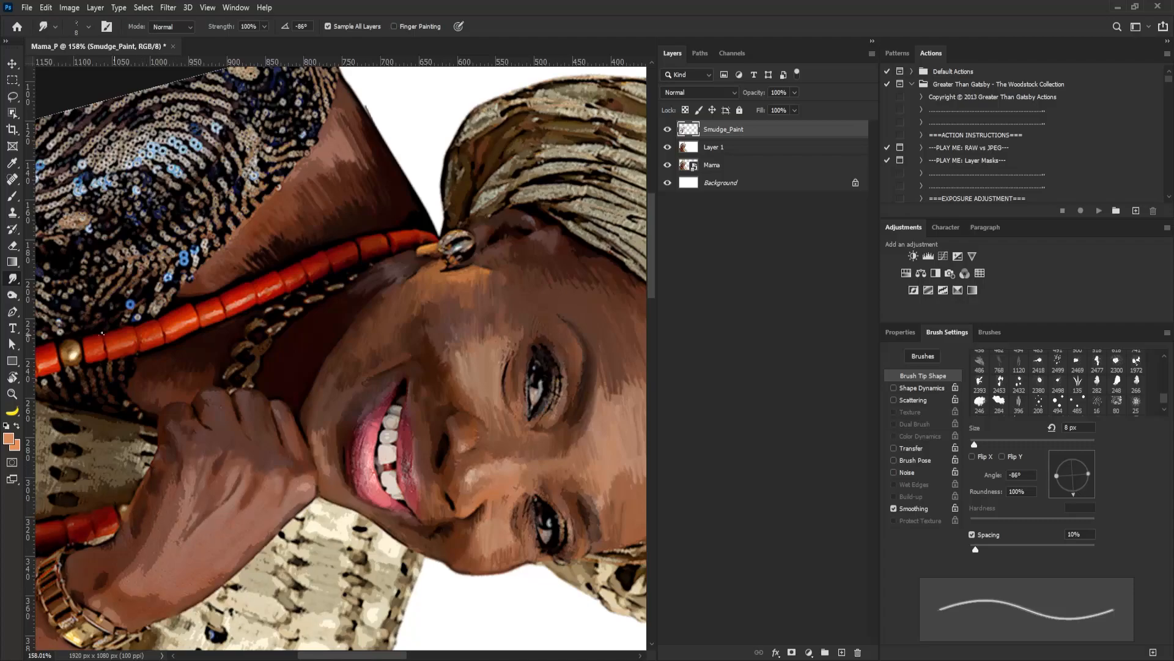
# Step: Rotate the canvas and smudge the wrist and the back of the hand at 8 px with the tip at -110°
pyautogui.press('r')
pyautogui.moveTo(318, 500); pyautogui.dragTo(446, 459)
pyautogui.moveTo(464, 370); pyautogui.dragTo(286, 375)
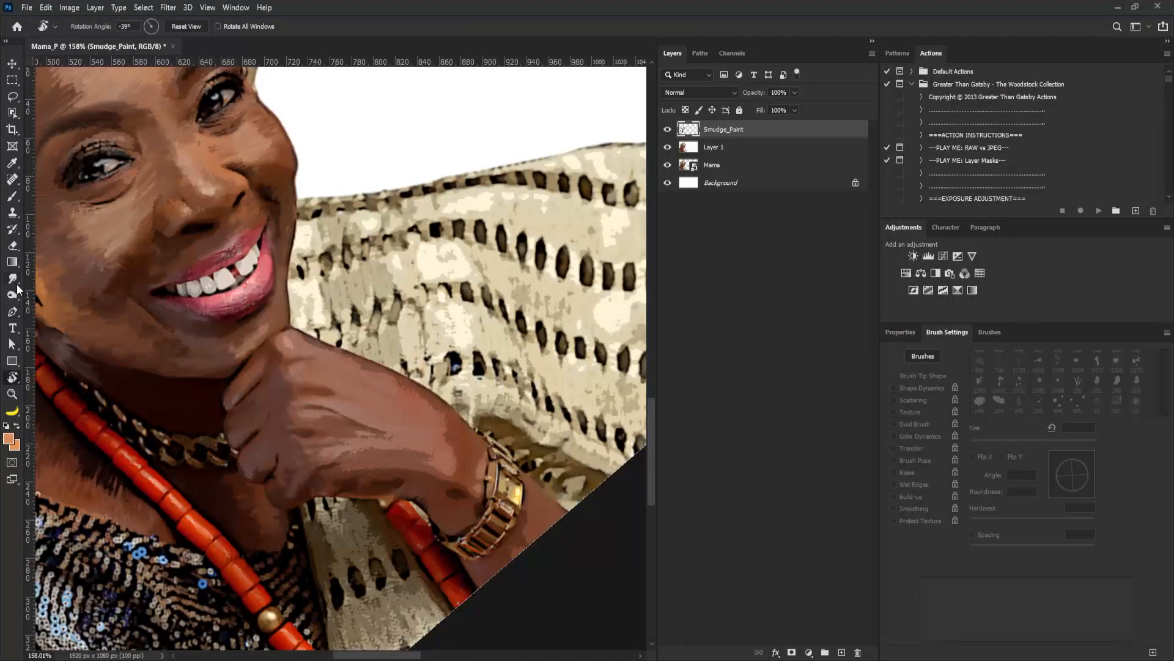
pyautogui.click(13, 281)
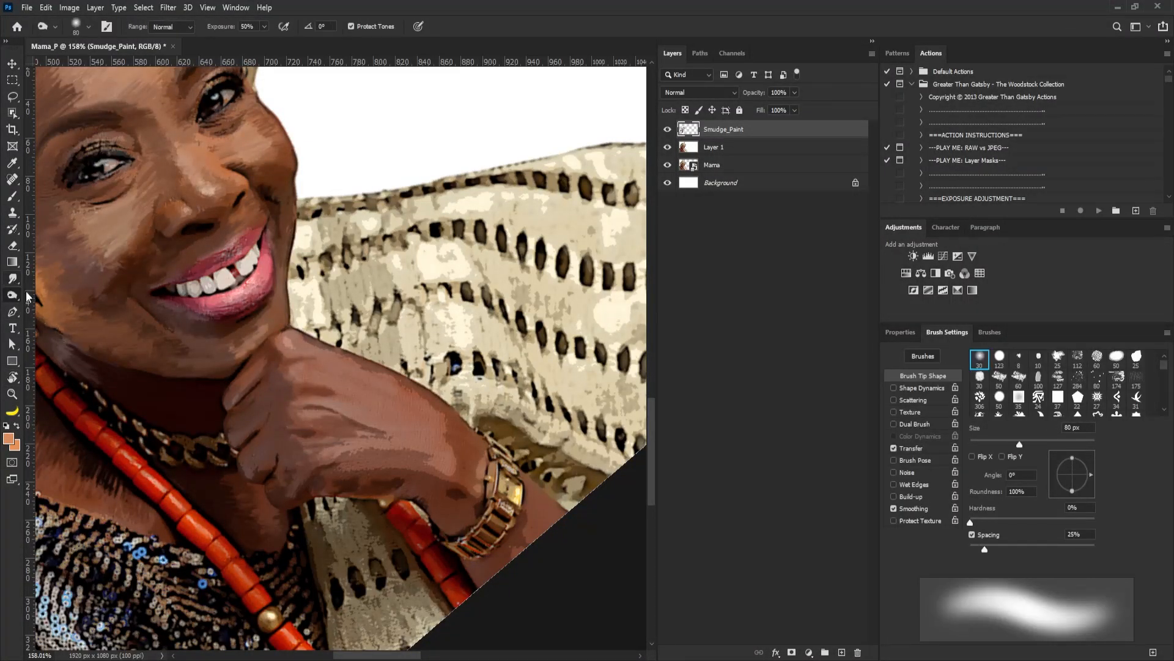
pyautogui.click(13, 280)
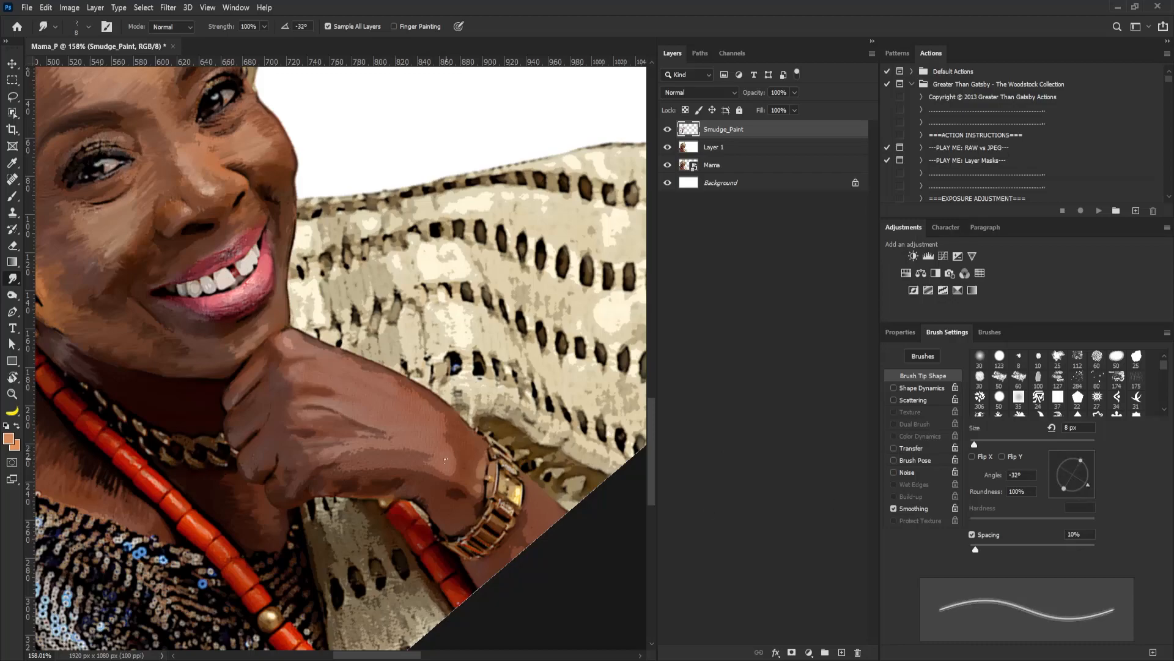
pyautogui.moveTo(1086, 486); pyautogui.dragTo(1065, 492)
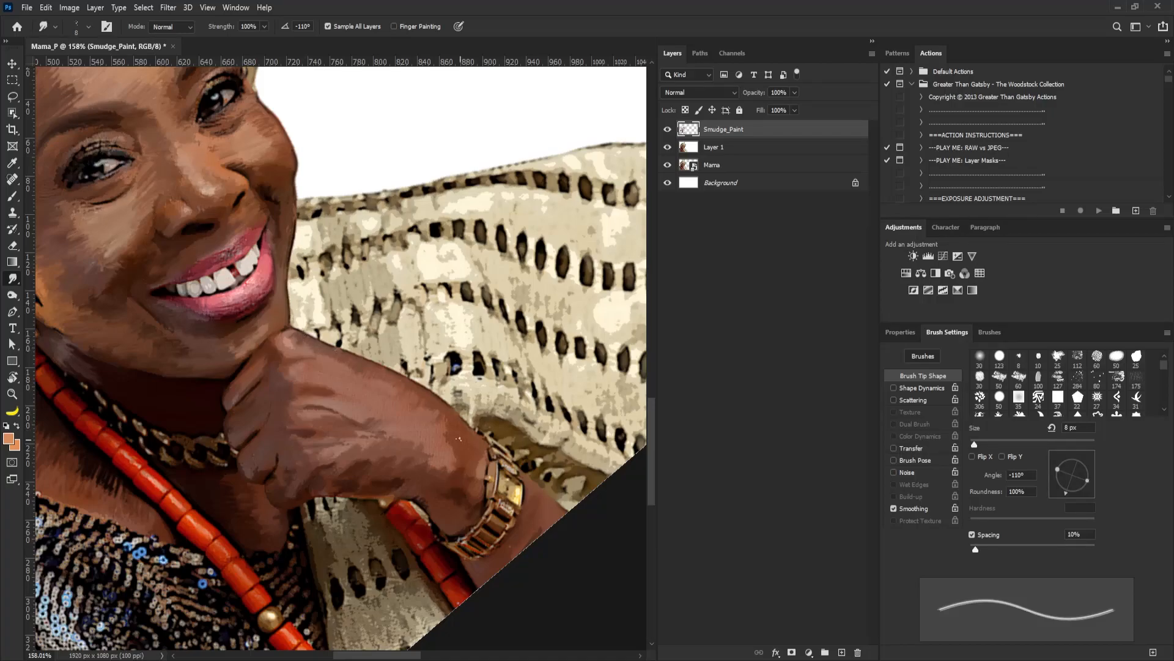
# Step: Turn the canvas and blend the tendon shading on the back of the hand at 8 px
pyautogui.click(15, 382)
pyautogui.moveTo(189, 477); pyautogui.dragTo(294, 201)
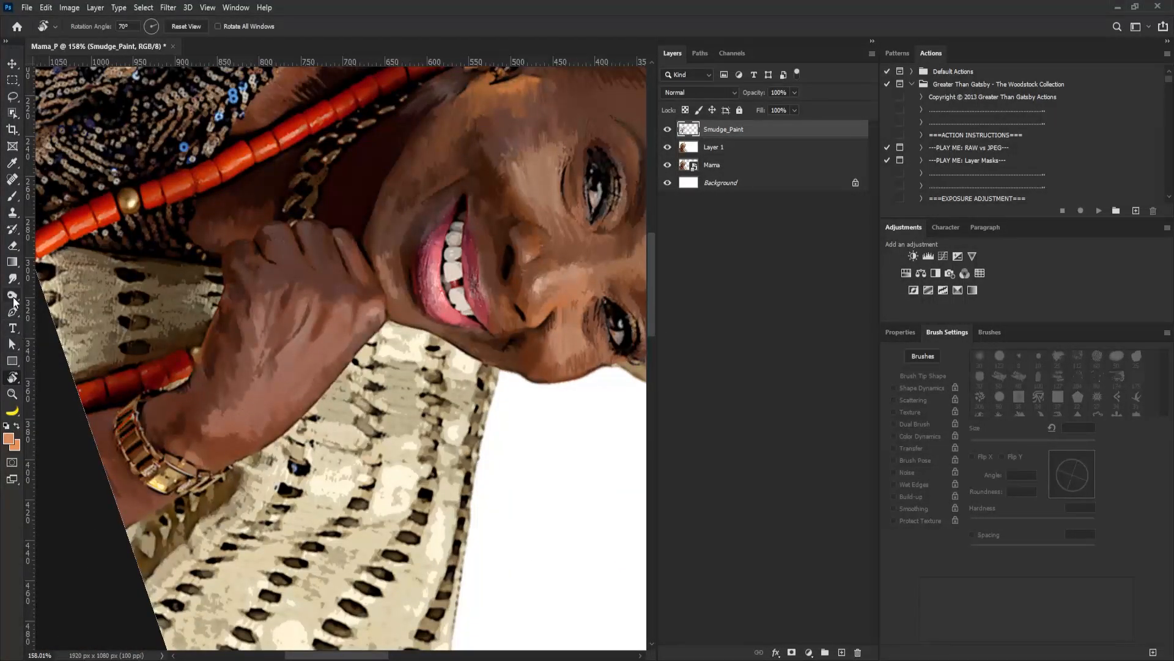
pyautogui.click(12, 279)
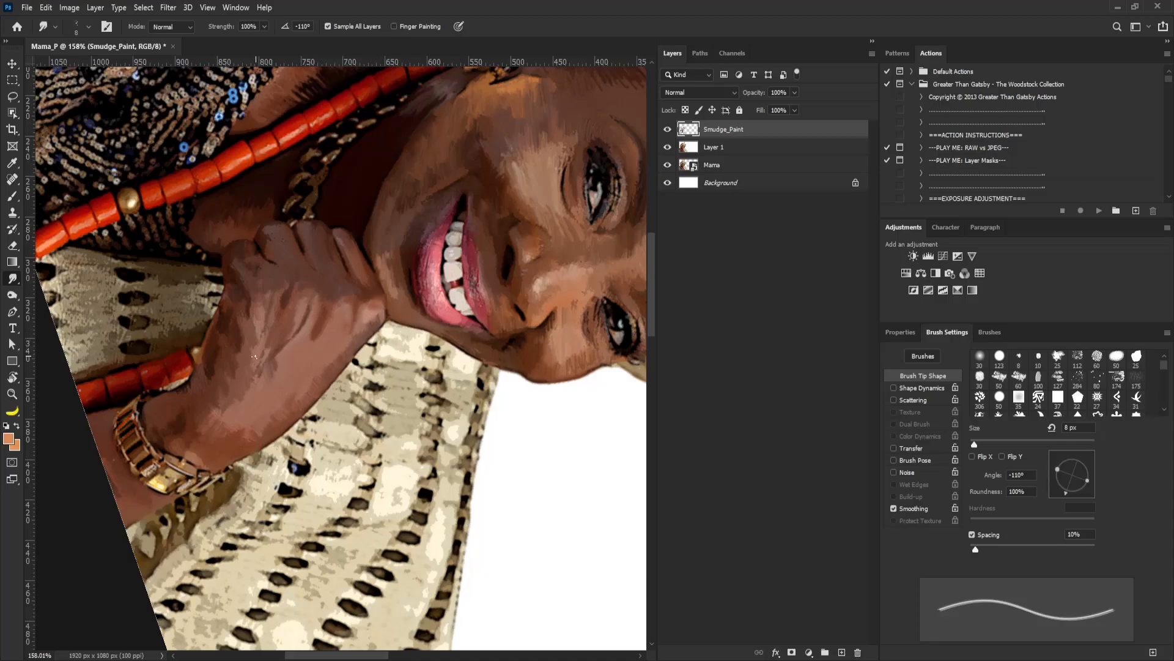
# Step: Rotate the canvas and smudge the lips smooth at 8 px, setting the brush tip to 92°
pyautogui.press('r')
pyautogui.moveTo(242, 351)
pyautogui.mouseDown()
pyautogui.moveTo(277, 342)
pyautogui.moveTo(280, 404)
pyautogui.mouseUp()
pyautogui.moveTo(241, 465); pyautogui.dragTo(185, 383)
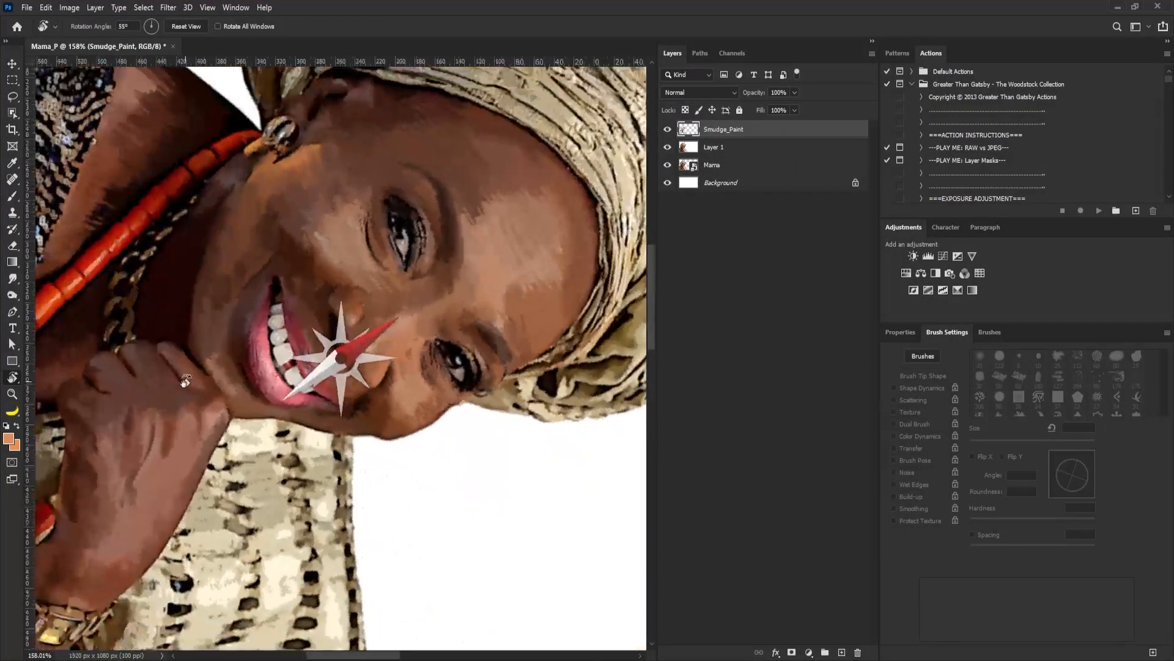
pyautogui.click(13, 281)
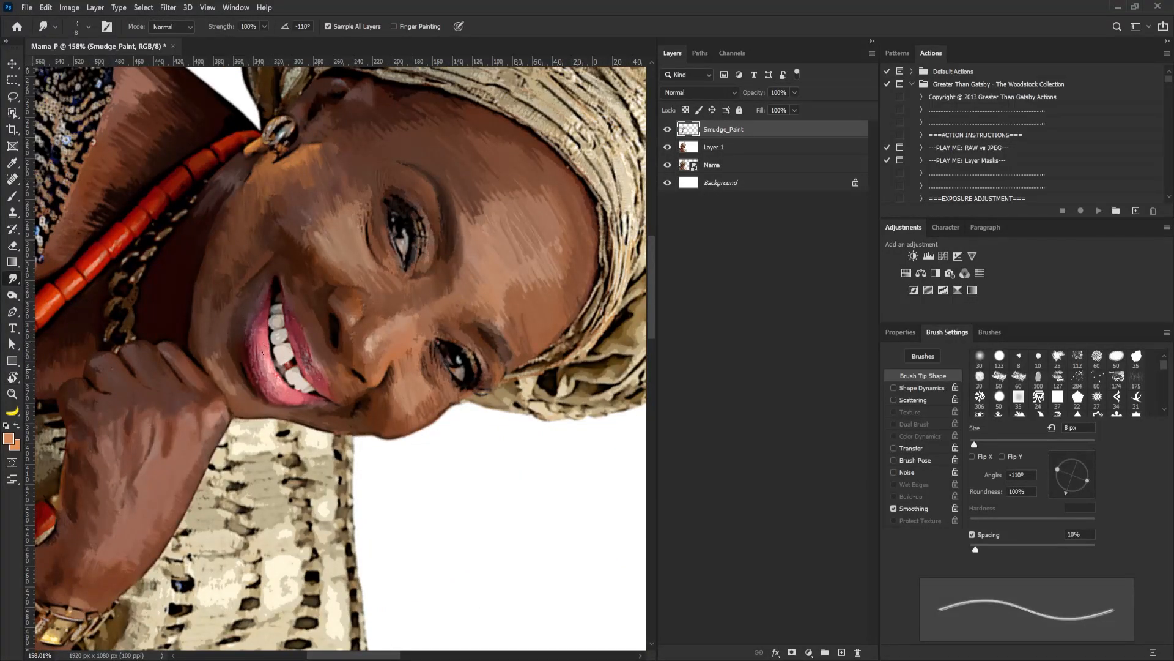
pyautogui.moveTo(1073, 493); pyautogui.dragTo(1071, 457)
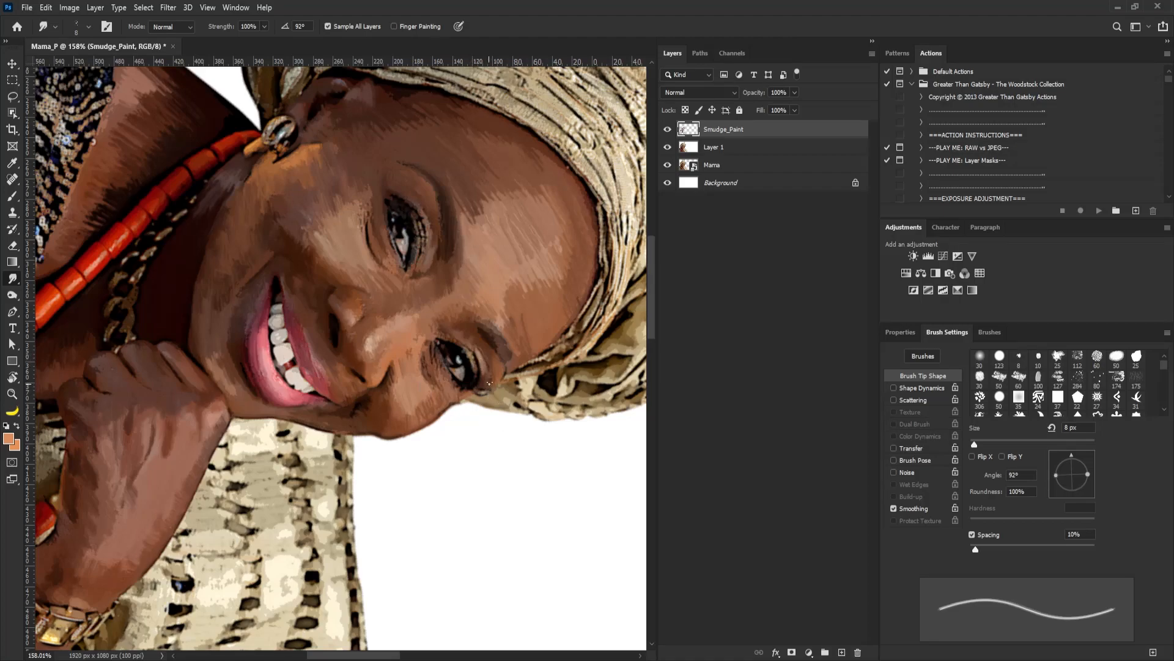
# Step: Reset the canvas rotation to 0° and examine the smudged face, shoulder and hand in the whole portrait
pyautogui.write('r')
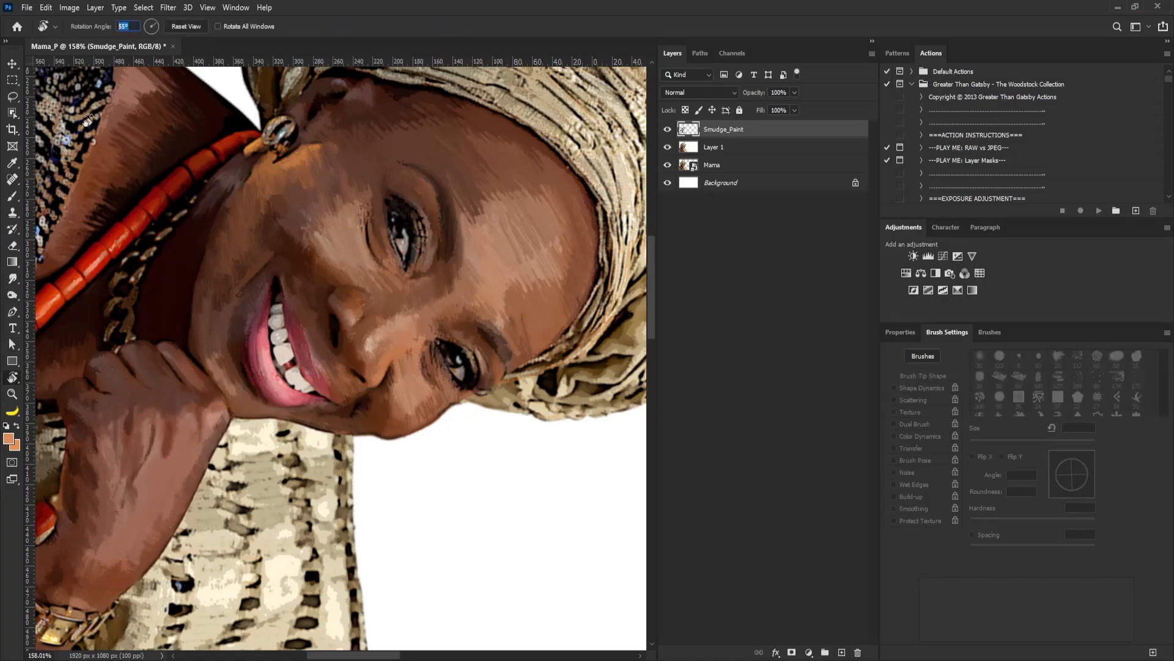
pyautogui.write('0')
pyautogui.press('Return')
pyautogui.hotkey('ctrl', '0')
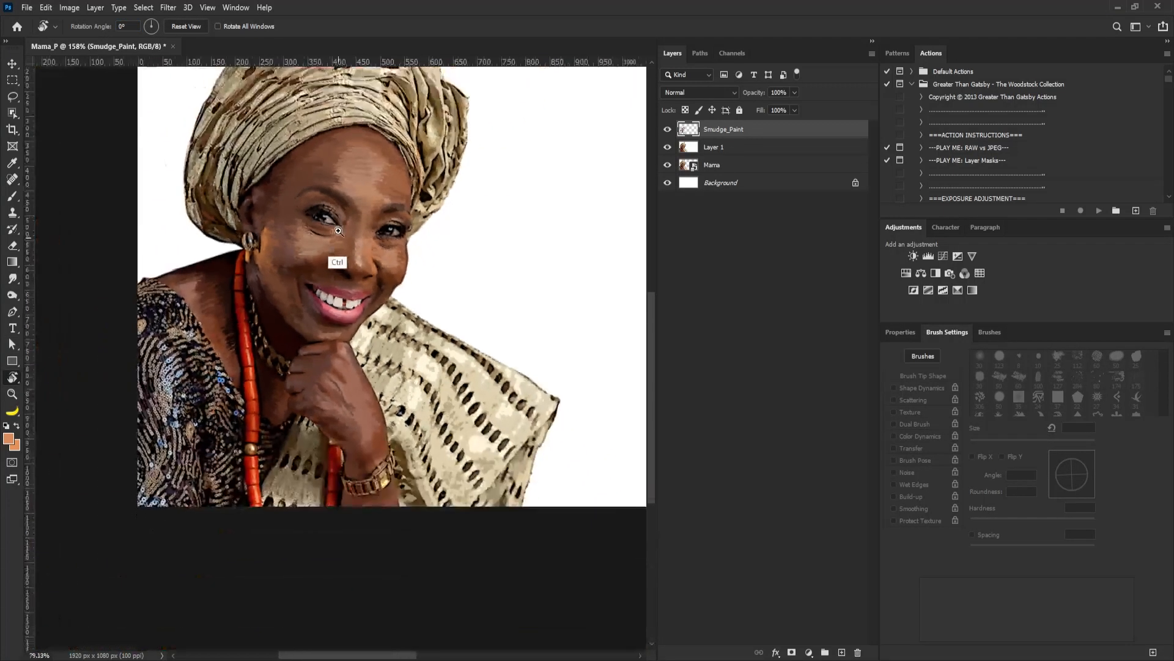
pyautogui.scroll(3, 332, 289)
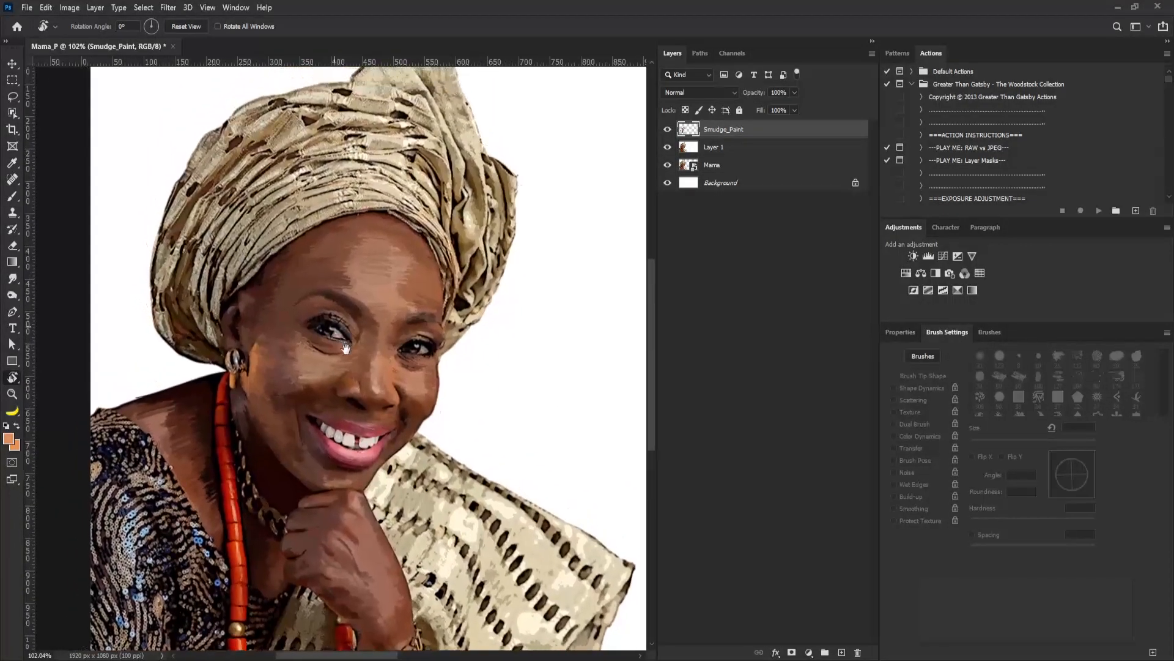
# Step: Stamp the visible layers into a new top layer and sharpen it with Unsharp Mask at amount 32%, radius 4.4 pixels and threshold 0
pyautogui.scroll(-3, 384, 268)
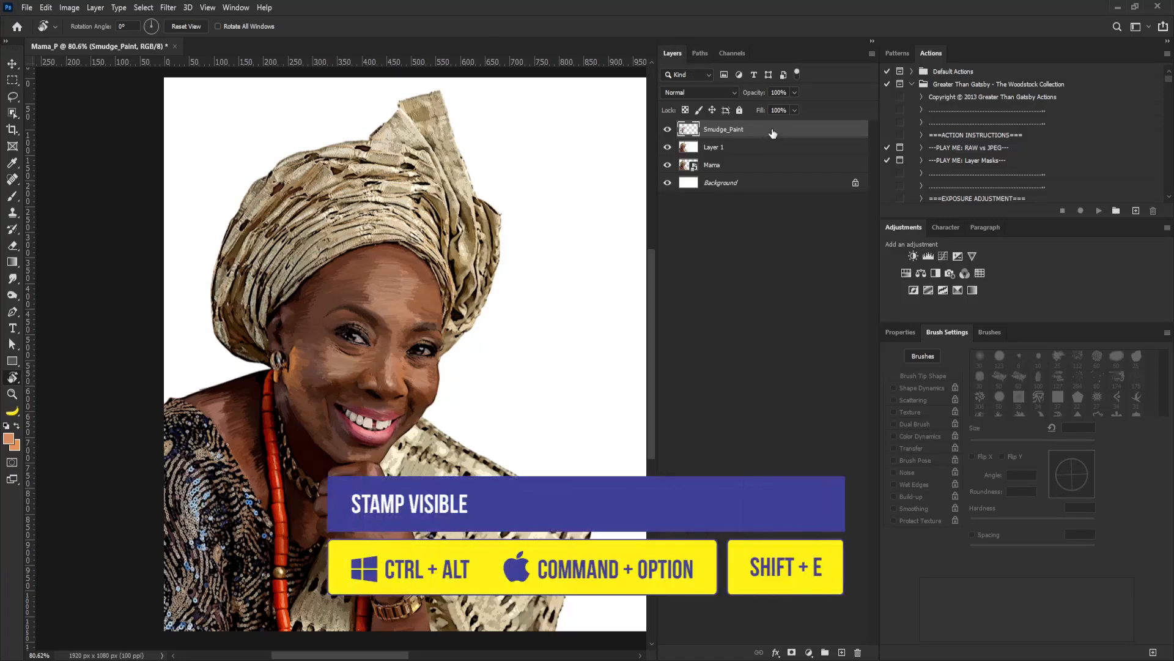
pyautogui.hotkey('ctrl', 'alt', 'shift', 'e')
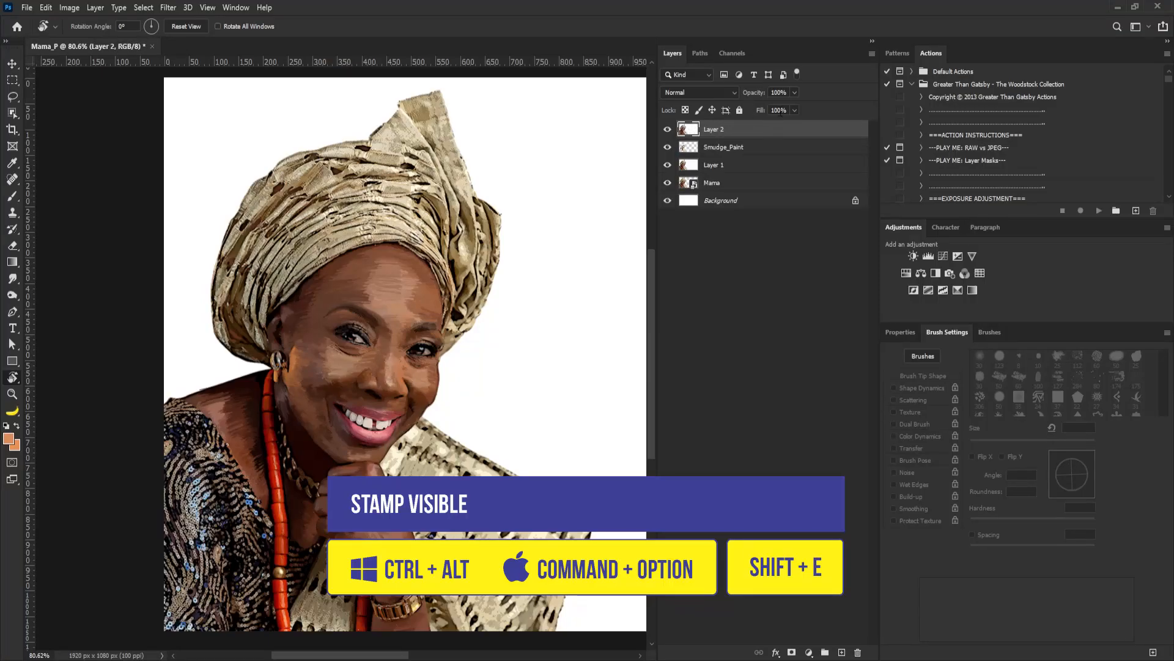
pyautogui.click(167, 8)
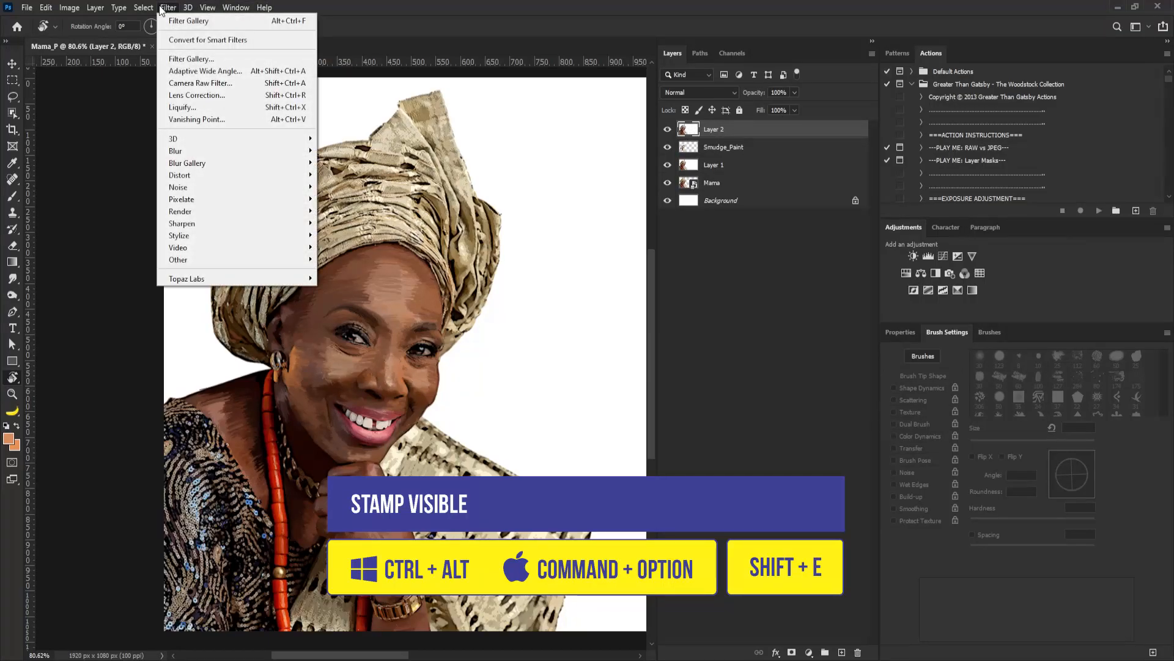
pyautogui.moveTo(232, 223)
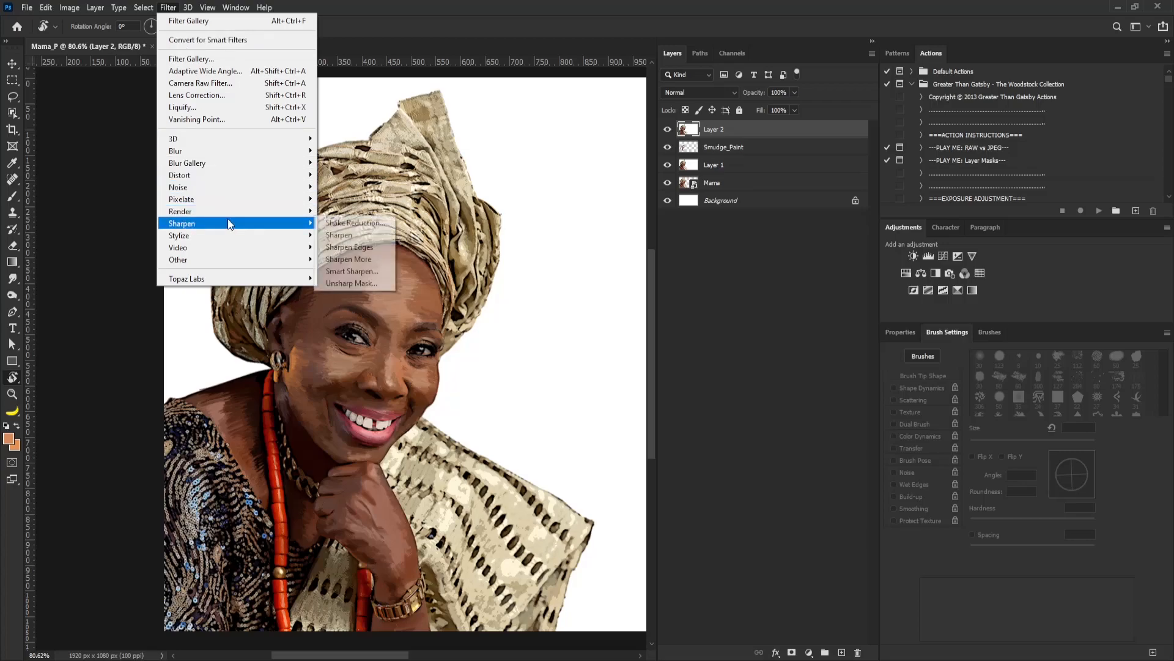
pyautogui.click(371, 284)
pyautogui.press('ctrl')
pyautogui.moveTo(354, 274); pyautogui.dragTo(370, 275)
pyautogui.moveTo(403, 403); pyautogui.dragTo(390, 364)
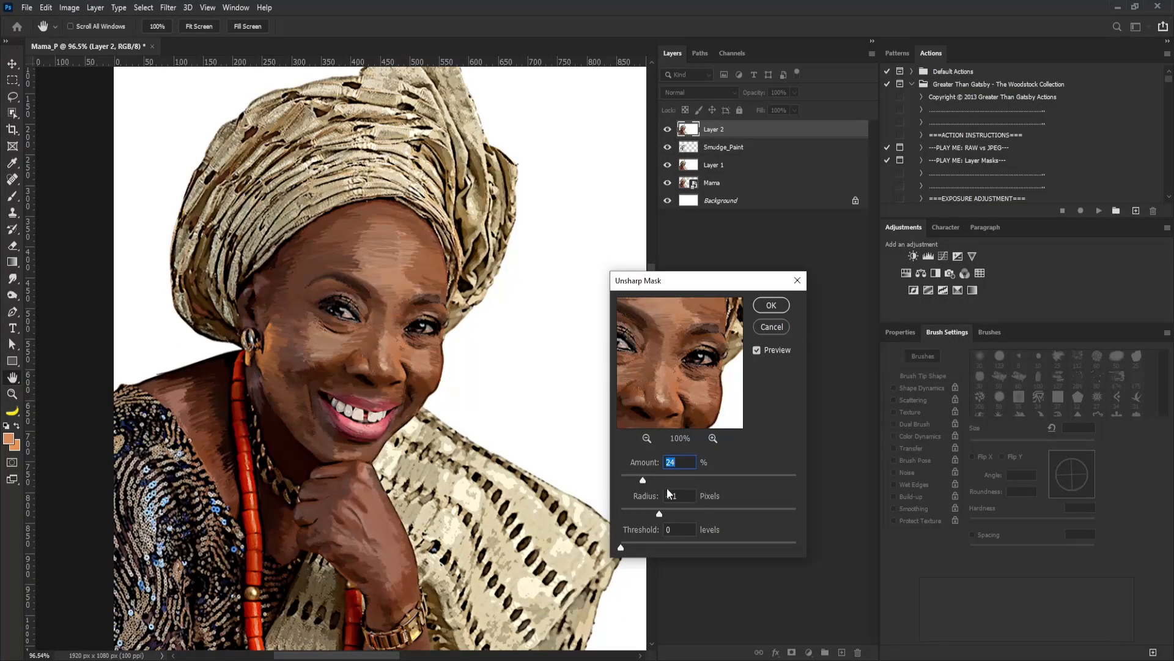
pyautogui.click(677, 461)
pyautogui.click(686, 496)
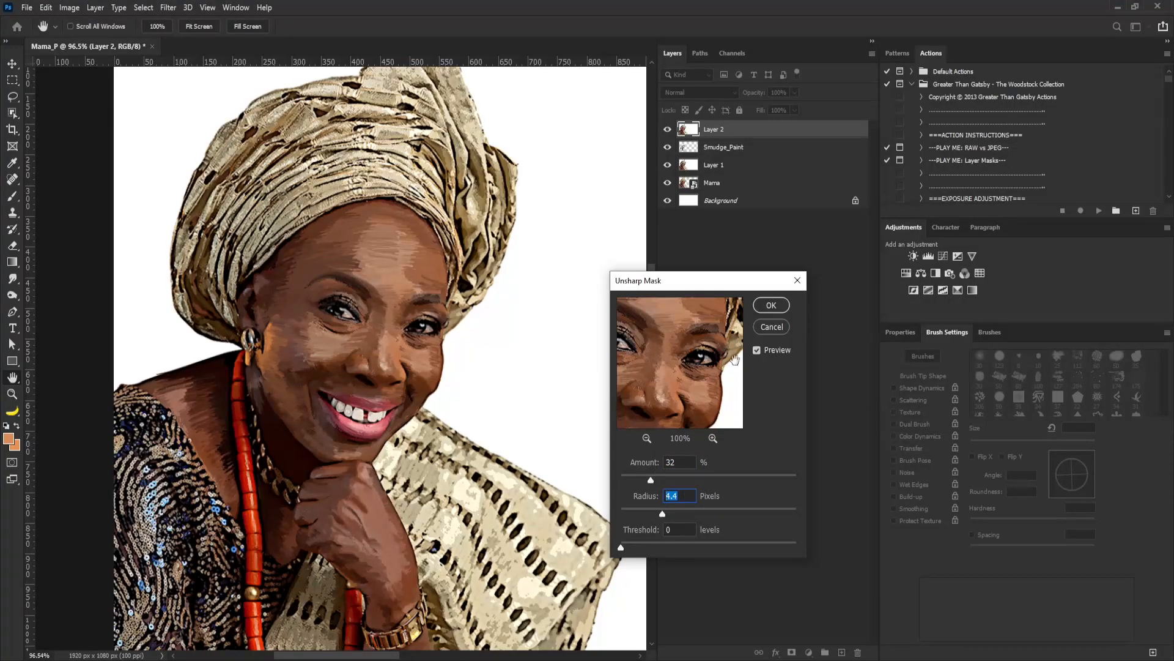
pyautogui.click(771, 304)
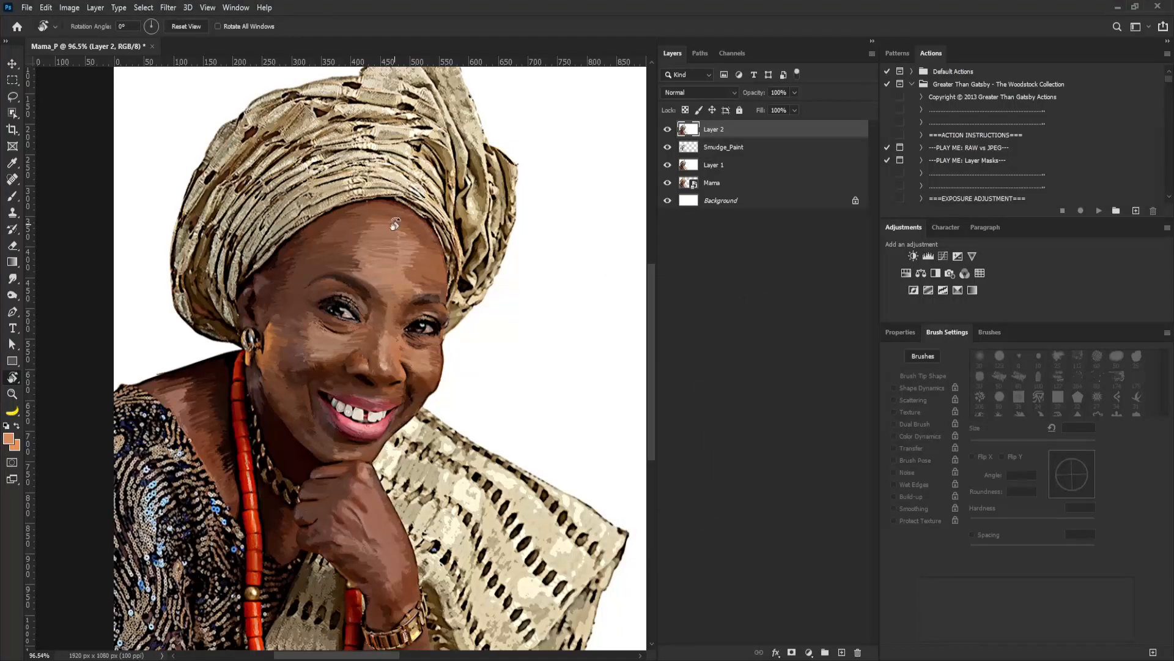
# Step: Apply Smart Sharpen to the stamped layer with amount 76%, radius 0.7 px, no noise reduction and Lens Blur removal
pyautogui.click(174, 6)
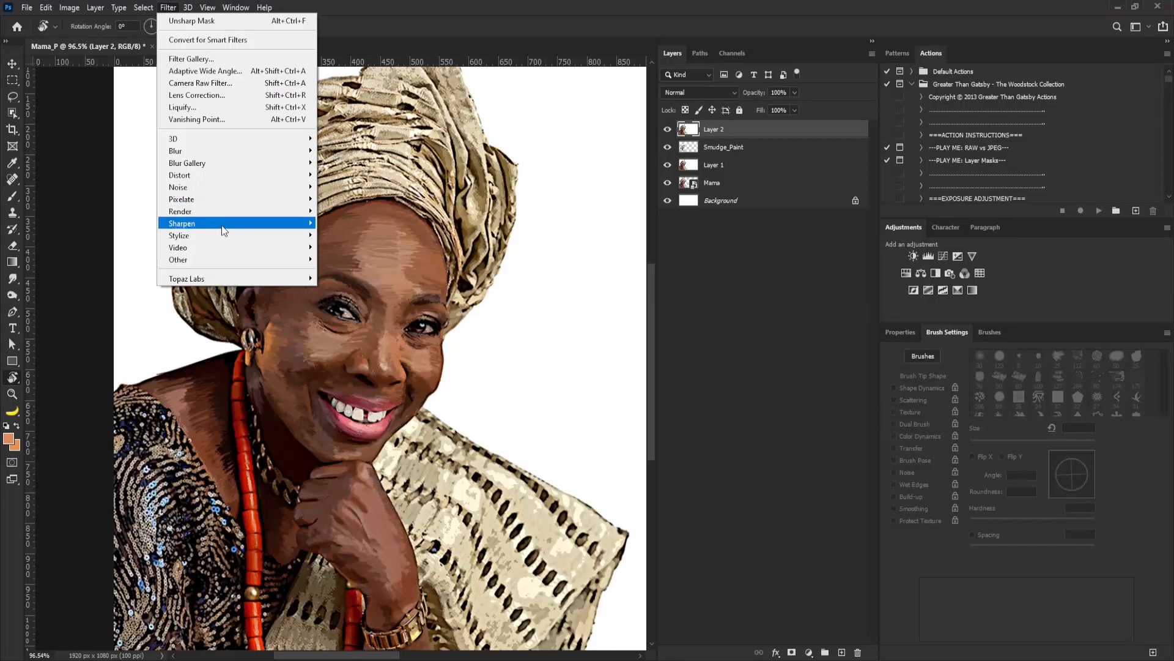
pyautogui.moveTo(222, 225)
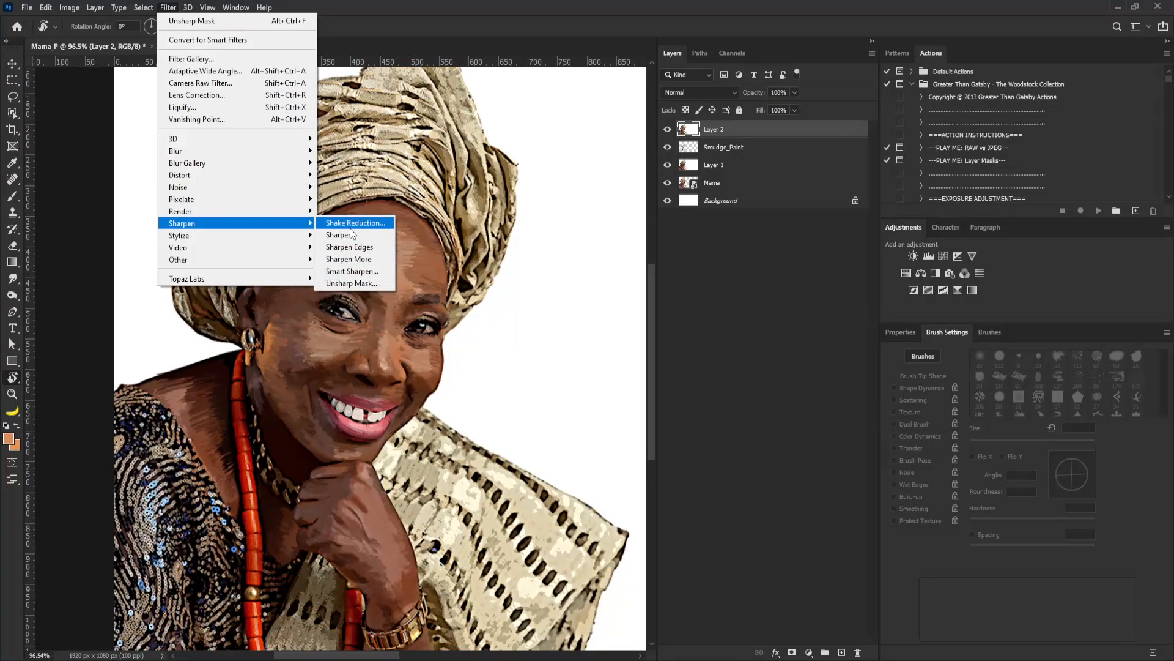
pyautogui.click(356, 270)
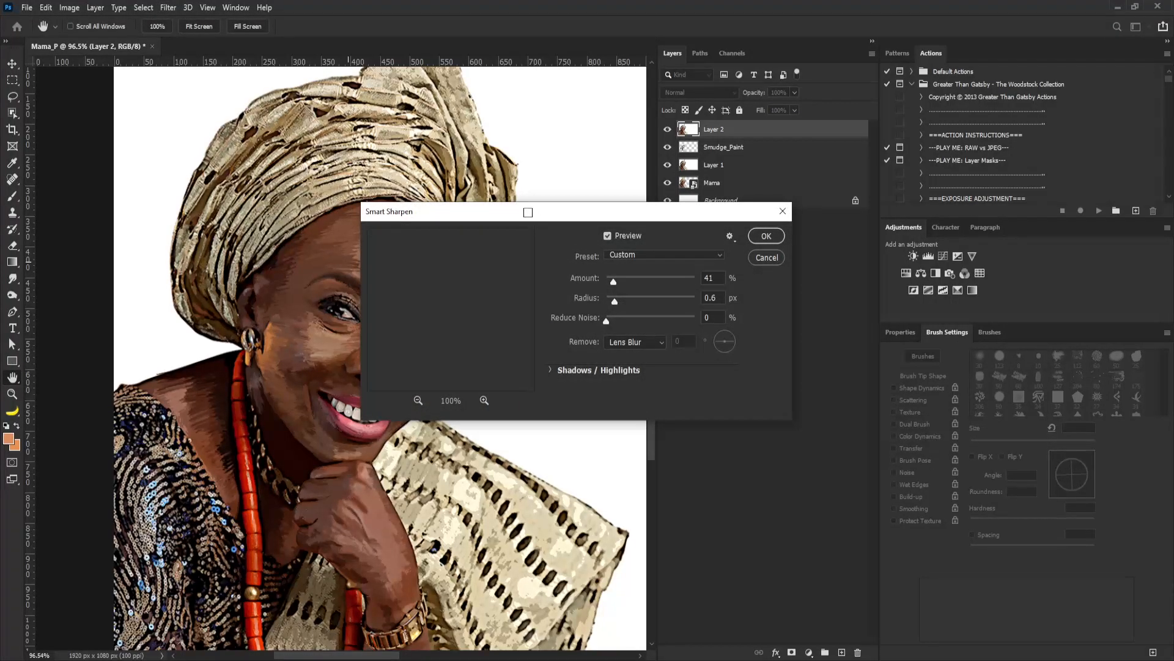
pyautogui.moveTo(529, 220); pyautogui.dragTo(584, 338)
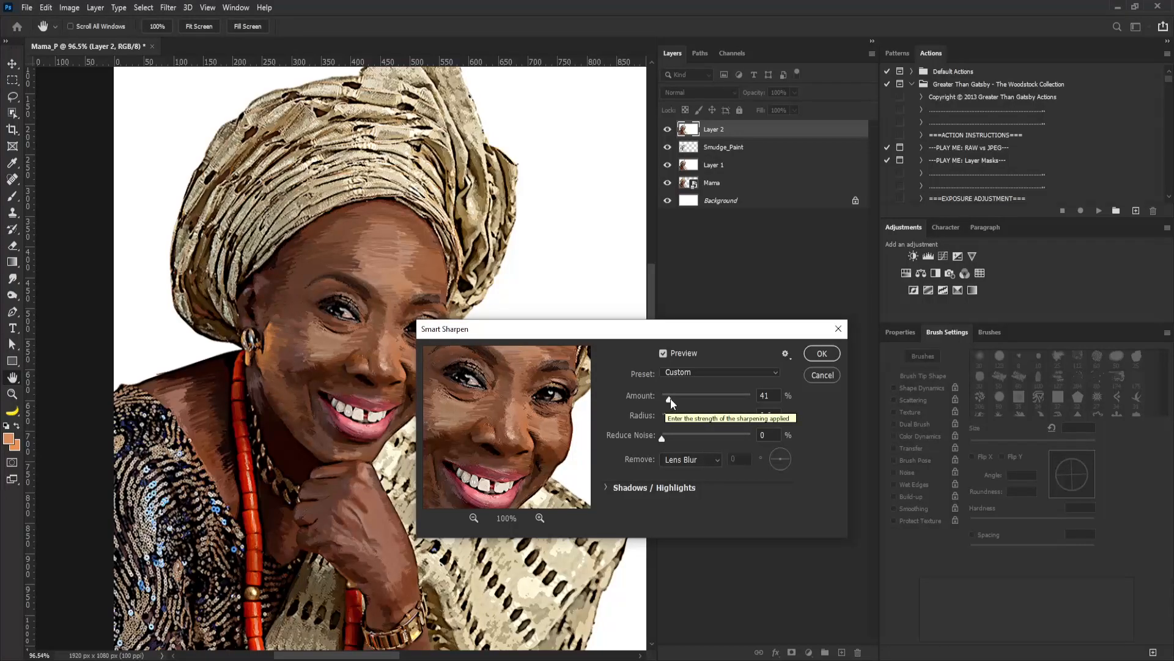
pyautogui.moveTo(670, 398); pyautogui.dragTo(675, 398)
pyautogui.click(674, 419)
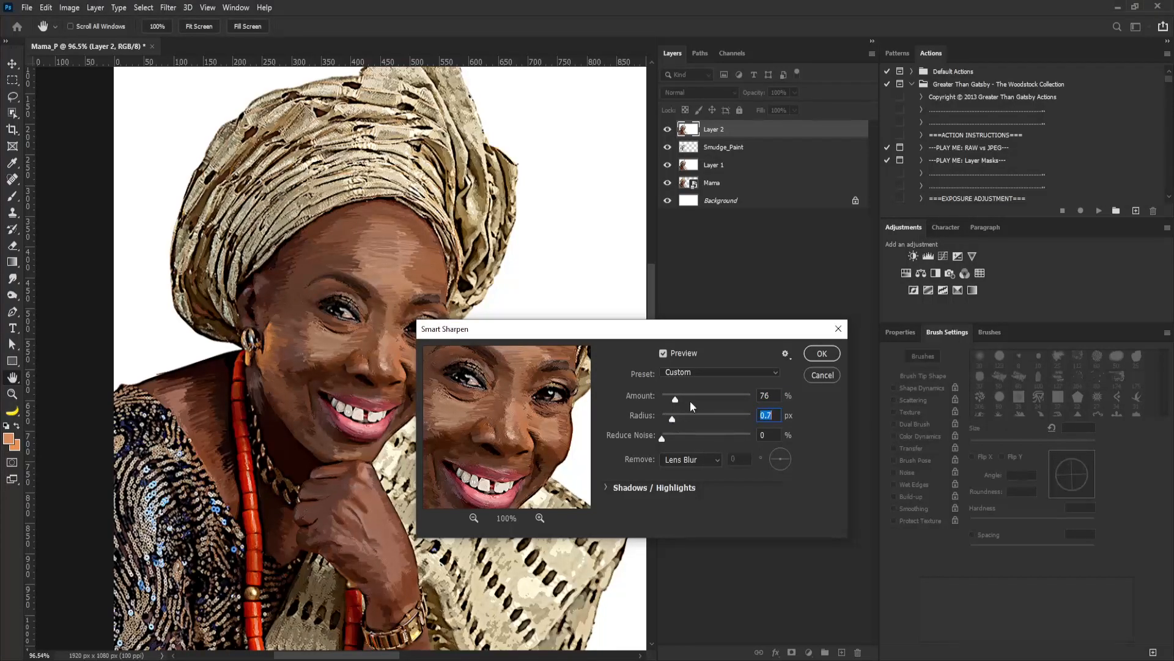
pyautogui.click(808, 355)
pyautogui.press('r')
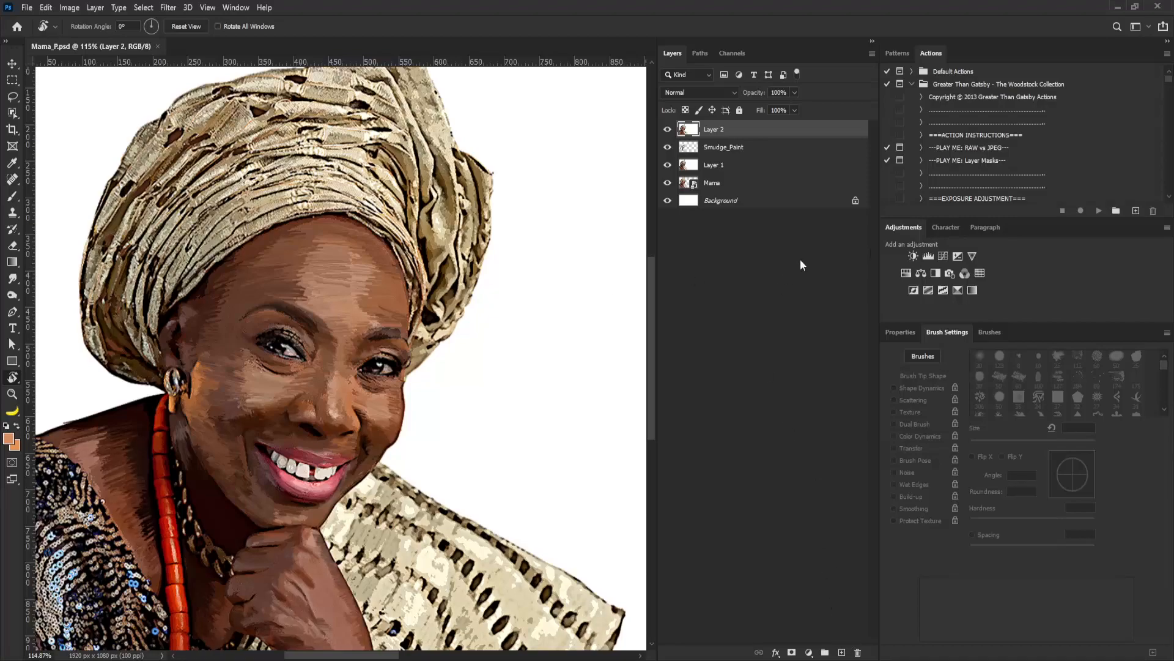
# Step: Add a Curves adjustment layer that raises input 110 to output 183 and invert its mask to black
pyautogui.click(942, 255)
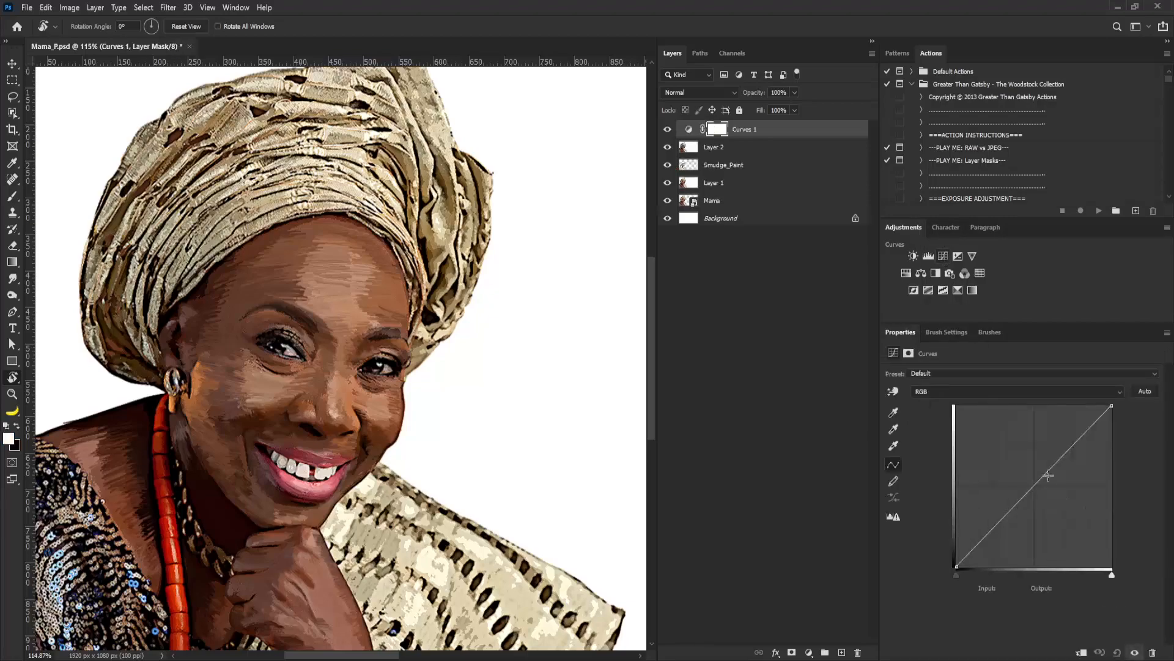
pyautogui.moveTo(1037, 473); pyautogui.dragTo(1023, 451)
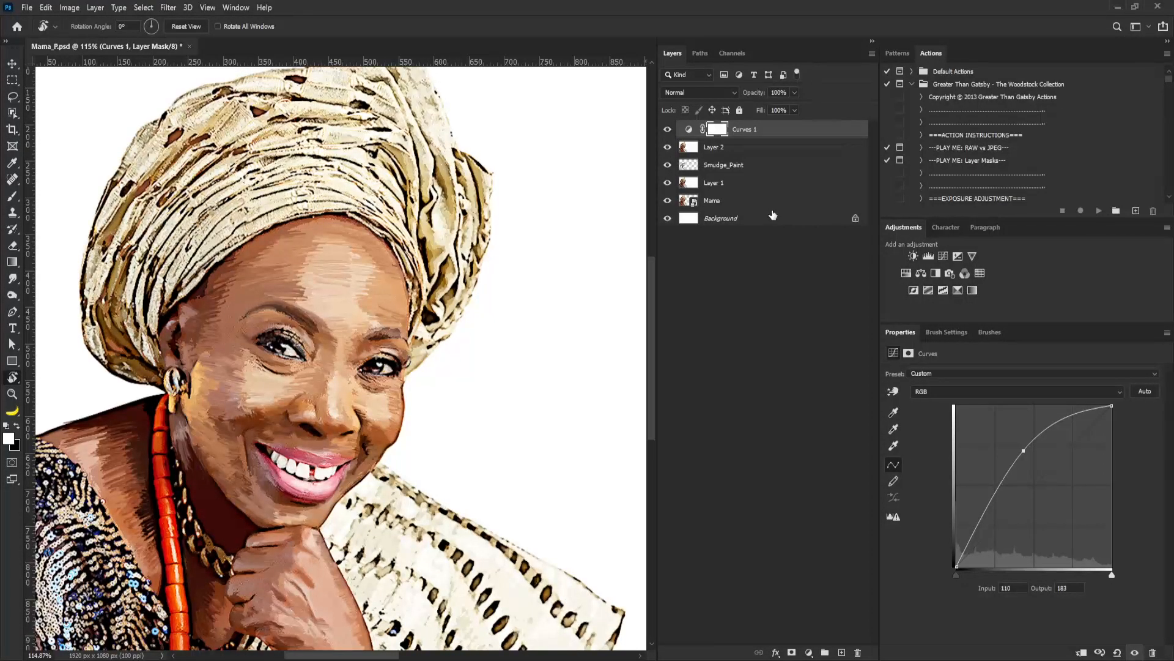
pyautogui.hotkey('ctrl', 'i')
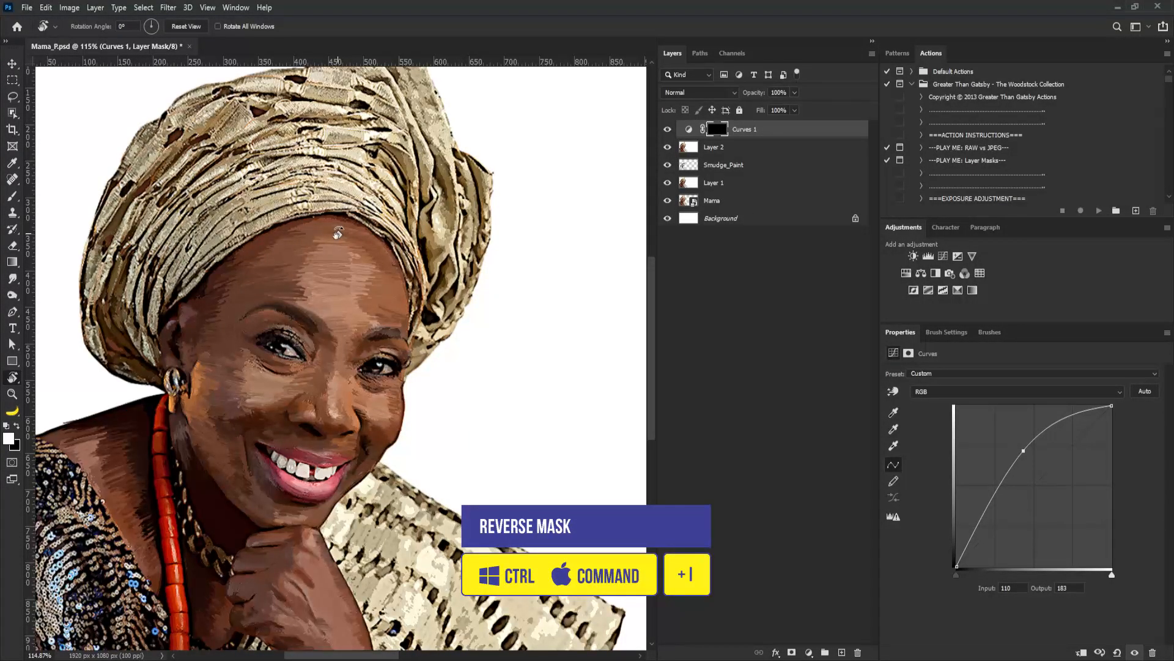
# Step: Rotate the canvas to -68° and brush white on the Curves mask over the forehead with the multi-bristle tip at 25 px and 64°
pyautogui.click(947, 332)
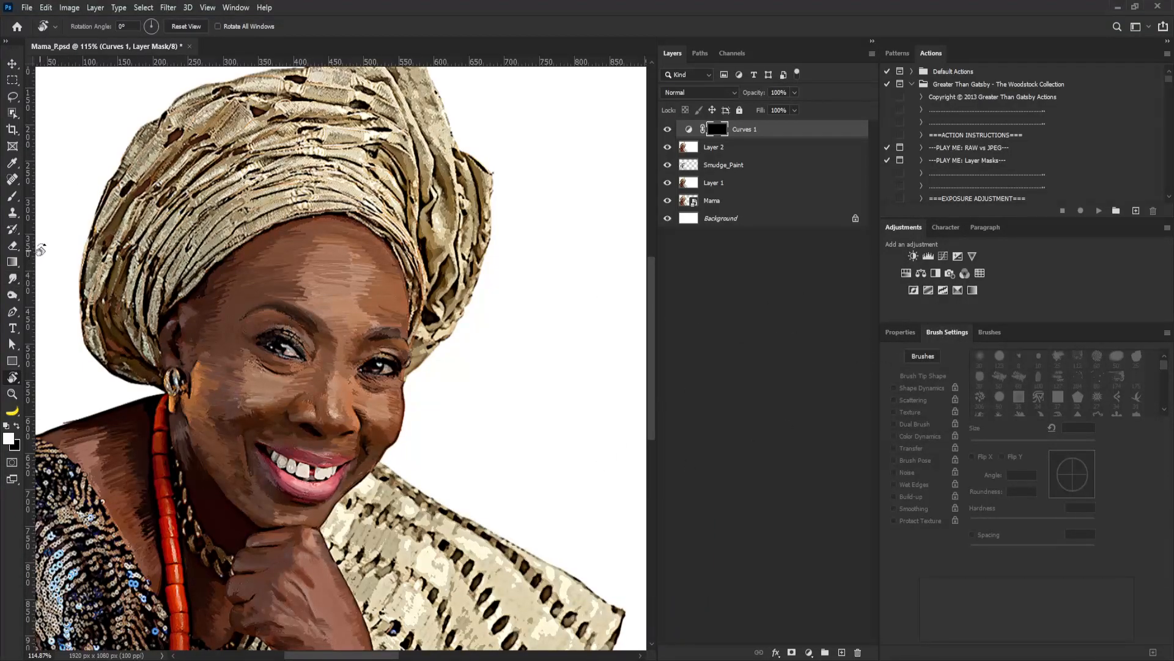
pyautogui.press('b')
pyautogui.press(',')
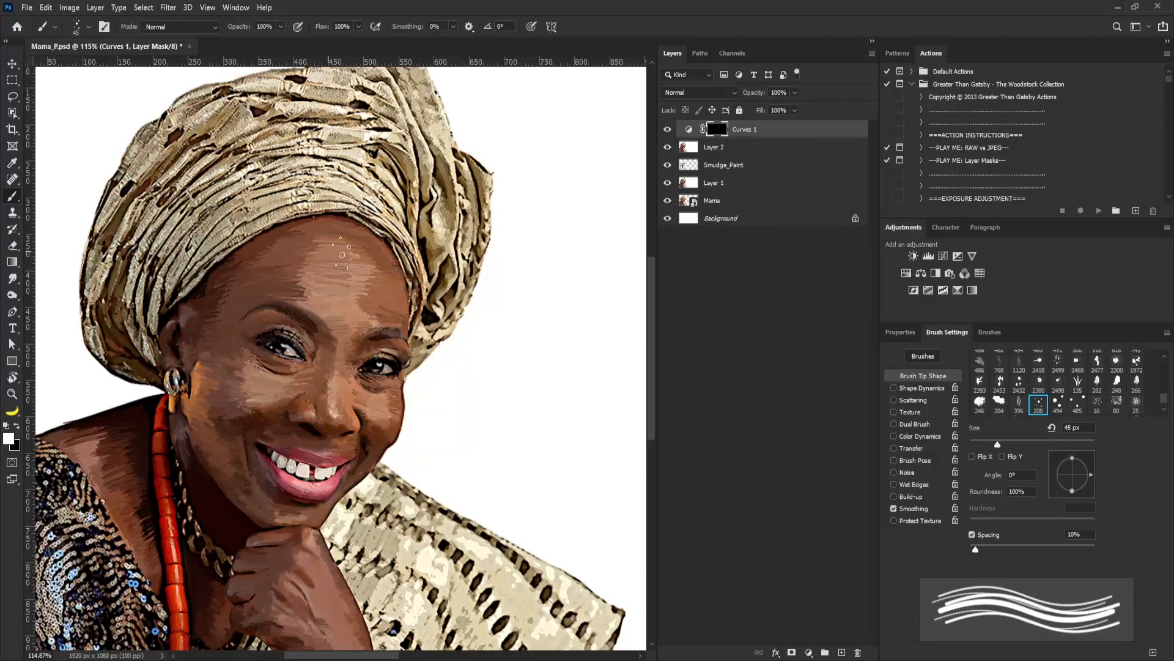
pyautogui.click(12, 380)
pyautogui.moveTo(338, 279)
pyautogui.mouseDown()
pyautogui.moveTo(292, 297)
pyautogui.moveTo(245, 380)
pyautogui.moveTo(239, 333)
pyautogui.mouseUp()
pyautogui.press('b')
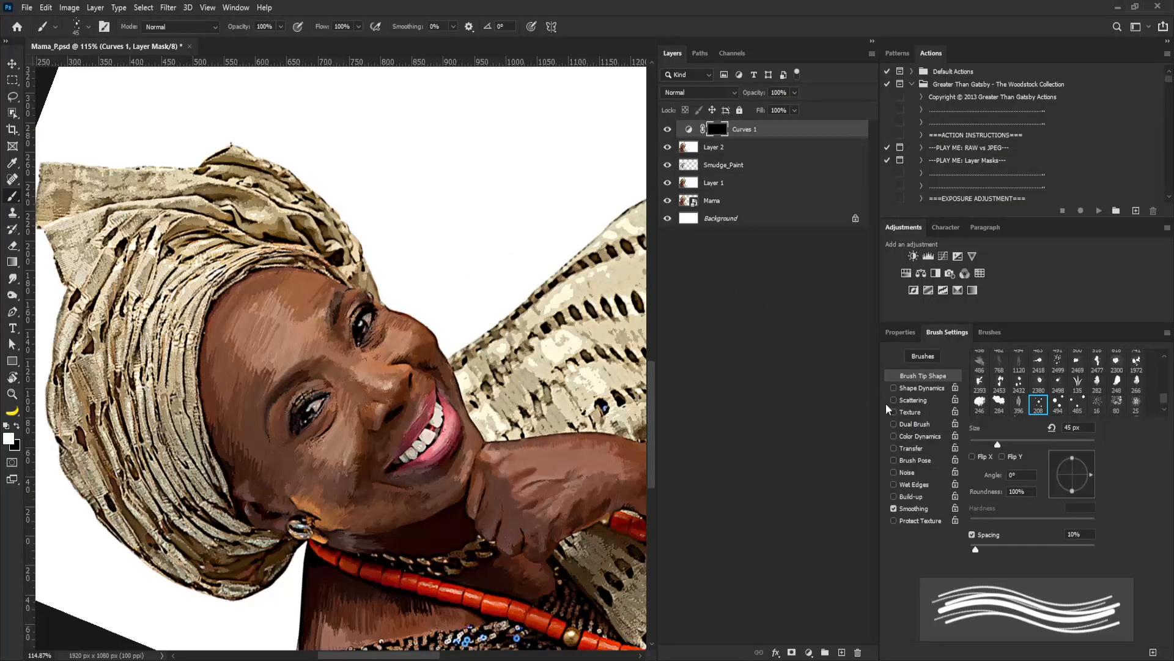
pyautogui.moveTo(1095, 469); pyautogui.dragTo(1088, 443)
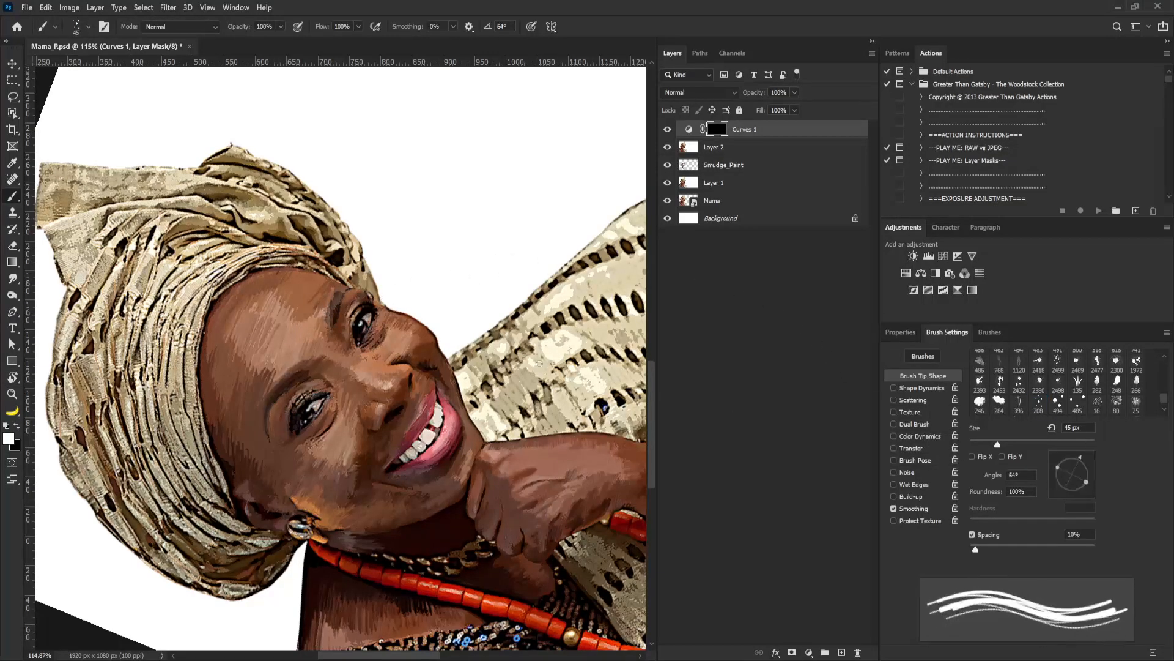
pyautogui.press('[')
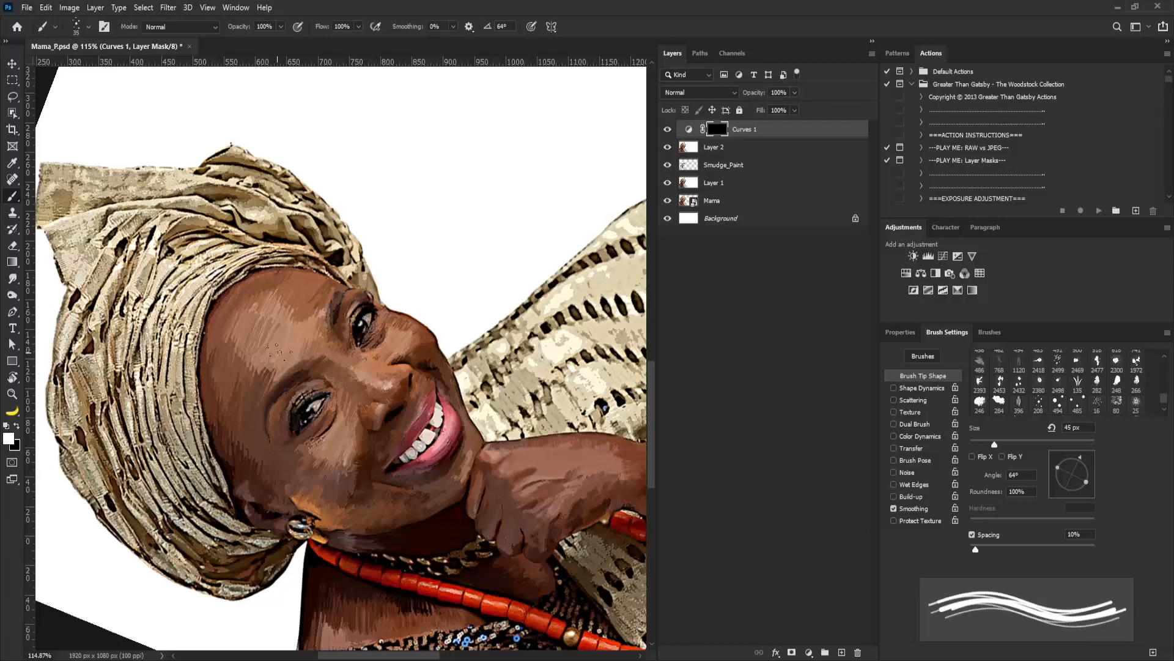
pyautogui.press('[')
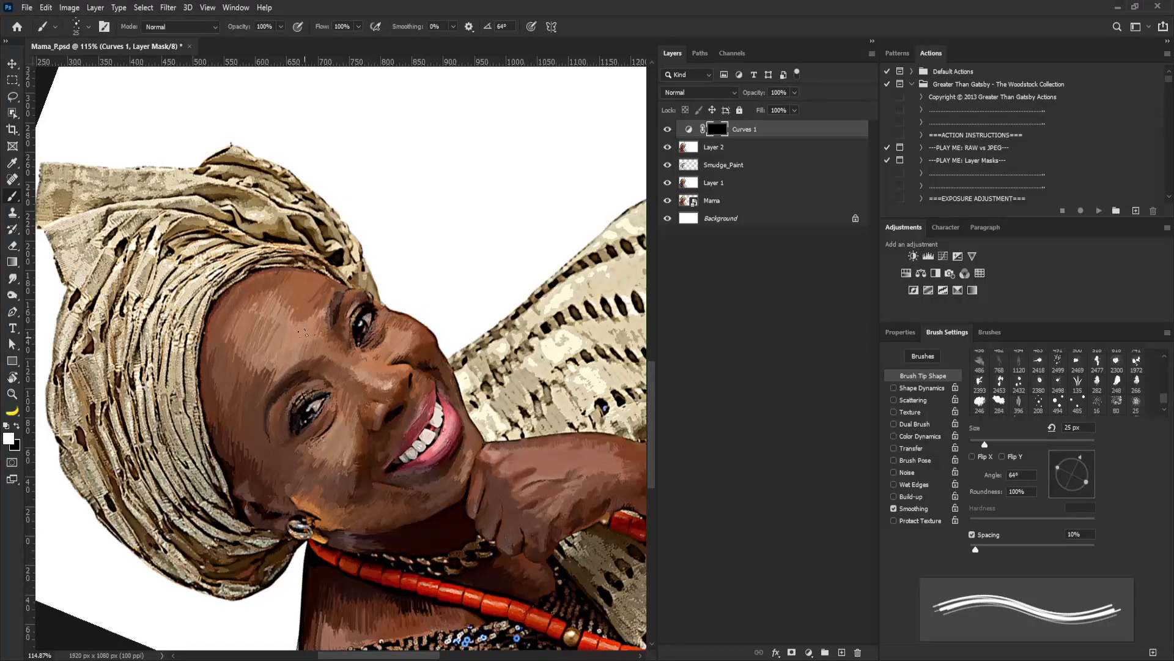
pyautogui.moveTo(298, 346)
pyautogui.mouseDown()
pyautogui.moveTo(311, 313)
pyautogui.moveTo(300, 331)
pyautogui.moveTo(294, 312)
pyautogui.moveTo(285, 316)
pyautogui.moveTo(301, 298)
pyautogui.moveTo(281, 324)
pyautogui.mouseUp()
pyautogui.hotkey('ctrl', 'z')
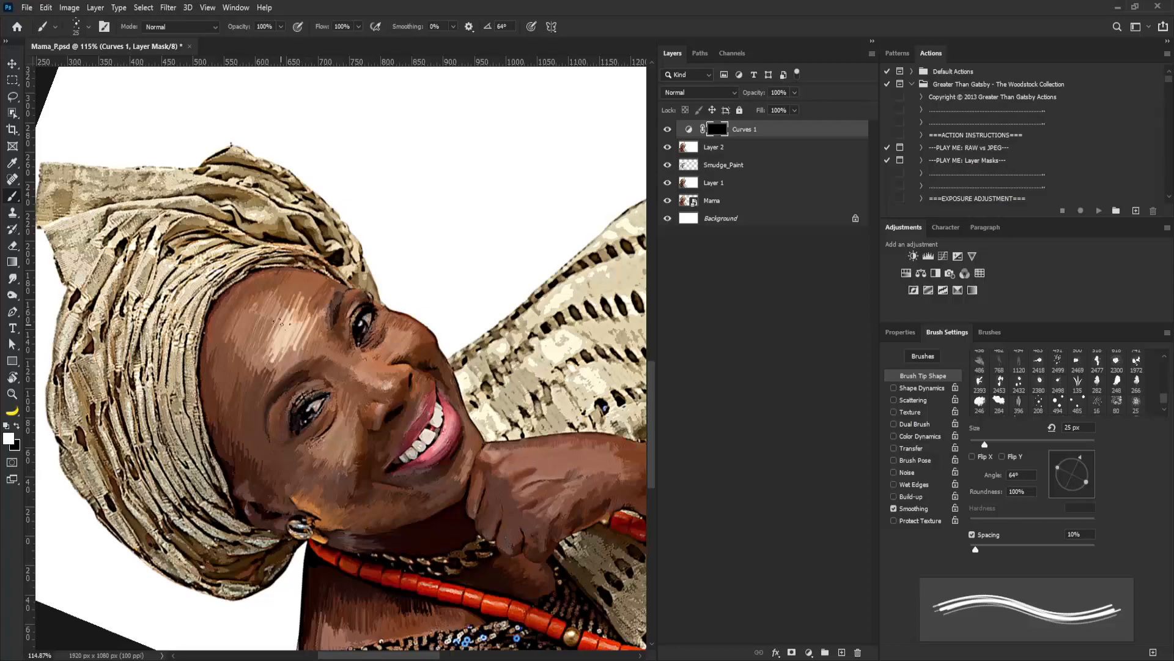
# Step: Paint fine highlight strokes across the forehead on the Curves mask with the brush at 10 px
pyautogui.press('[')
pyautogui.press('[')
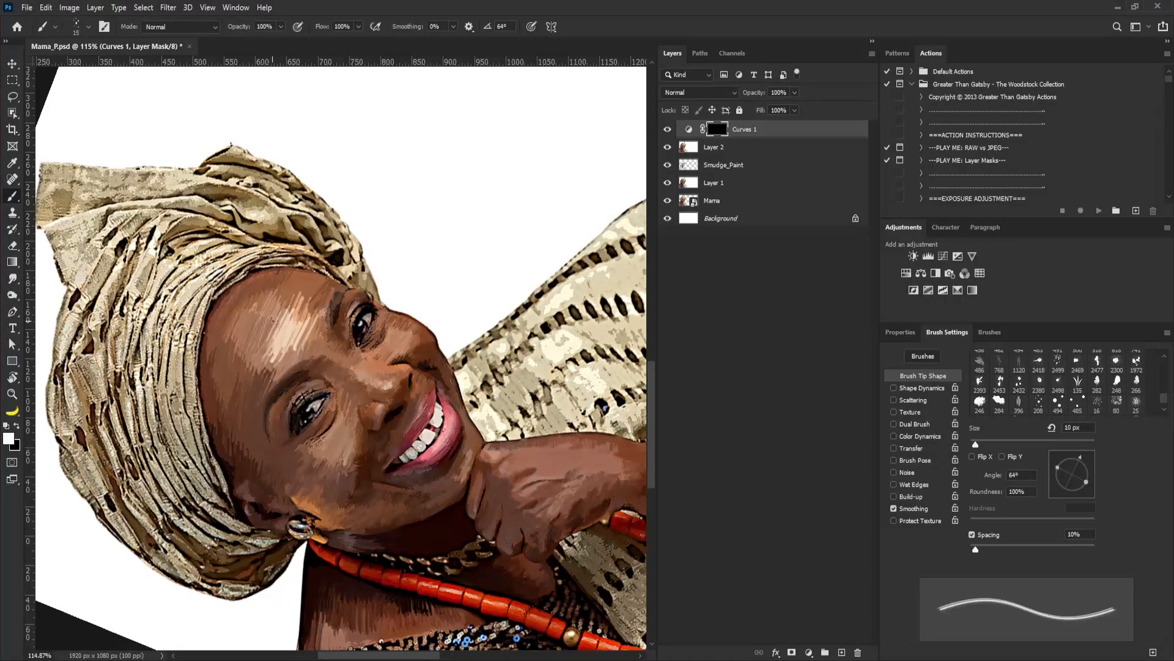
pyautogui.moveTo(264, 340)
pyautogui.mouseDown()
pyautogui.moveTo(276, 310)
pyautogui.moveTo(265, 307)
pyautogui.mouseUp()
pyautogui.moveTo(251, 329)
pyautogui.mouseDown()
pyautogui.moveTo(259, 312)
pyautogui.moveTo(249, 319)
pyautogui.moveTo(257, 355)
pyautogui.mouseUp()
pyautogui.moveTo(264, 333); pyautogui.dragTo(253, 345)
pyautogui.moveTo(292, 295); pyautogui.dragTo(279, 316)
pyautogui.moveTo(290, 300); pyautogui.dragTo(276, 319)
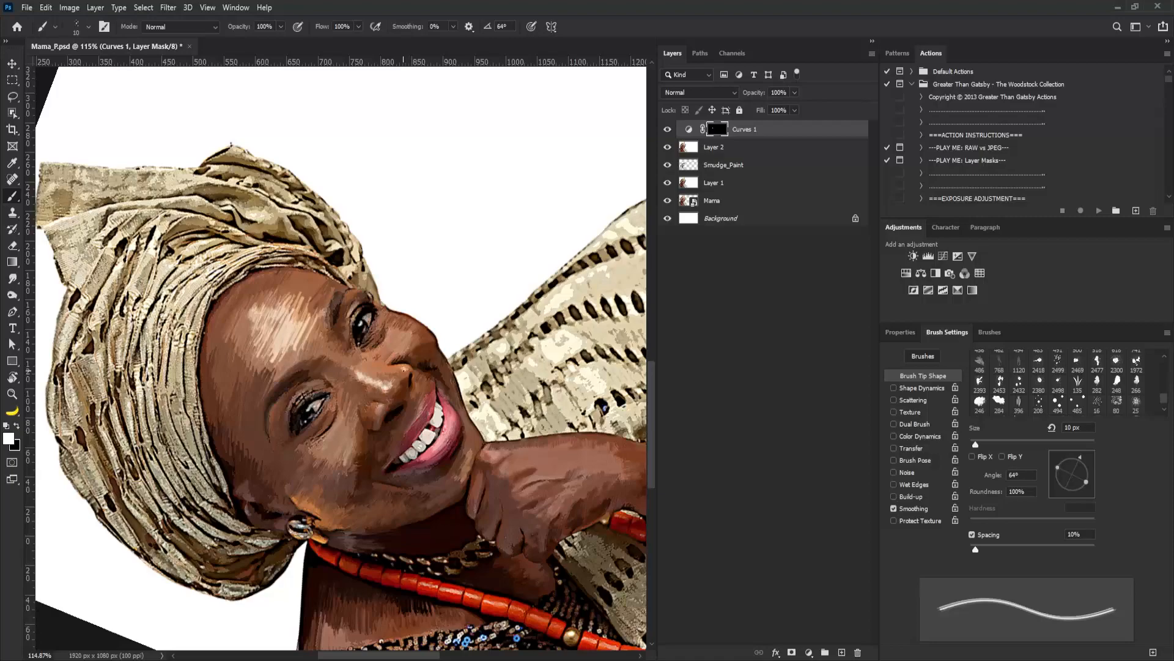
# Step: Paint highlights on the nose, cheek and chin in the Curves mask at 10 px
pyautogui.moveTo(400, 349)
pyautogui.mouseDown()
pyautogui.moveTo(414, 340)
pyautogui.moveTo(386, 352)
pyautogui.mouseUp()
pyautogui.moveTo(348, 444)
pyautogui.mouseDown()
pyautogui.moveTo(336, 455)
pyautogui.moveTo(346, 430)
pyautogui.moveTo(334, 456)
pyautogui.mouseUp()
pyautogui.moveTo(467, 455); pyautogui.dragTo(466, 467)
pyautogui.moveTo(470, 420); pyautogui.dragTo(401, 435)
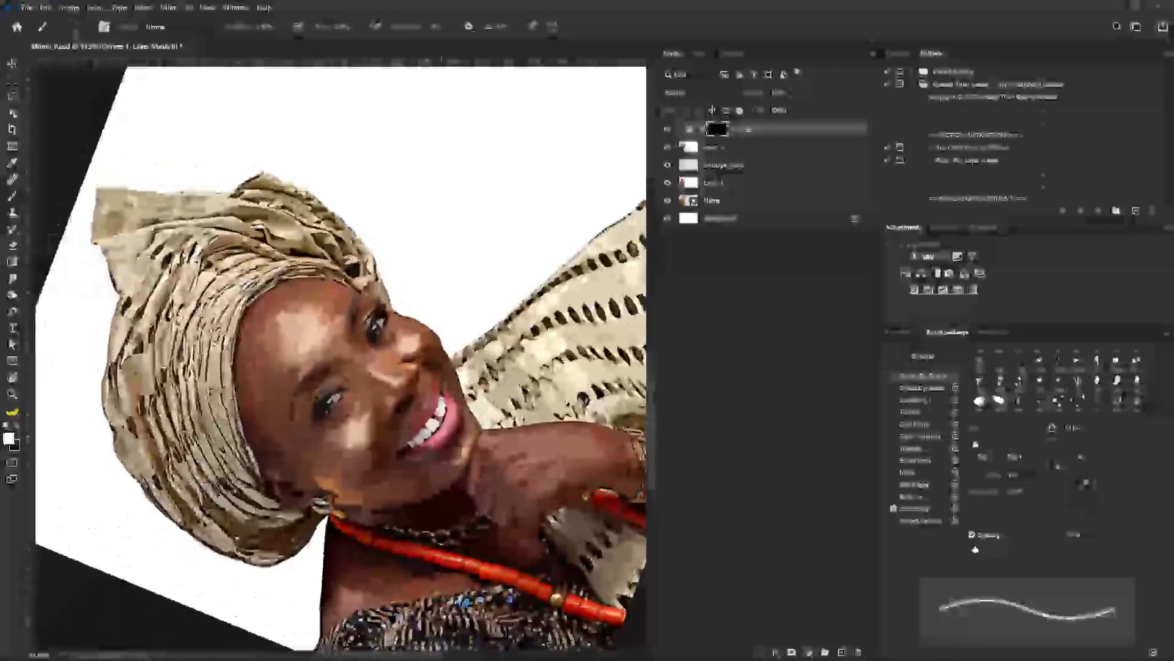
# Step: Reset the canvas rotation to 0°
pyautogui.click(13, 378)
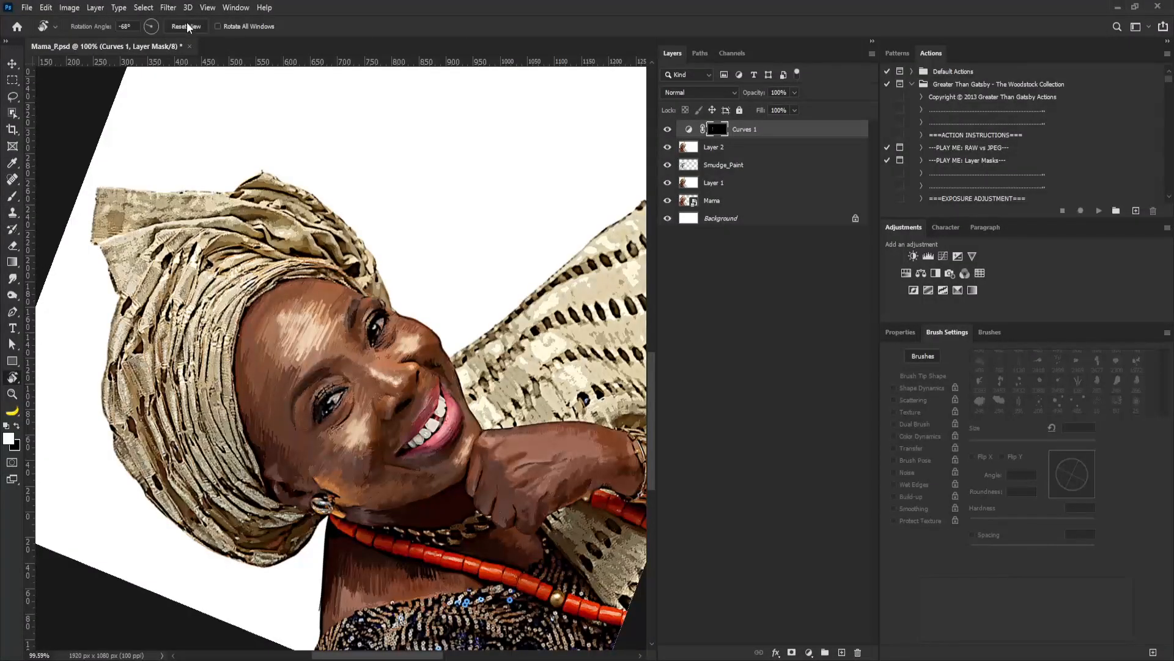
pyautogui.click(126, 26)
pyautogui.write('0')
pyautogui.press('Return')
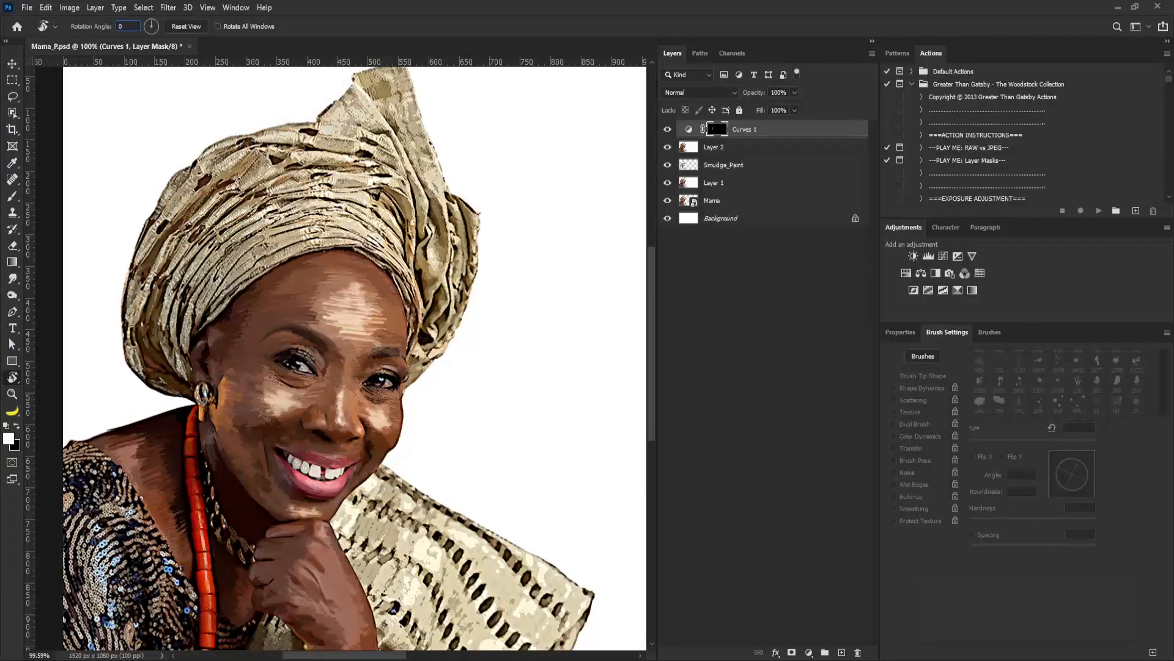
# Step: Stamp all visible layers into a new layer above the Curves adjustment and name it oil_paint
pyautogui.click(689, 129)
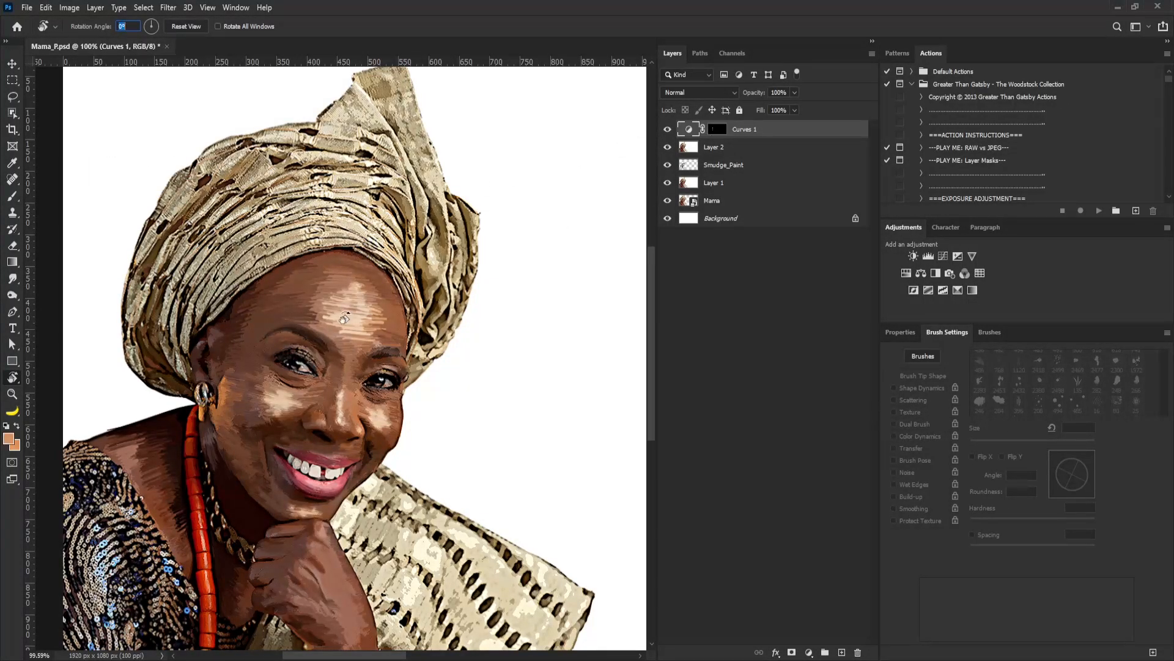
pyautogui.write('v')
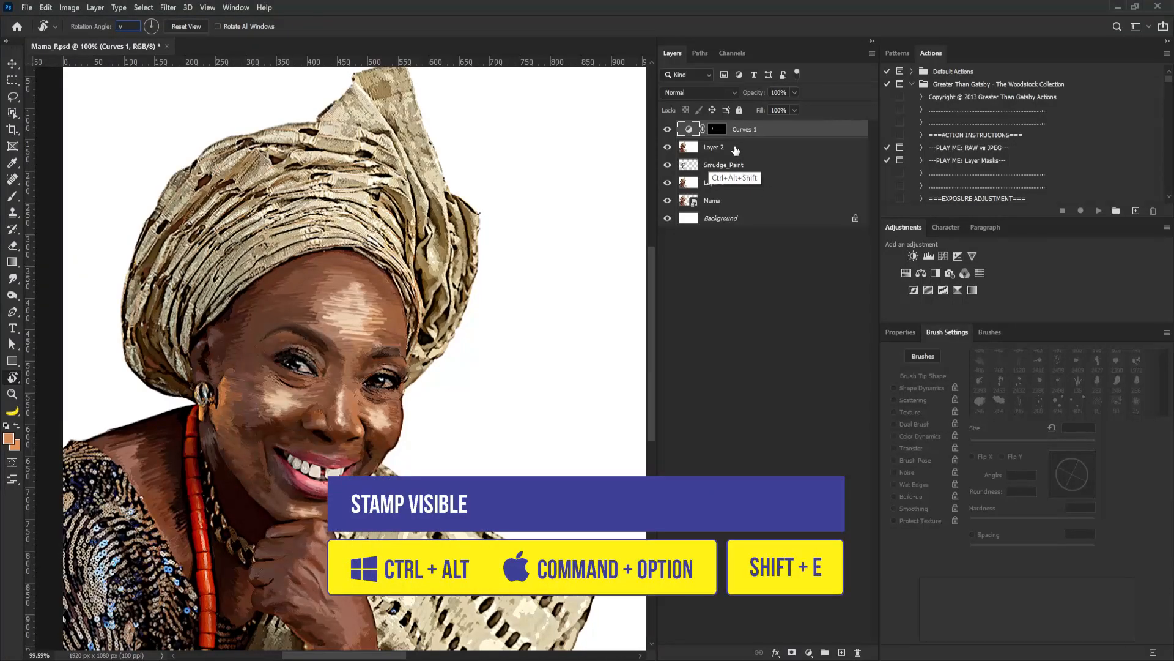
pyautogui.hotkey('ctrl', 'alt', 'shift', 'e')
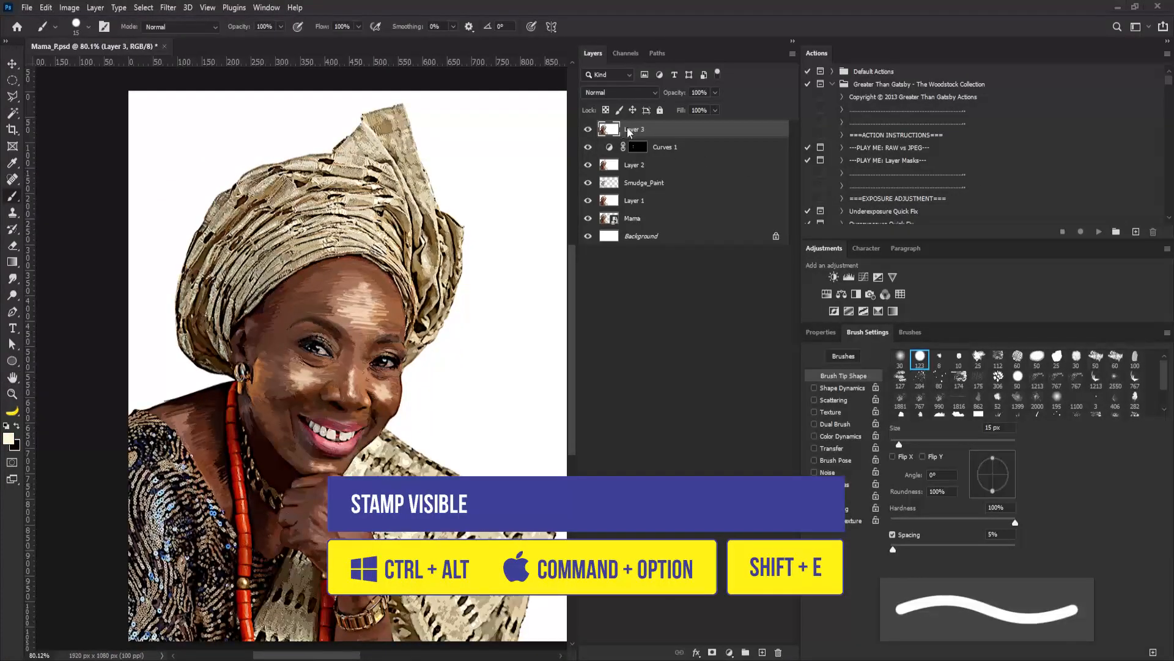
pyautogui.doubleClick(630, 129)
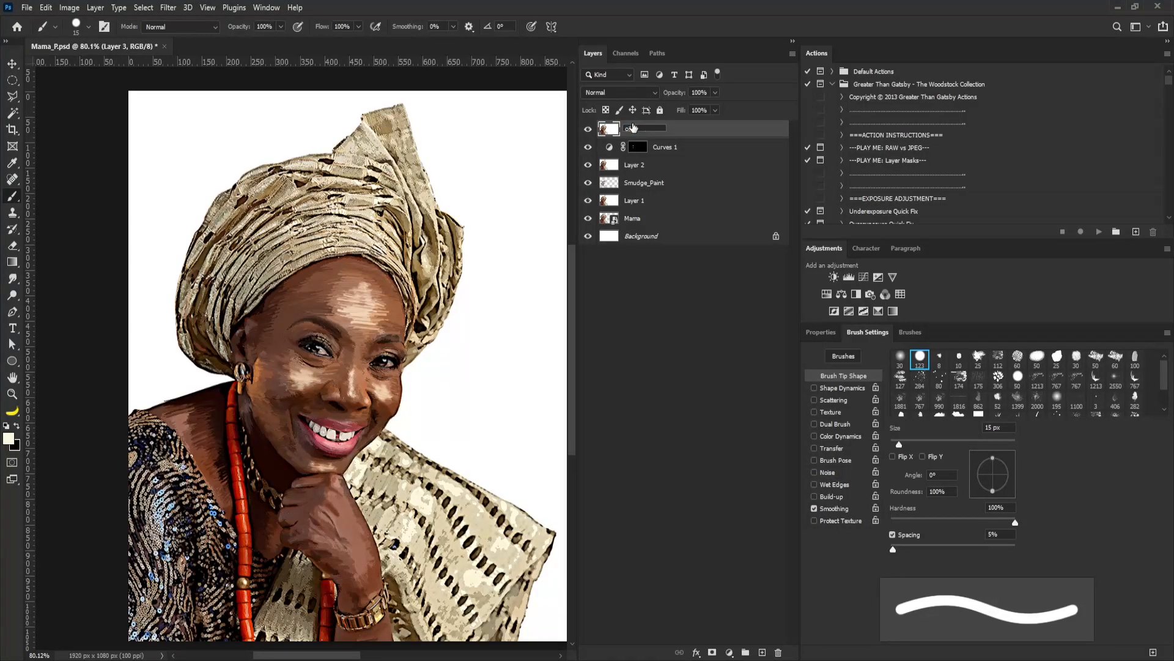
pyautogui.write('oil_paint')
pyautogui.press('Return')
# Step: Apply the Oil Paint filter to the oil_paint layer with Stylization 2.7 and Cleanliness 3.2
pyautogui.click(177, 7)
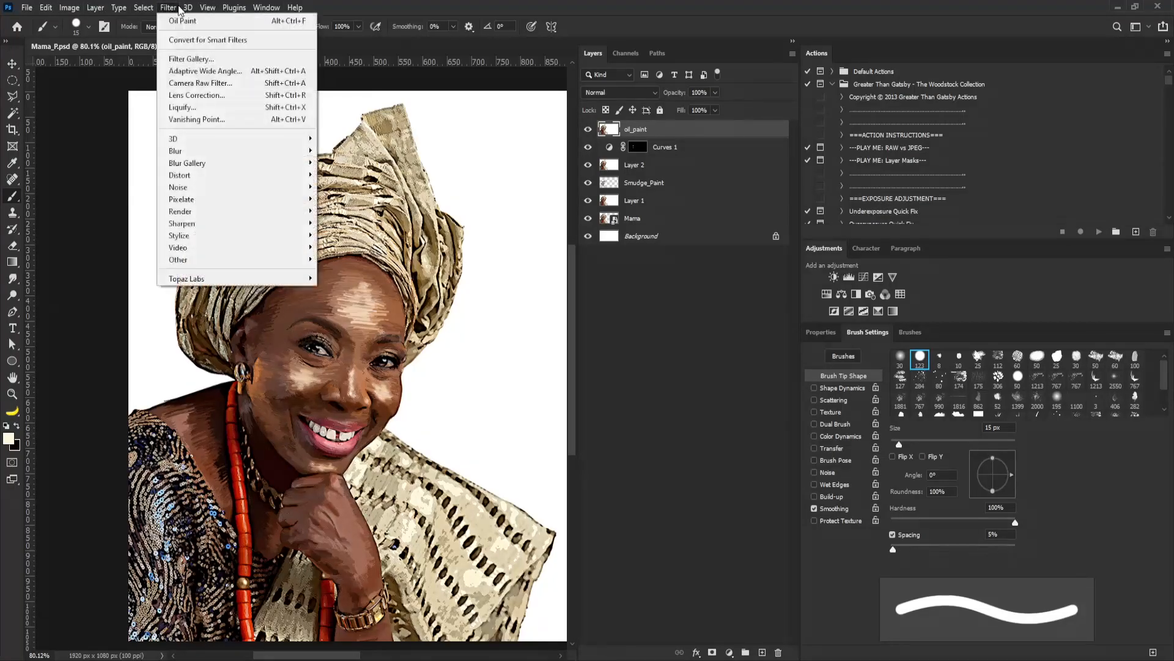
pyautogui.moveTo(220, 240)
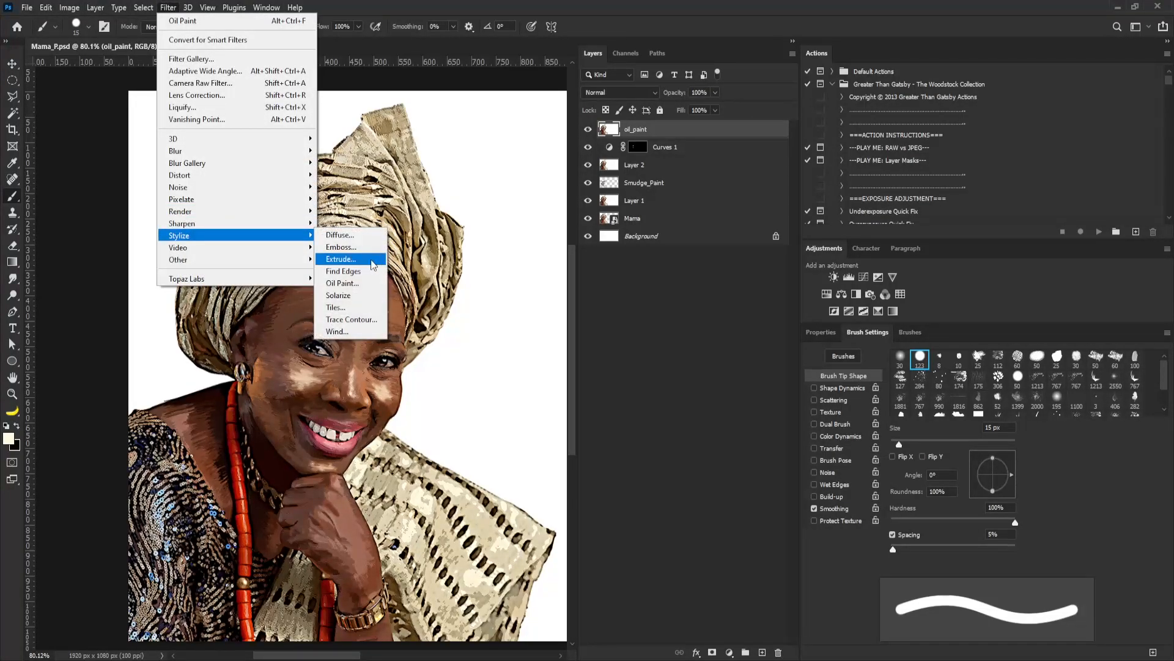
pyautogui.click(364, 290)
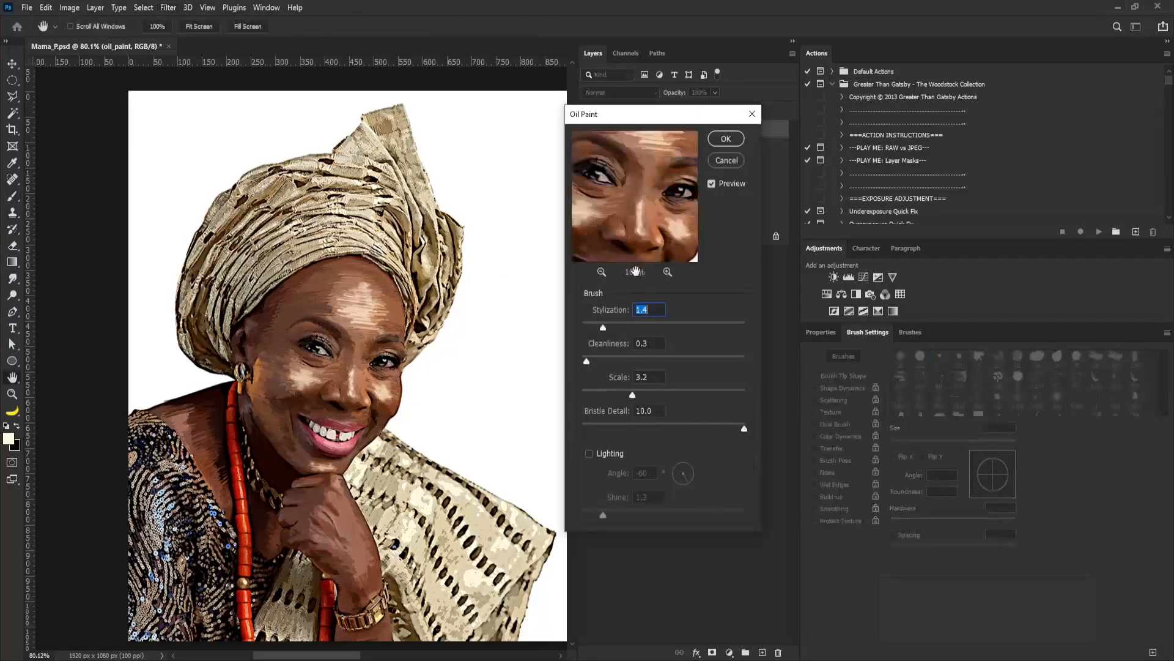
pyautogui.moveTo(602, 327); pyautogui.dragTo(636, 366)
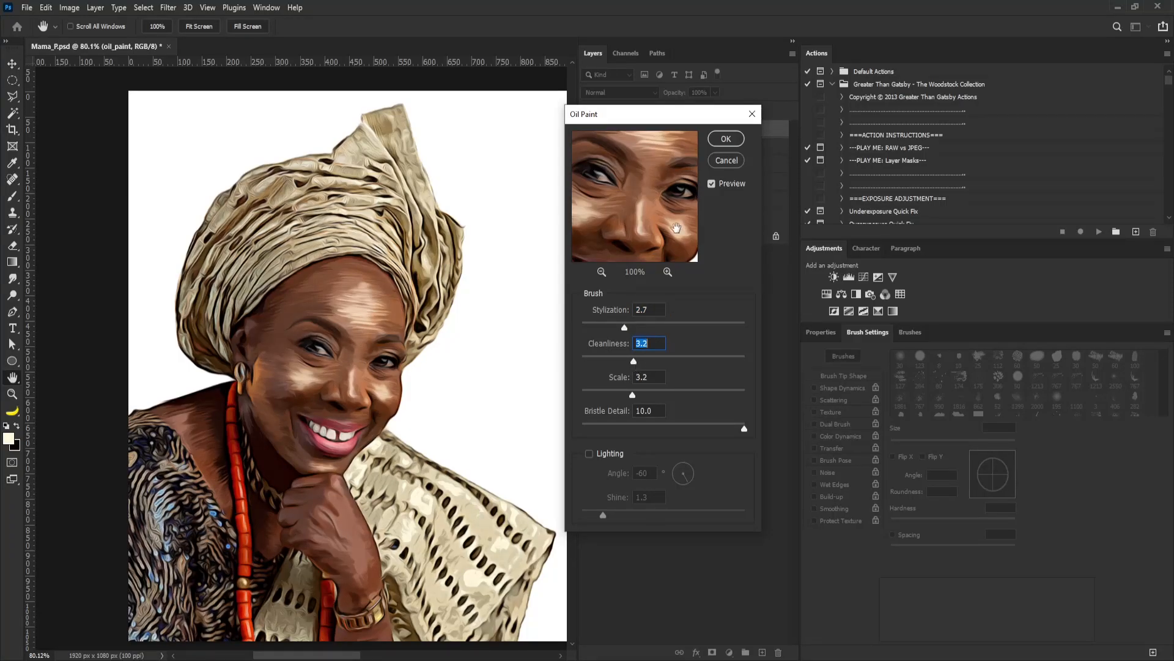
pyautogui.click(729, 141)
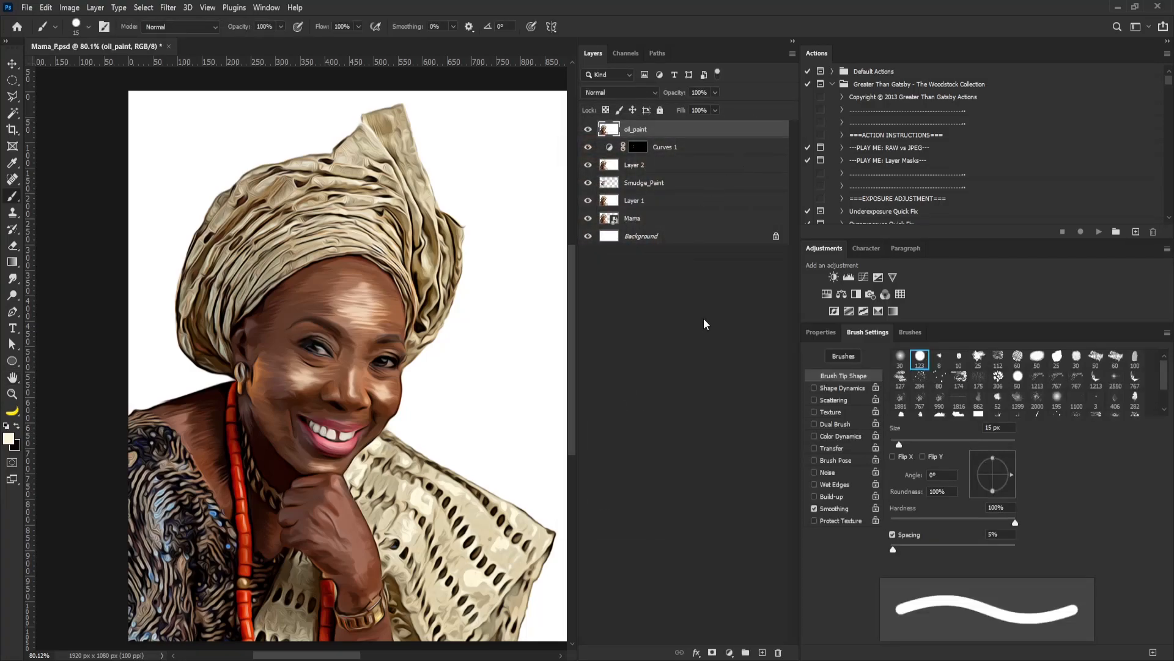
# Step: With oil_paint hidden, stamp the visible layers above Curves 1, show oil_paint again and name the stamped layer Eyes_oil
pyautogui.click(587, 129)
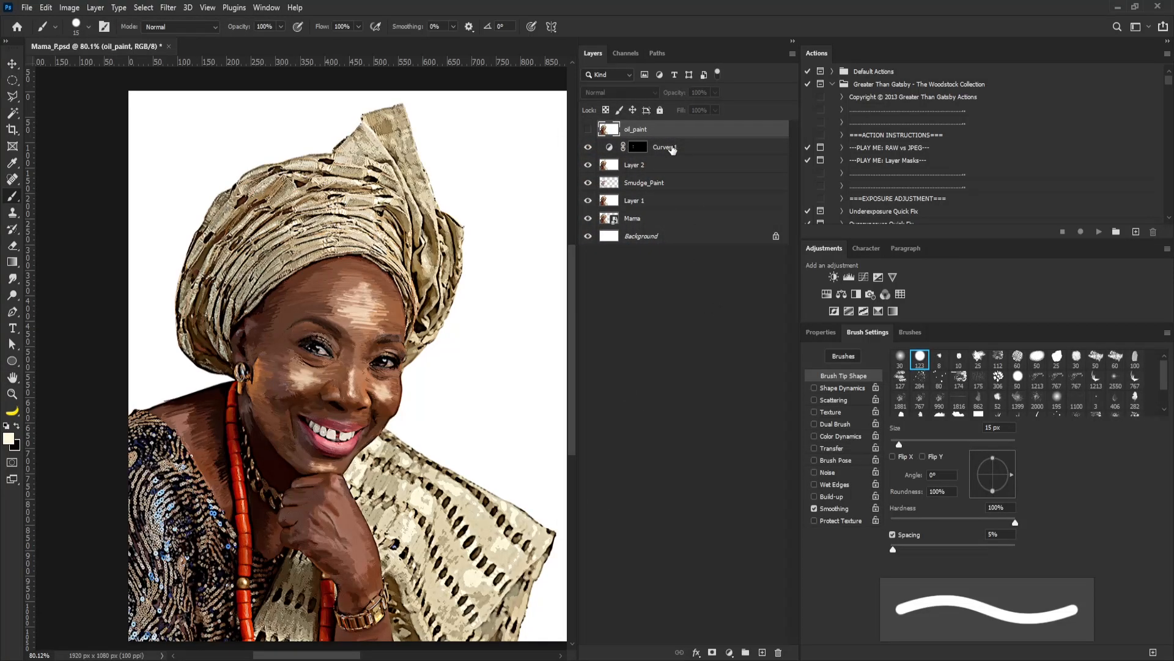
pyautogui.click(669, 149)
pyautogui.hotkey('ctrl', 'alt', 'shift', 'e')
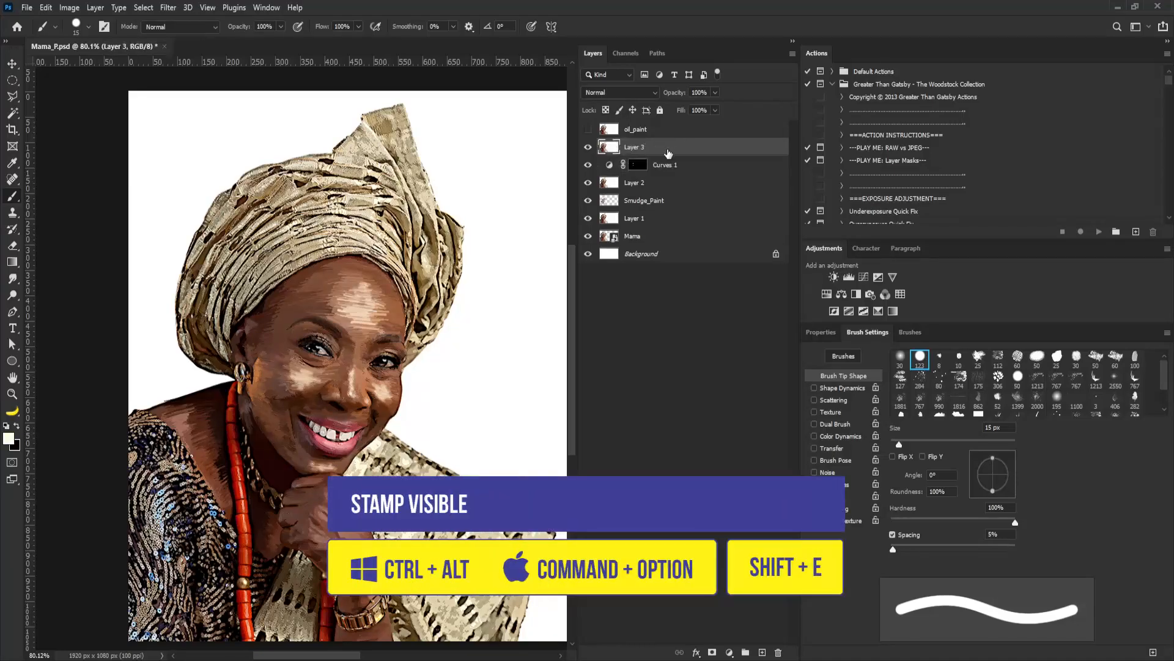
pyautogui.click(587, 130)
pyautogui.click(636, 129)
pyautogui.doubleClick(636, 147)
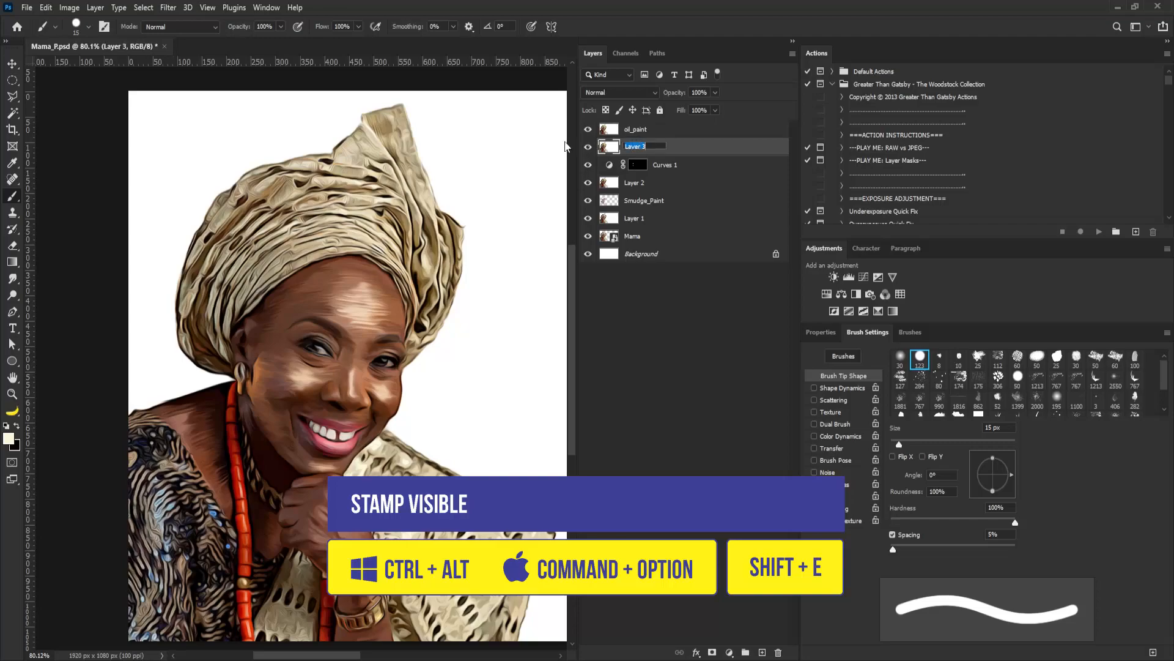
pyautogui.write('Eyes_oil')
# Step: Add a white layer mask to oil_paint and set up a hard round brush with black as the foreground colour
pyautogui.click(653, 131)
pyautogui.click(713, 651)
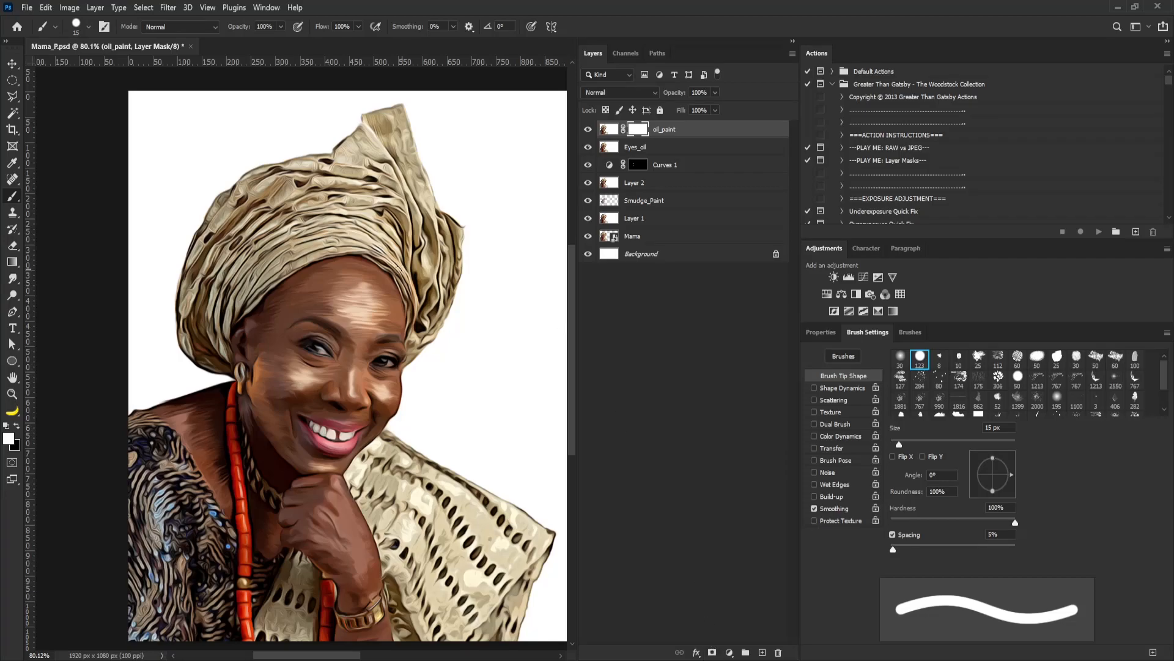
pyautogui.scroll(5, 296, 332)
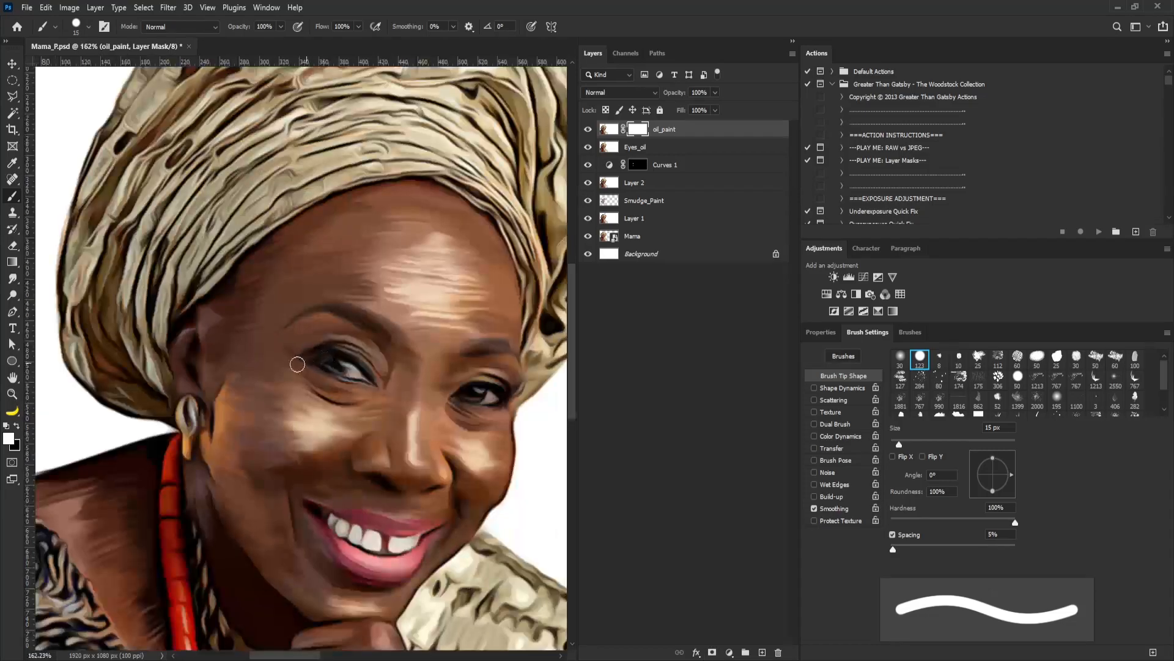
pyautogui.press(']')
pyautogui.press(']')
pyautogui.press(']')
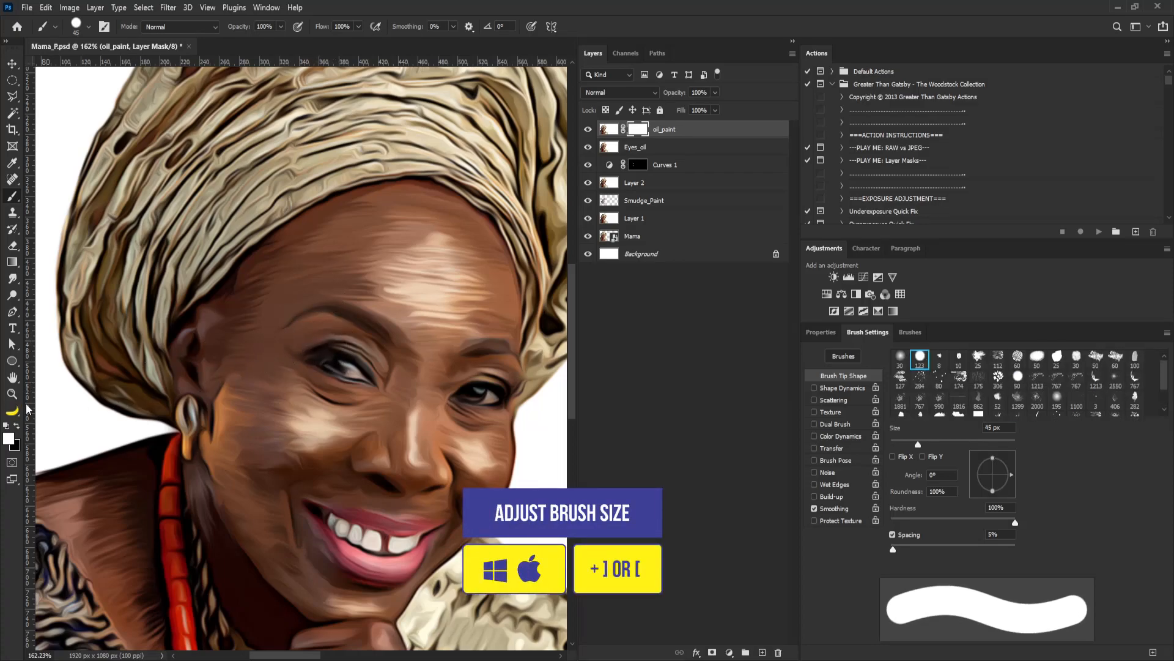
pyautogui.click(17, 424)
pyautogui.click(920, 360)
# Step: Paint black on the oil_paint mask over both eyes and eyebrows, with the brush at about 30 to 35 px
pyautogui.press('[')
pyautogui.press('[')
pyautogui.press('[')
pyautogui.press('[')
pyautogui.press('[')
pyautogui.press('[')
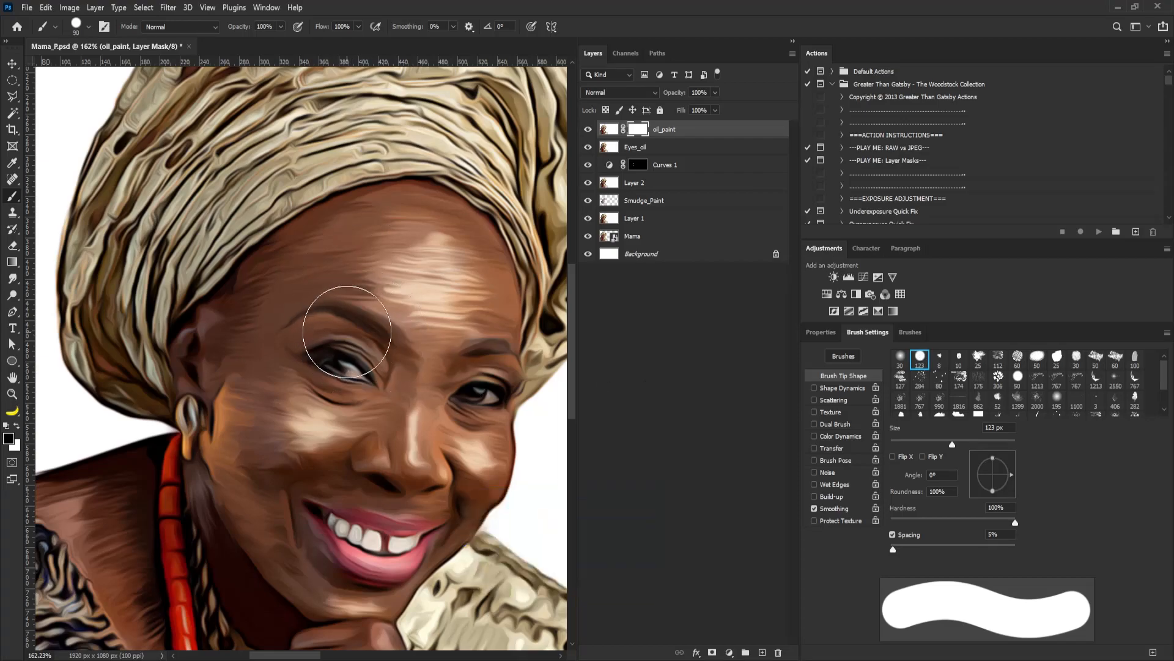
pyautogui.moveTo(310, 335)
pyautogui.mouseDown()
pyautogui.moveTo(361, 367)
pyautogui.moveTo(339, 377)
pyautogui.mouseUp()
pyautogui.press('[')
pyautogui.press('[')
pyautogui.press('[')
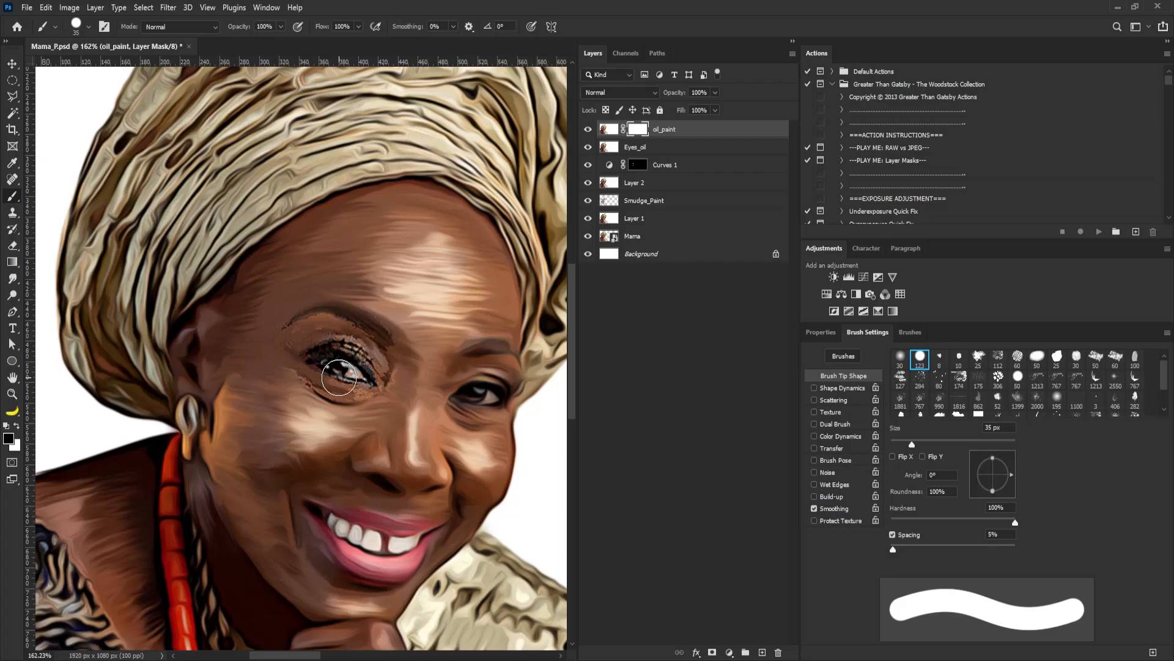
pyautogui.moveTo(452, 399)
pyautogui.mouseDown()
pyautogui.moveTo(524, 374)
pyautogui.moveTo(517, 366)
pyautogui.mouseUp()
pyautogui.press('[')
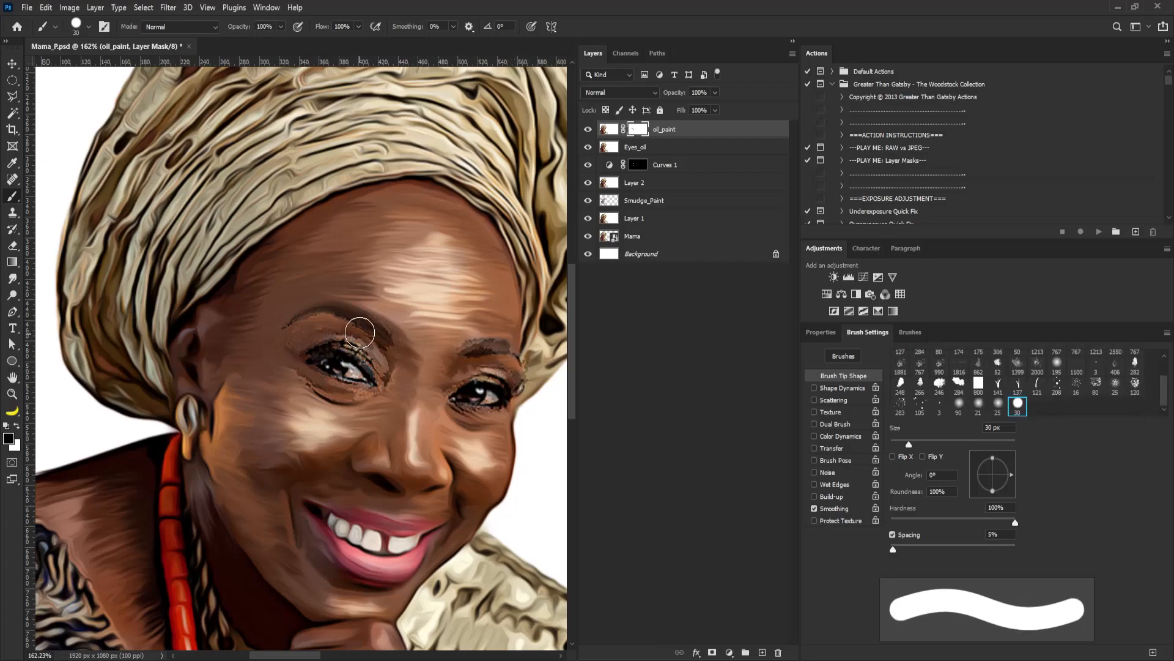
# Step: Paint black on the oil_paint mask over the lips and teeth, with the brush between 8 and 15 px
pyautogui.press('[')
pyautogui.press('[')
pyautogui.press('[')
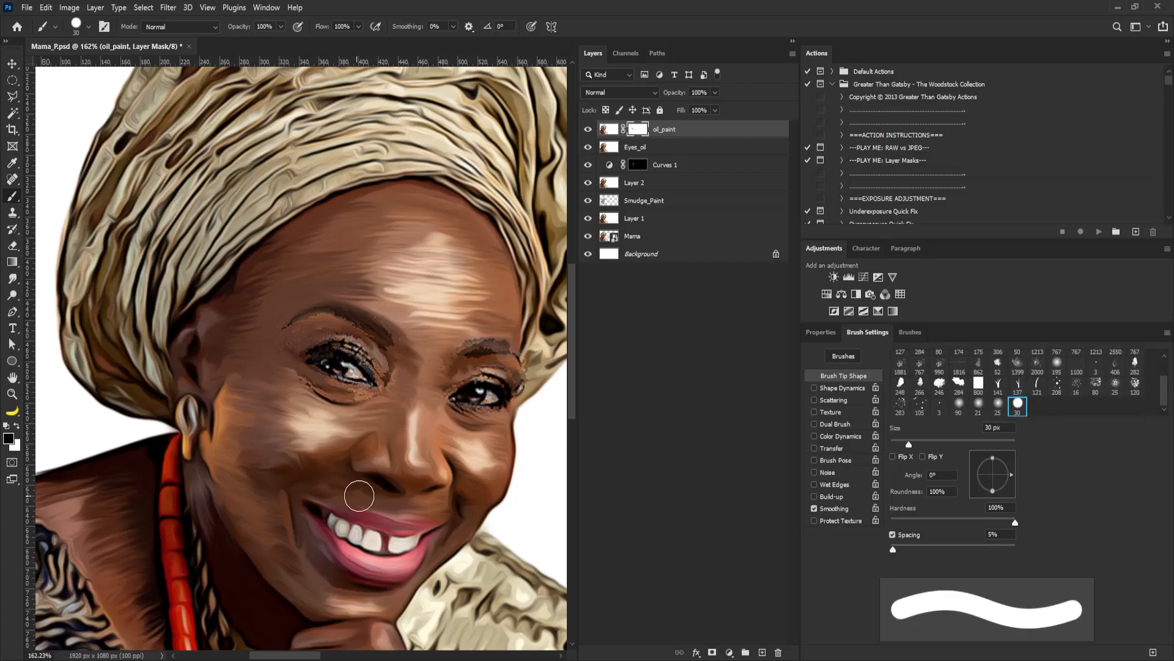
pyautogui.press(']')
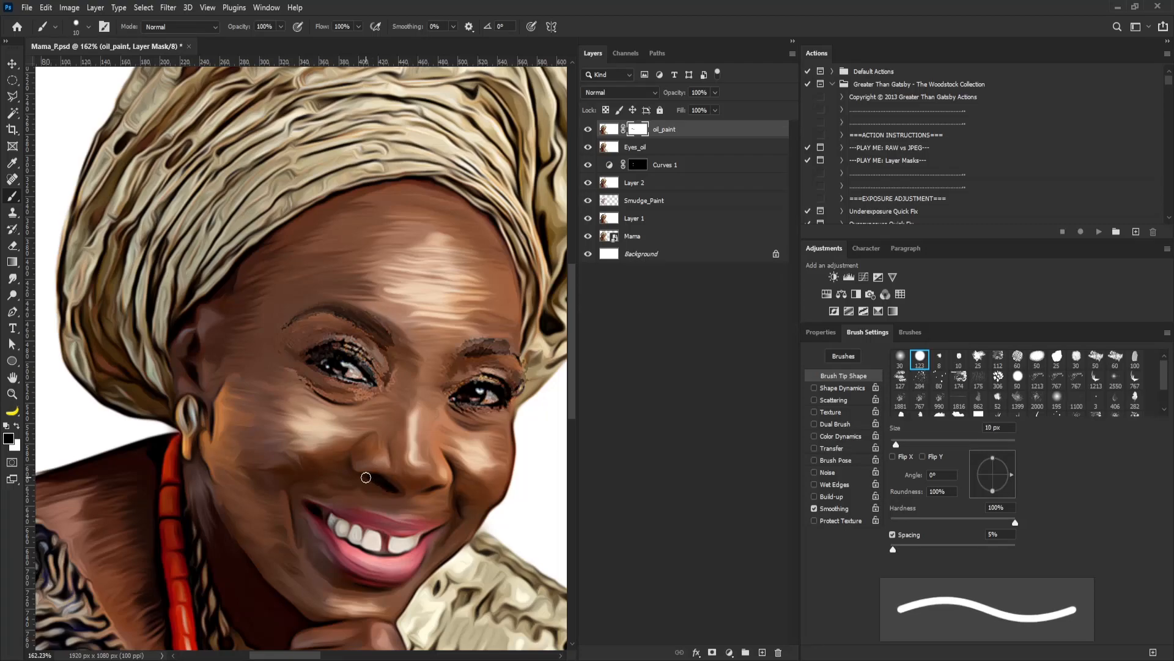
pyautogui.press(']')
pyautogui.press('[')
pyautogui.press(']')
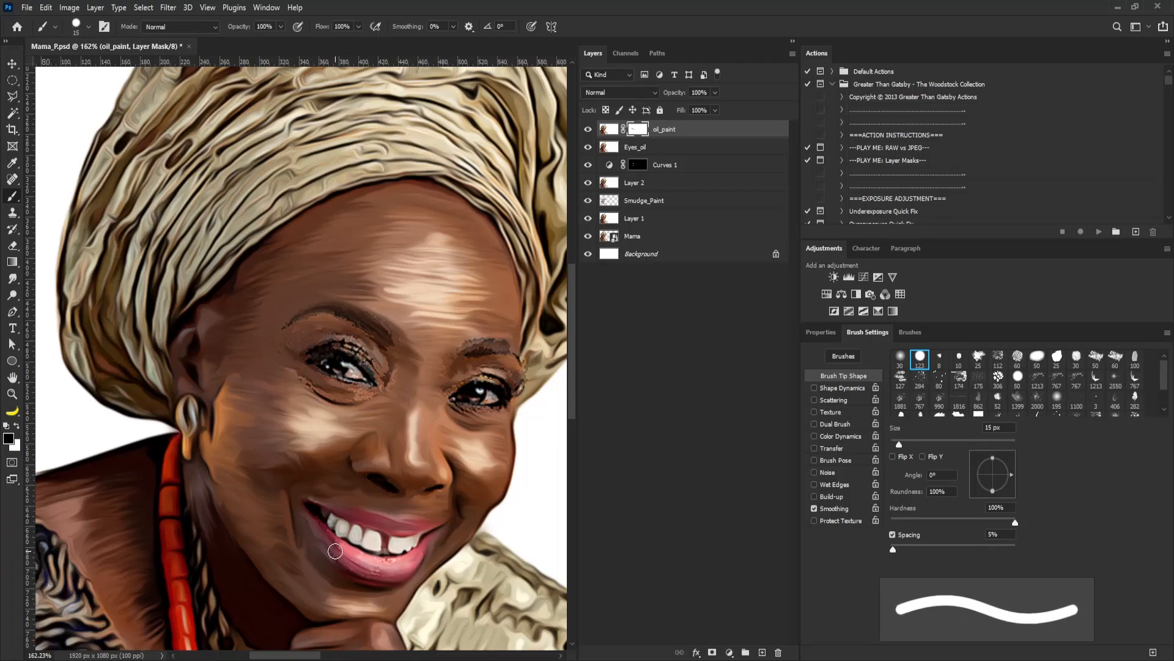
pyautogui.press('[')
pyautogui.press('[')
pyautogui.press('[')
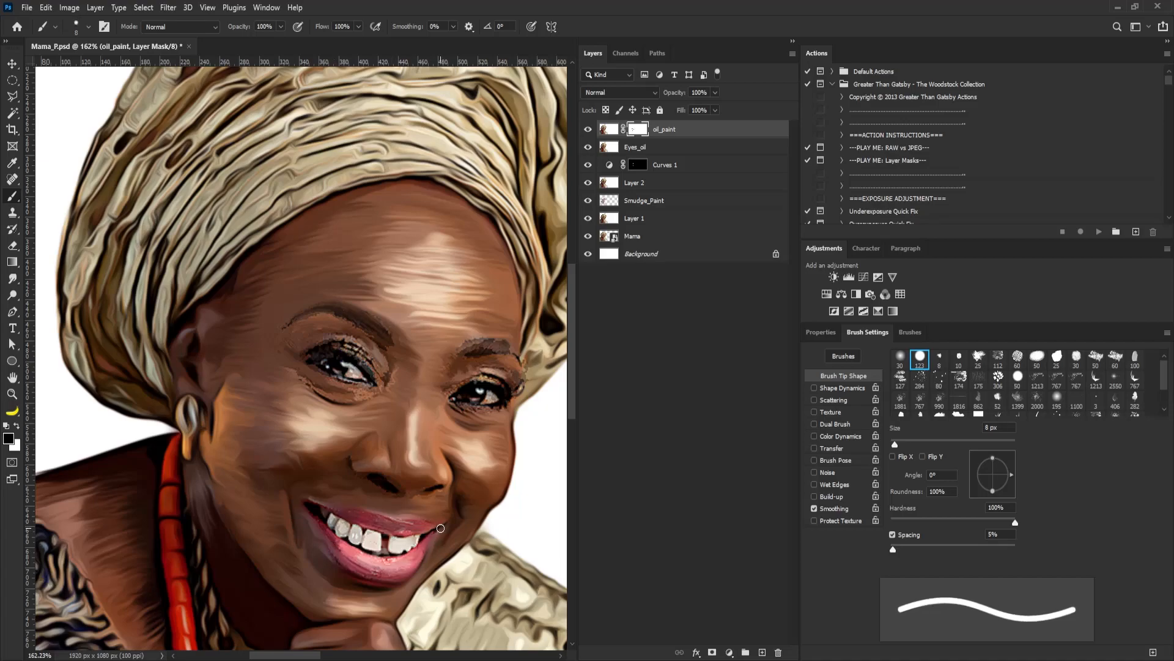
# Step: Apply the Oil Paint filter to the Eyes_oil layer with Stylization 0.8 and Cleanliness 1.5
pyautogui.hotkey('ctrl', 'space')
pyautogui.moveTo(411, 233); pyautogui.dragTo(340, 301)
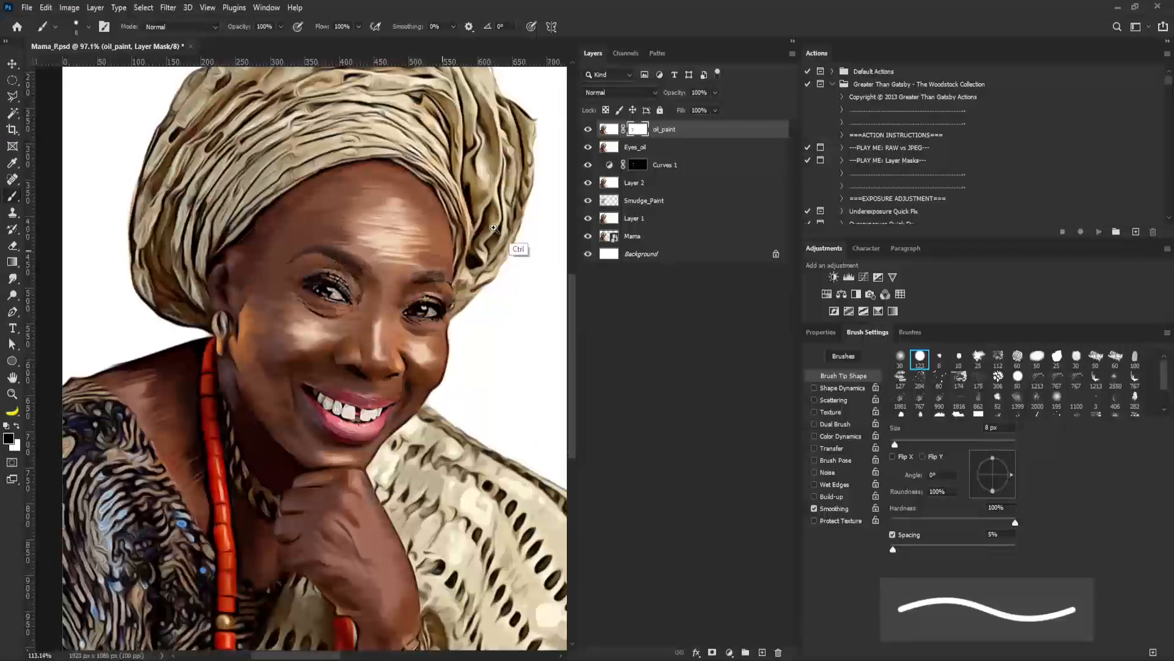
pyautogui.hotkey('ctrl', '2')
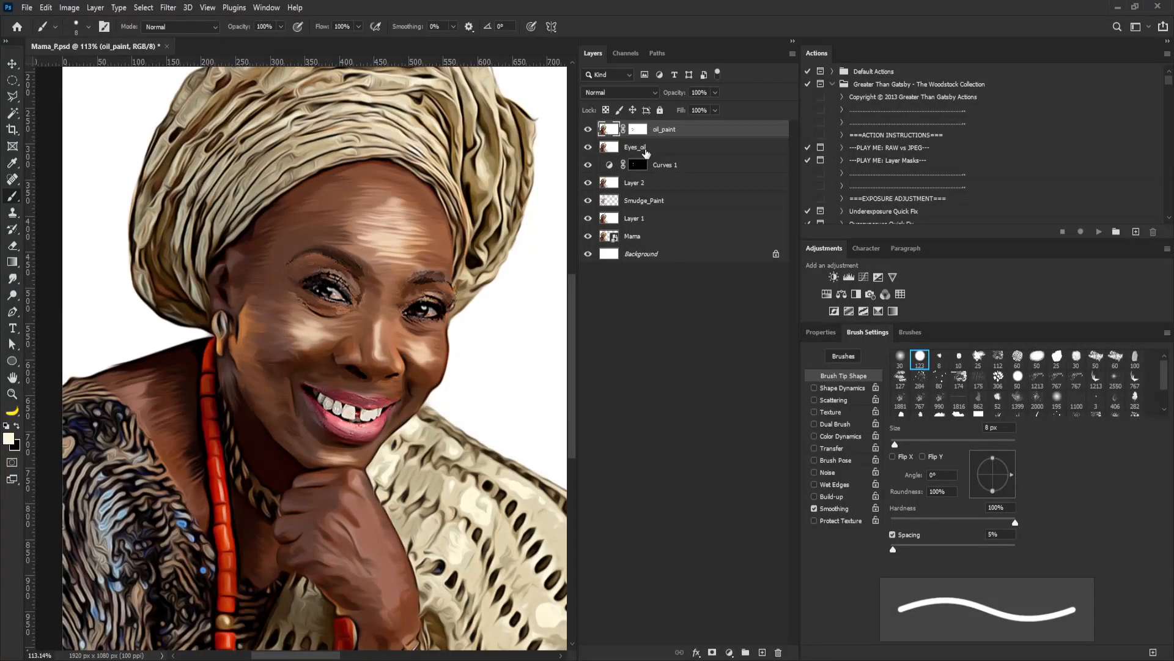
pyautogui.click(644, 154)
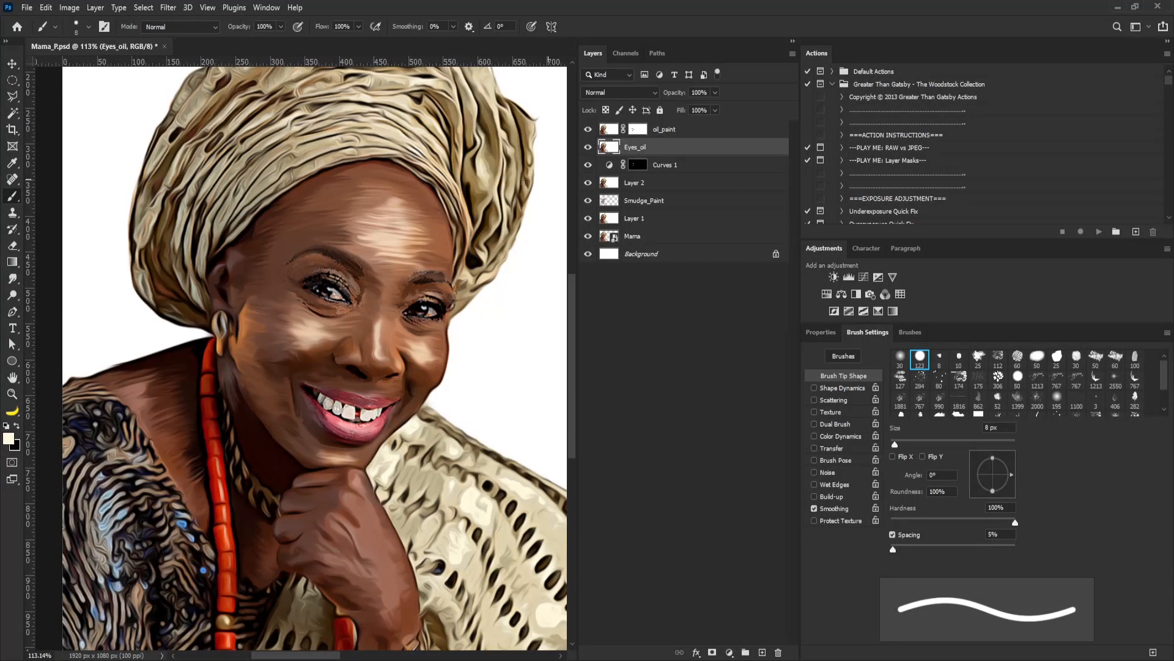
pyautogui.click(168, 7)
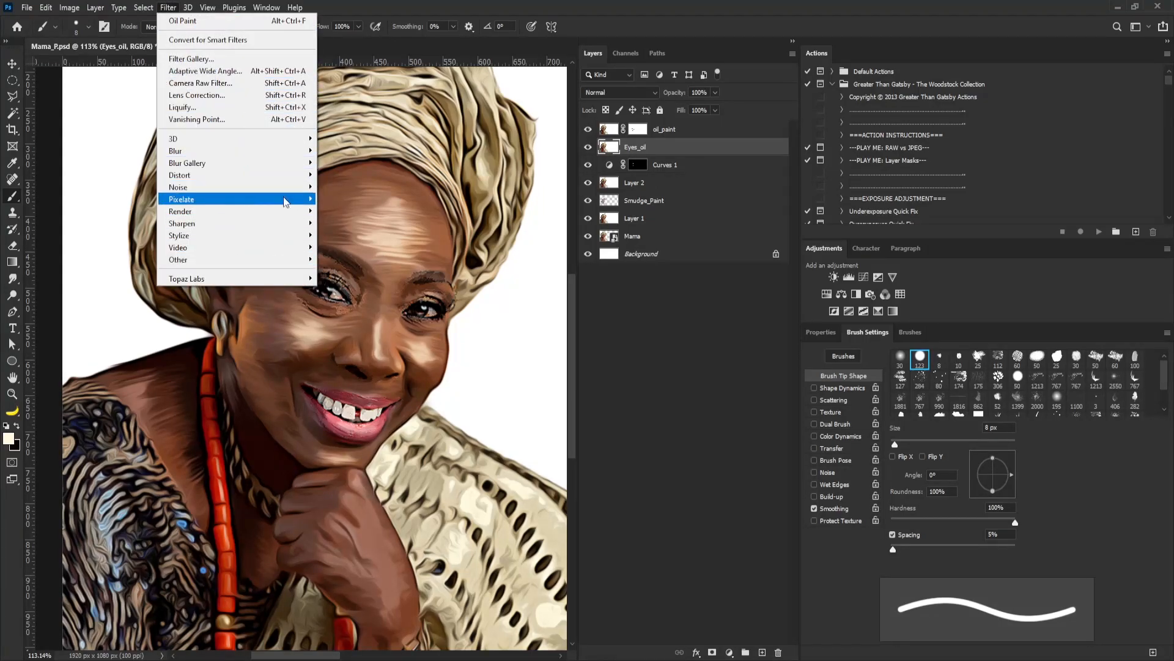
pyautogui.moveTo(281, 234)
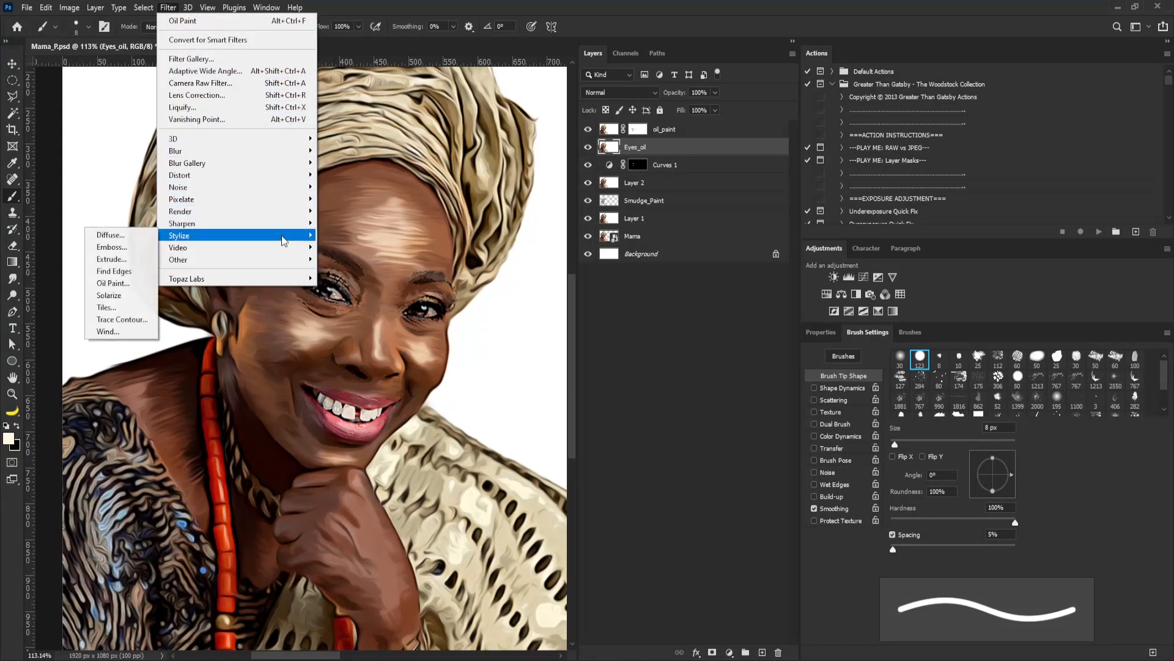
pyautogui.click(124, 284)
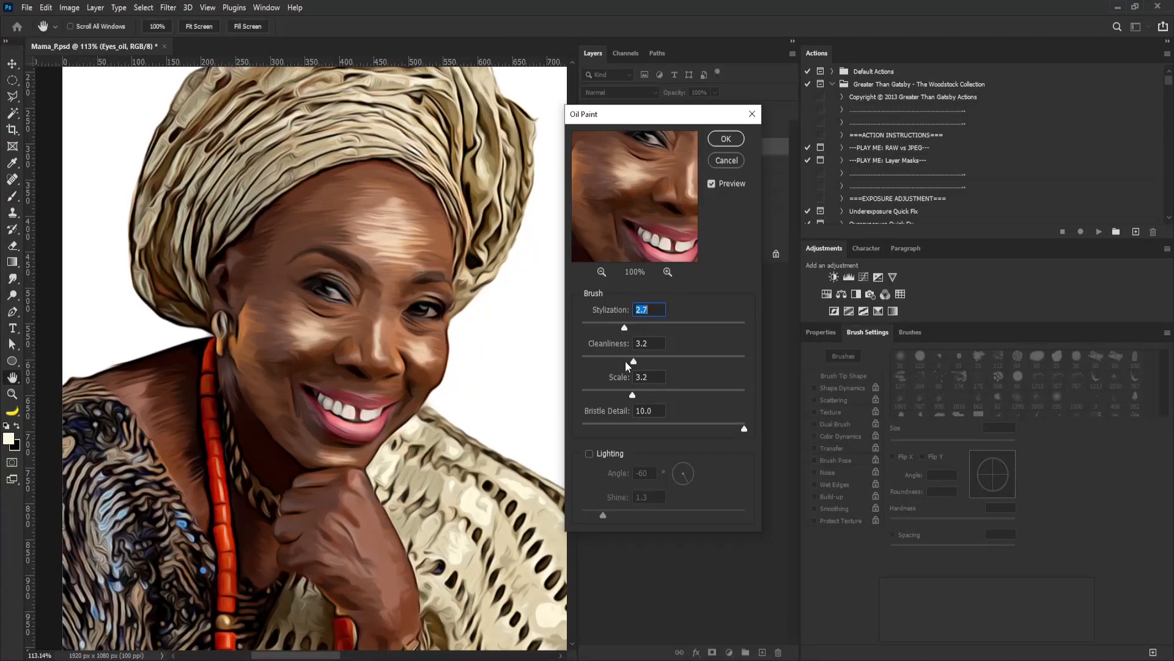
pyautogui.click(595, 361)
pyautogui.moveTo(592, 328); pyautogui.dragTo(593, 328)
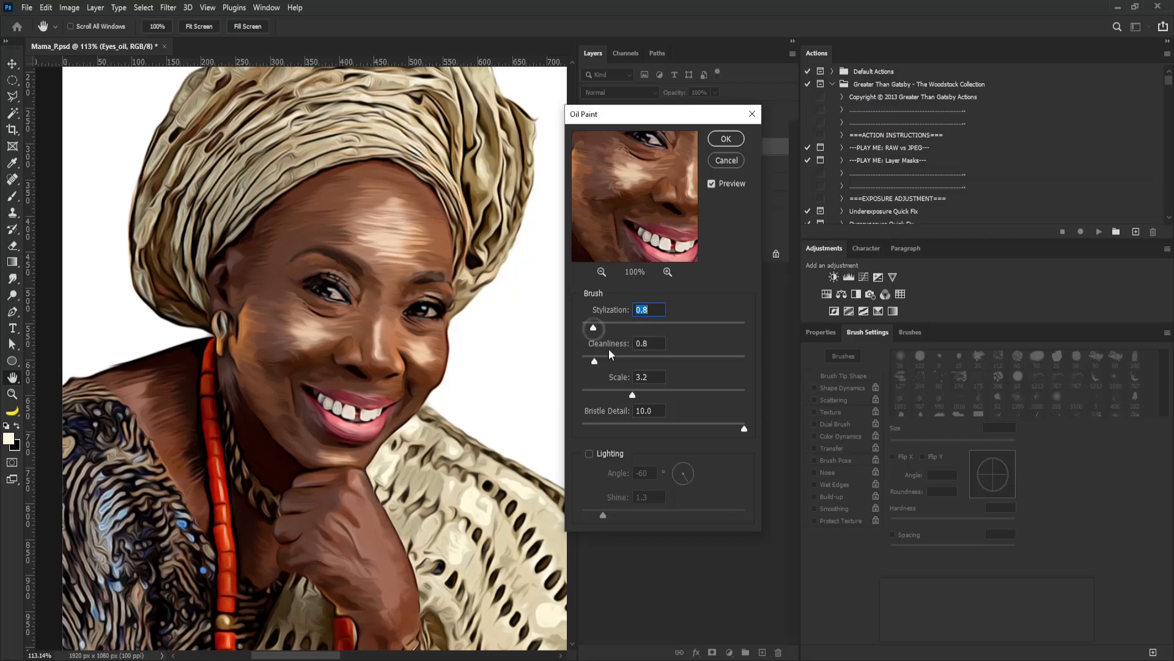
pyautogui.moveTo(593, 359); pyautogui.dragTo(604, 359)
pyautogui.click(724, 141)
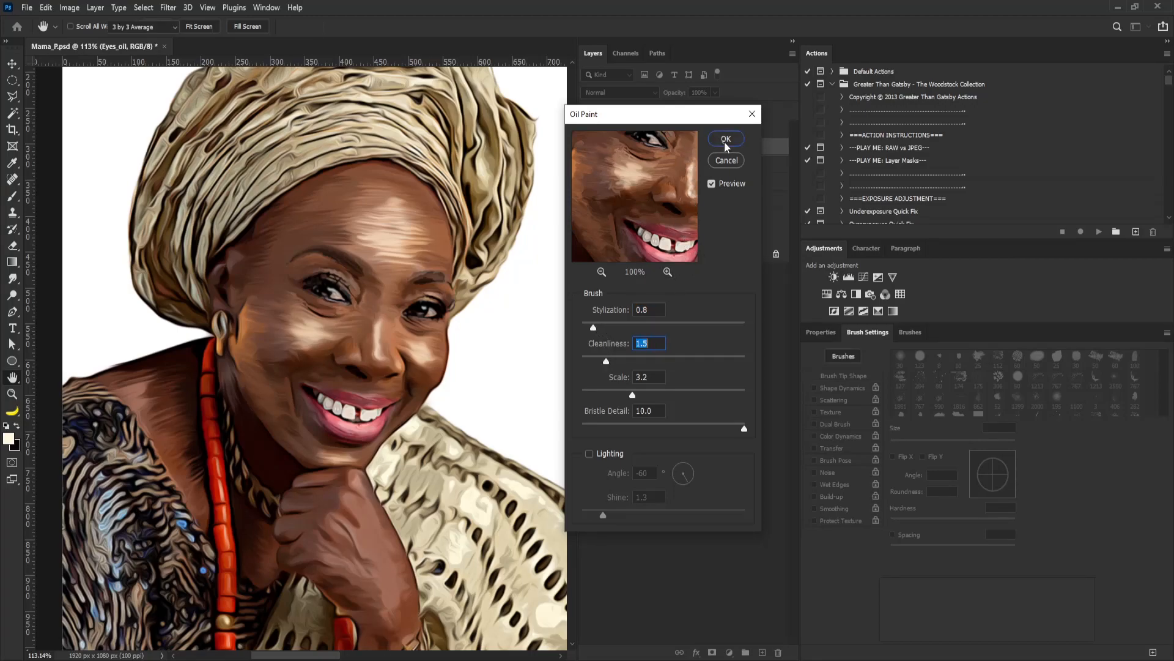
# Step: Add a Curves adjustment above oil_paint that darkens input 158 to output 120, and invert its mask to black
pyautogui.moveTo(468, 265)
pyautogui.mouseDown()
pyautogui.moveTo(420, 309)
pyautogui.moveTo(466, 321)
pyautogui.moveTo(429, 330)
pyautogui.moveTo(438, 322)
pyautogui.mouseUp()
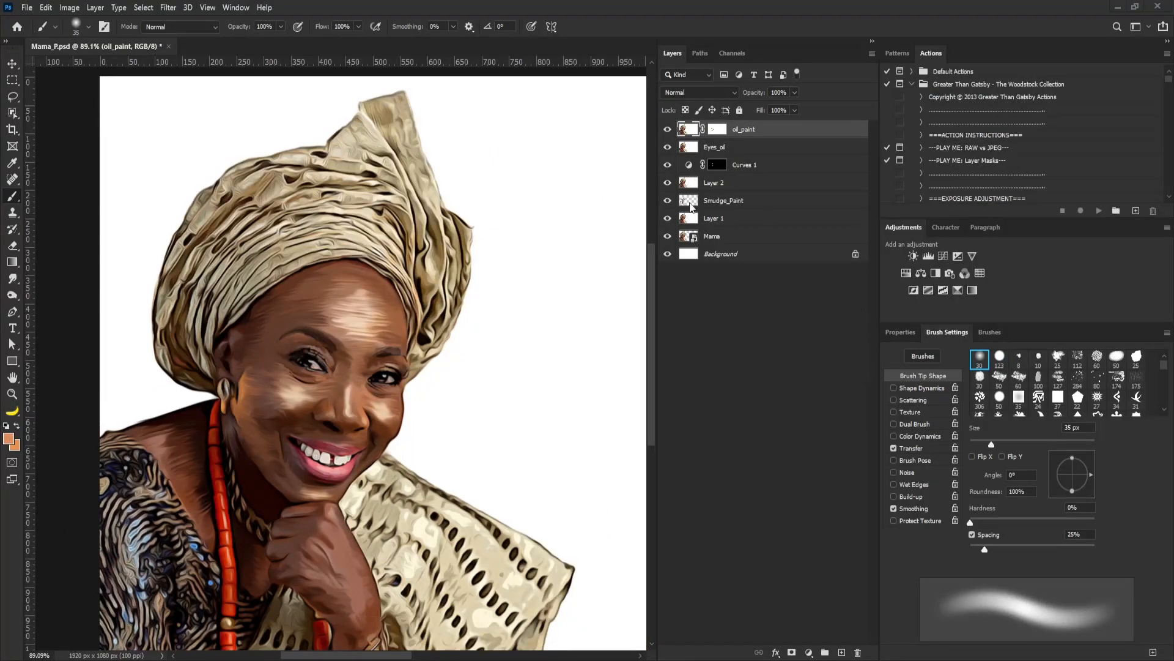
pyautogui.click(948, 254)
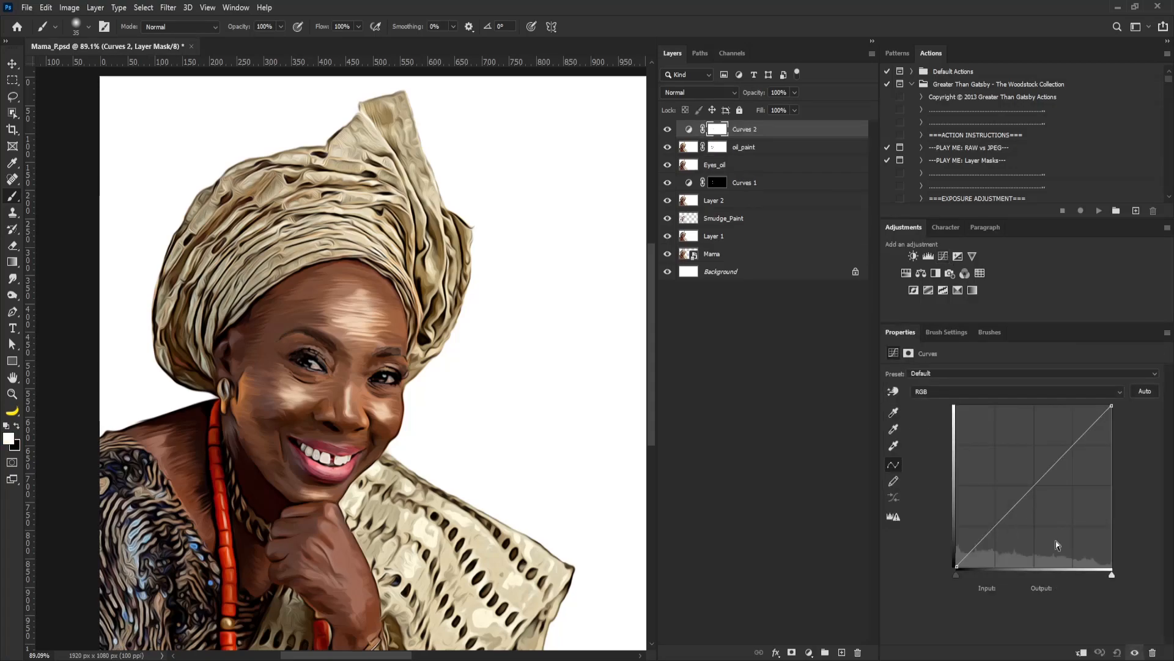
pyautogui.moveTo(1048, 472); pyautogui.dragTo(1048, 487)
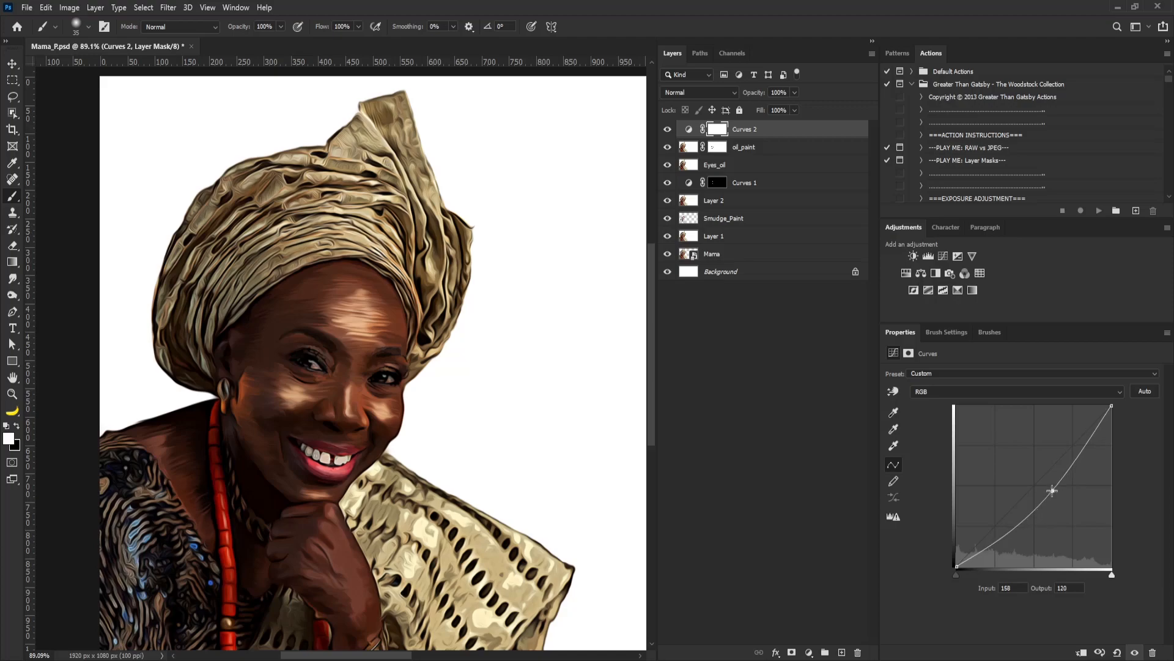
pyautogui.click(715, 129)
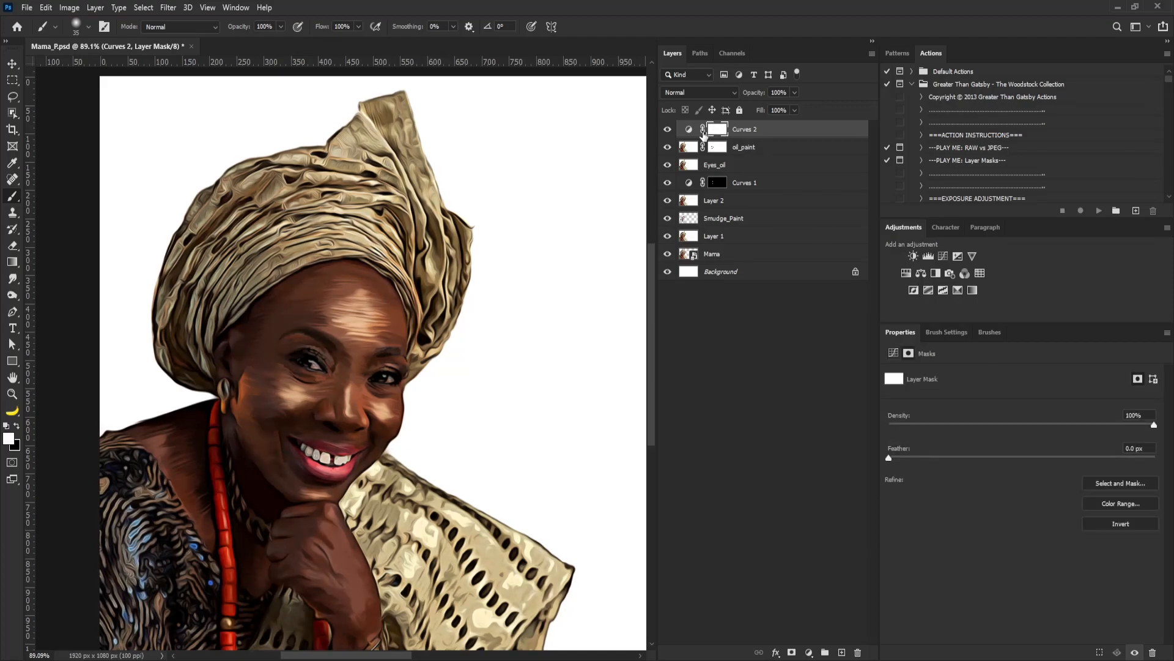
pyautogui.hotkey('ctrl', 'i')
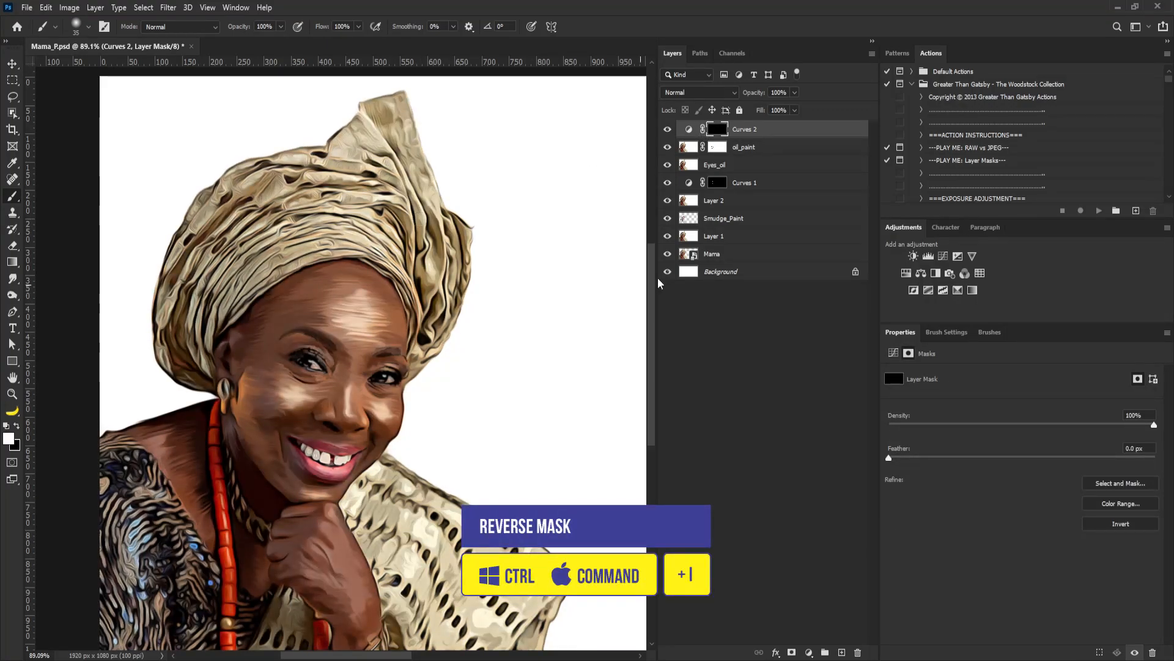
# Step: Set up a soft round 30 px brush with Transfer on and its opacity controlled by Pen Pressure
pyautogui.click(949, 332)
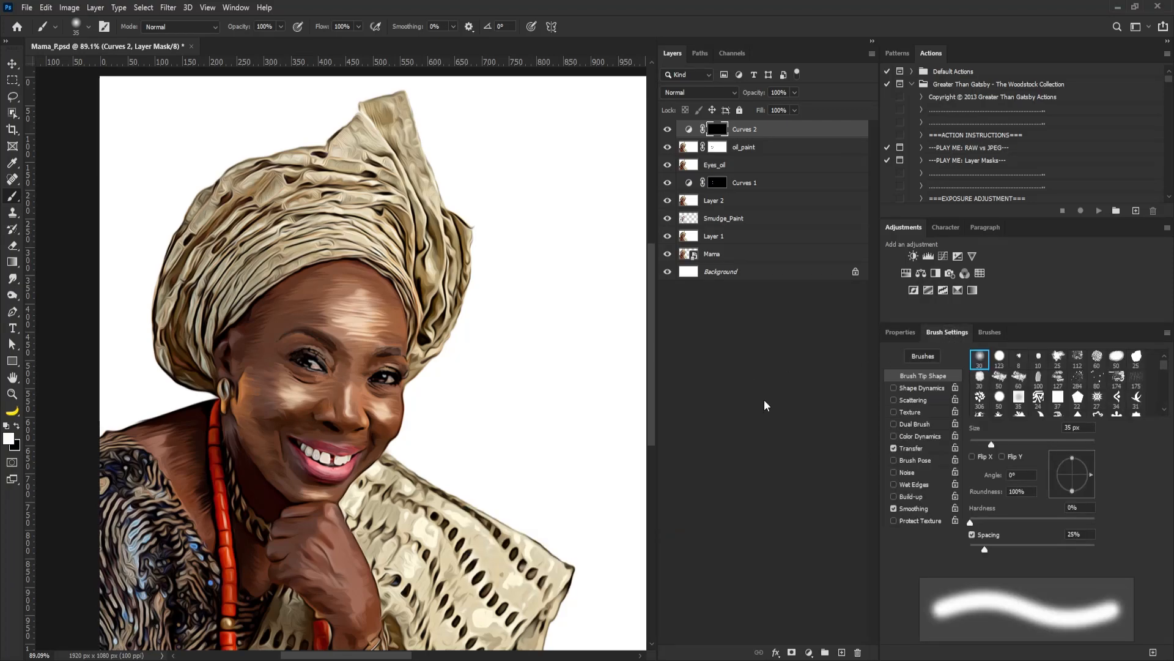
pyautogui.click(980, 358)
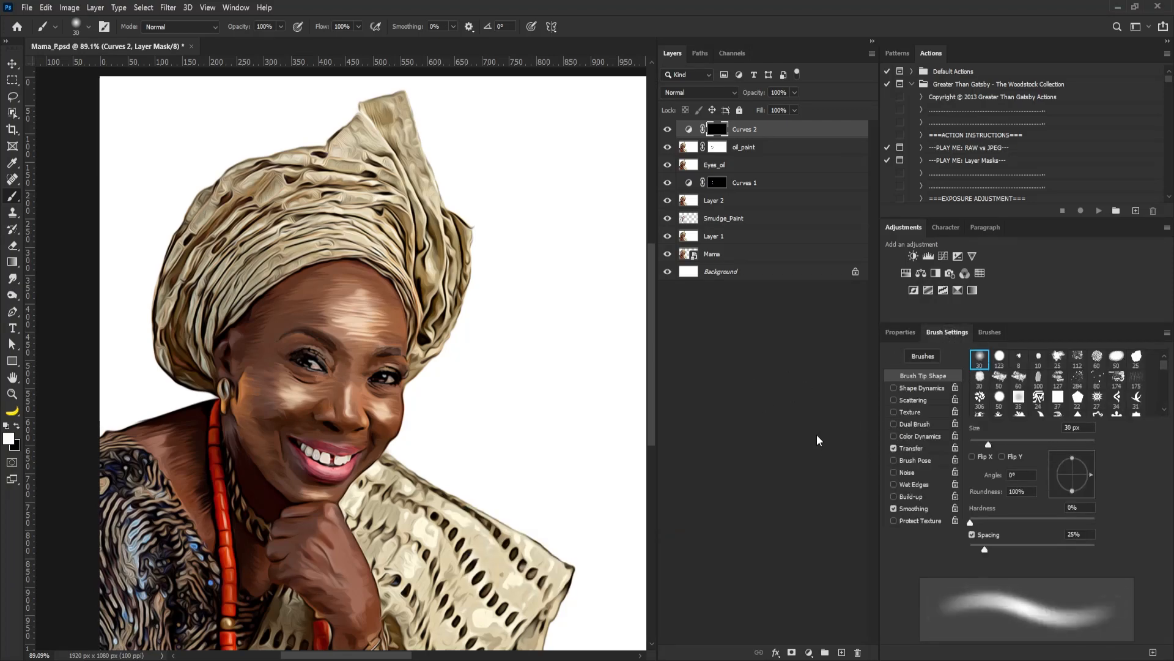
pyautogui.click(917, 448)
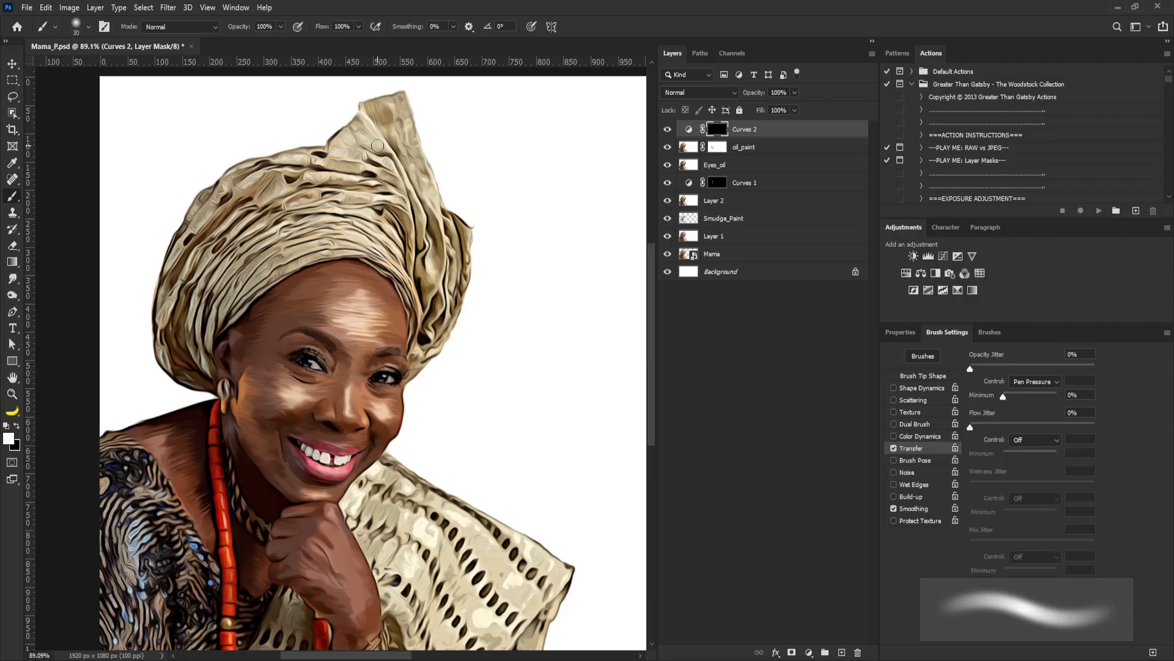
# Step: Paint white on the Curves 2 mask to darken the inner eye corner and upper eyelid, with the brush between 30 and 10 px
pyautogui.scroll(5, 309, 409)
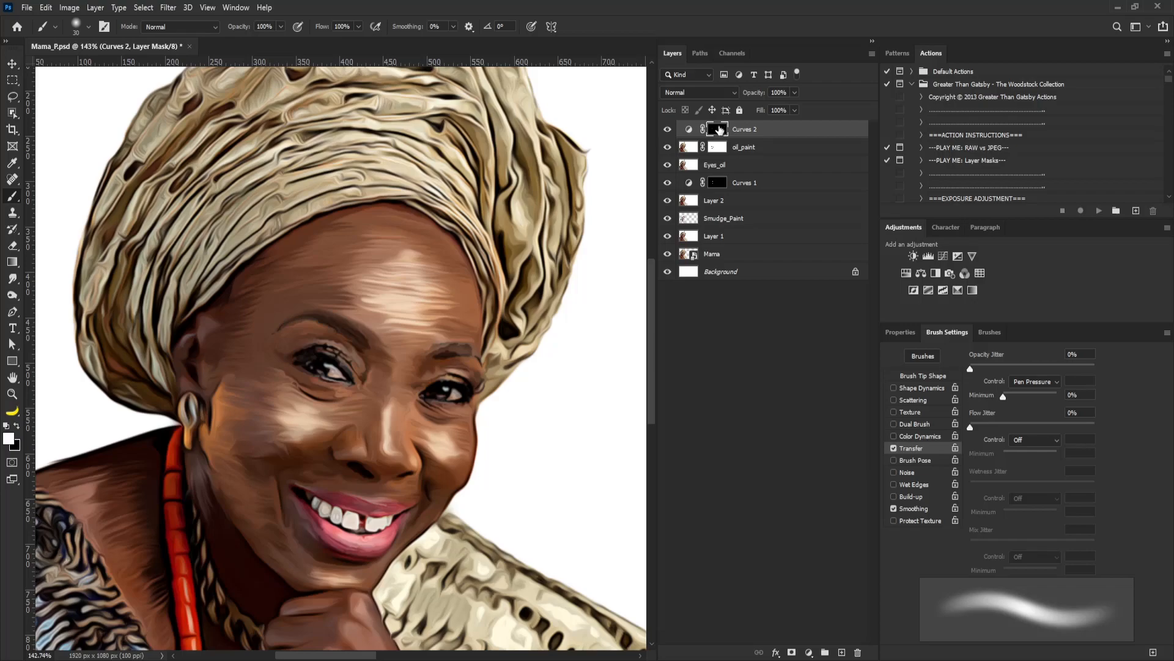
pyautogui.moveTo(369, 350); pyautogui.dragTo(375, 384)
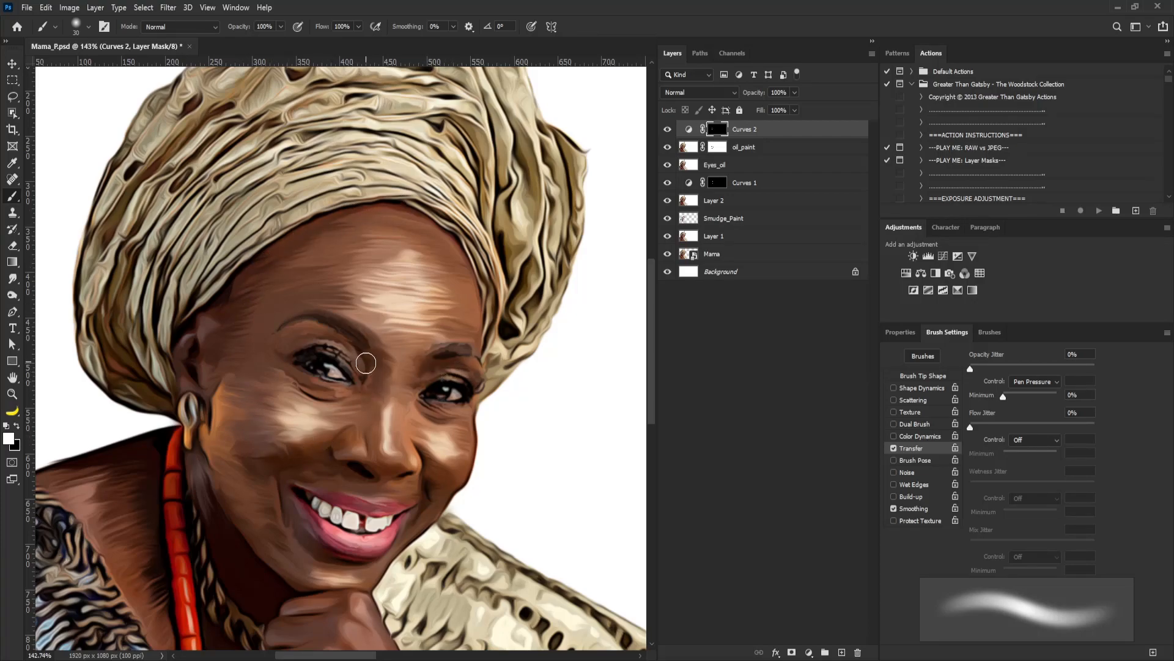
pyautogui.press('[')
pyautogui.press('[')
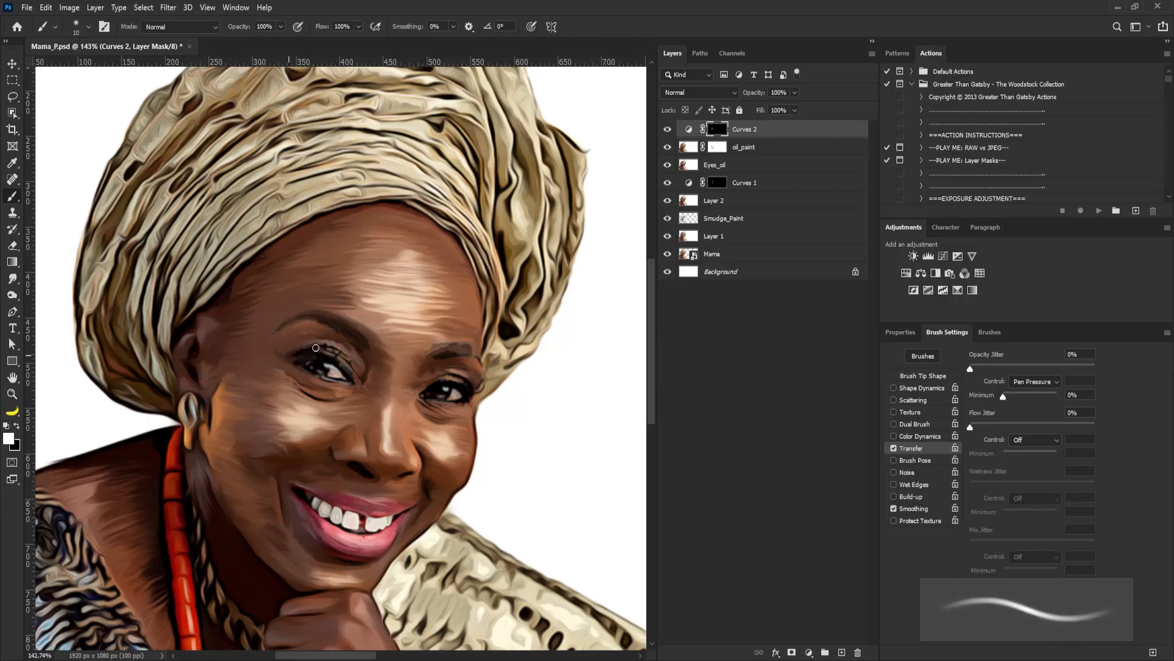
pyautogui.press(']')
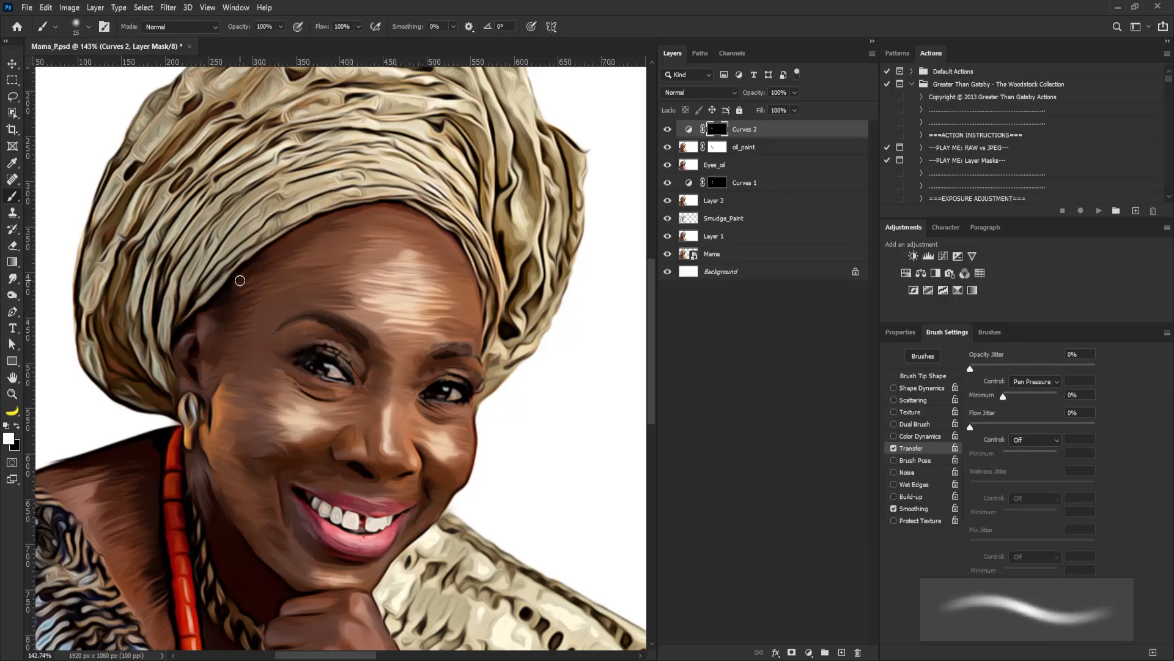
# Step: Paint white on the Curves 2 mask to shade the hairline, jaw, chin and far eyelid, varying the brush from about 15 to 30 px
pyautogui.press(']')
pyautogui.press(']')
pyautogui.press(']')
pyautogui.press(']')
pyautogui.press(']')
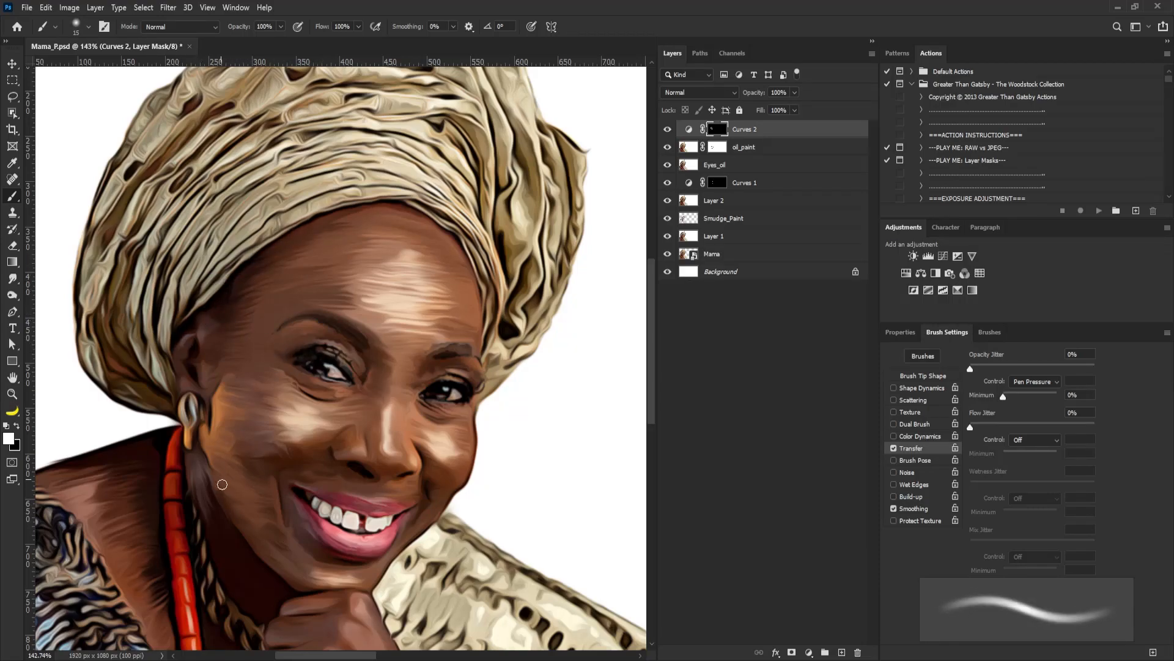
pyautogui.press('[')
pyautogui.press('[')
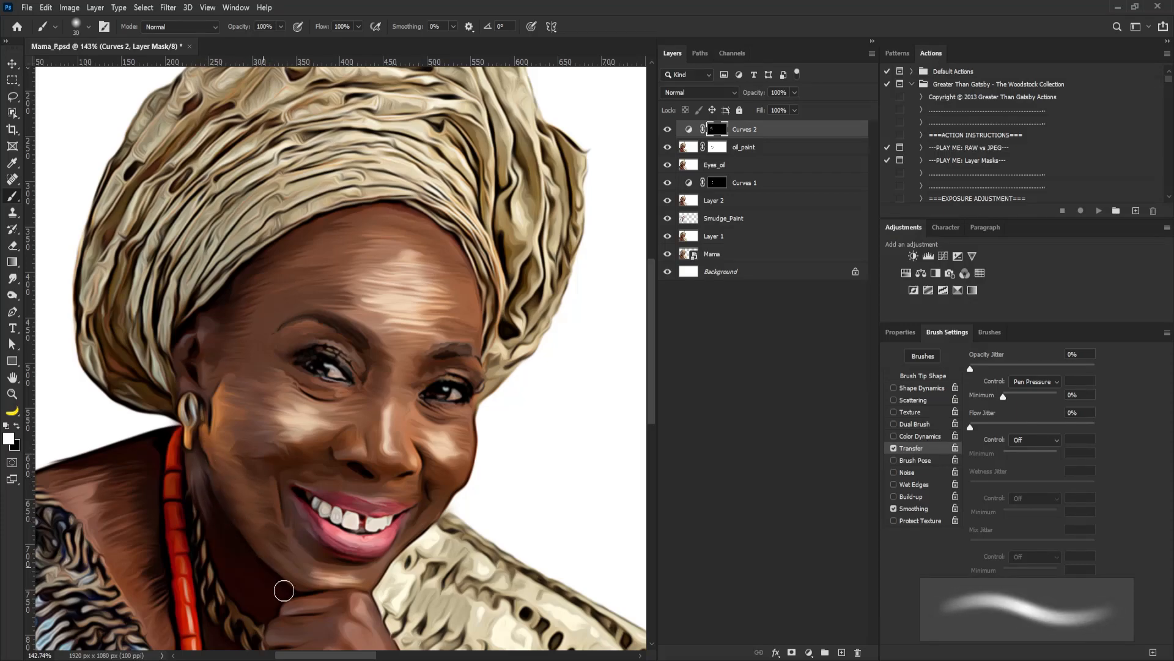
pyautogui.press('[')
pyautogui.press('[')
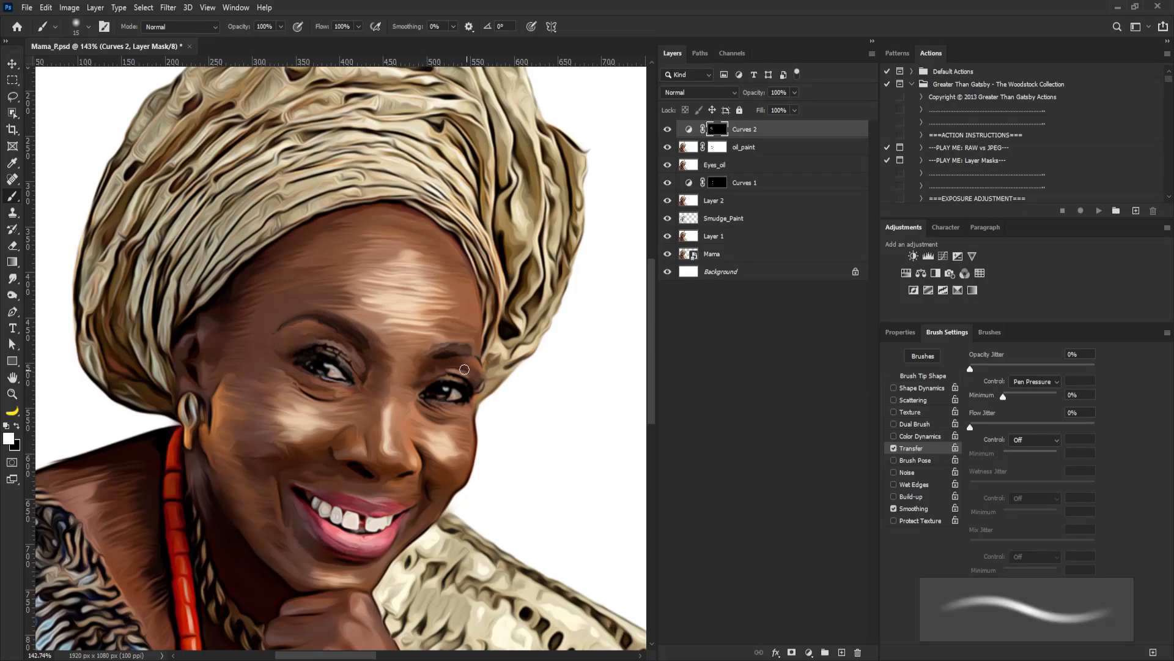
# Step: Switch to black and clean up the Curves 2 mask along the outer edge of the far cheek
pyautogui.press(']')
pyautogui.press('x')
pyautogui.moveTo(371, 356); pyautogui.dragTo(512, 380)
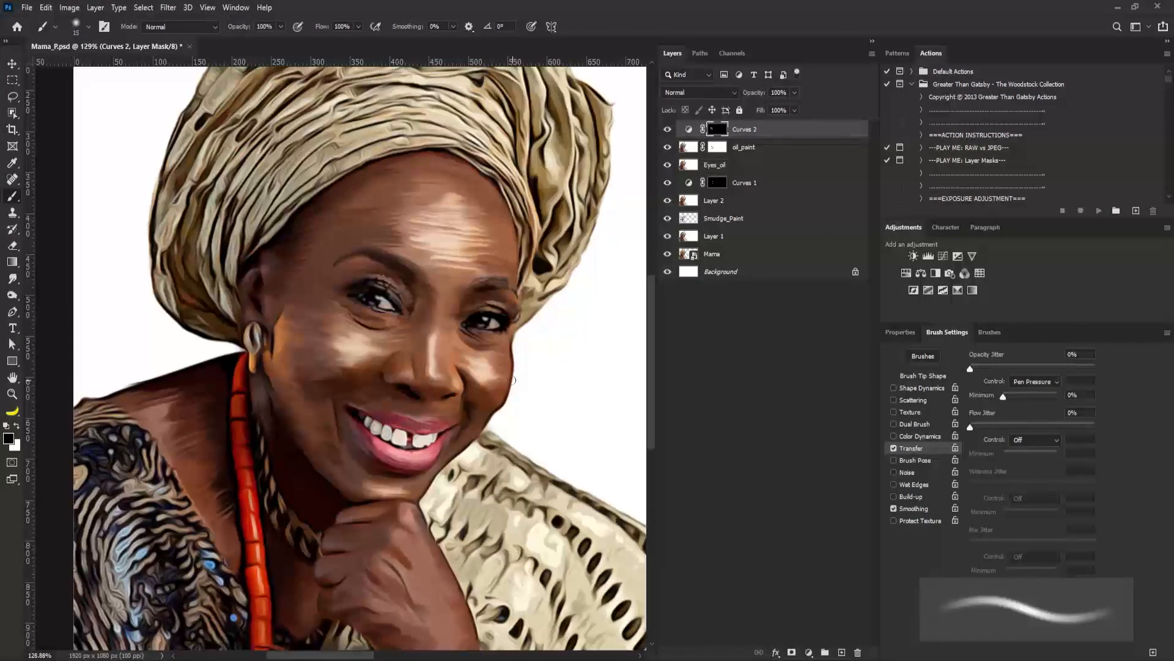
# Step: Add a new layer named Lines above the Curves 2 adjustment
pyautogui.click(773, 131)
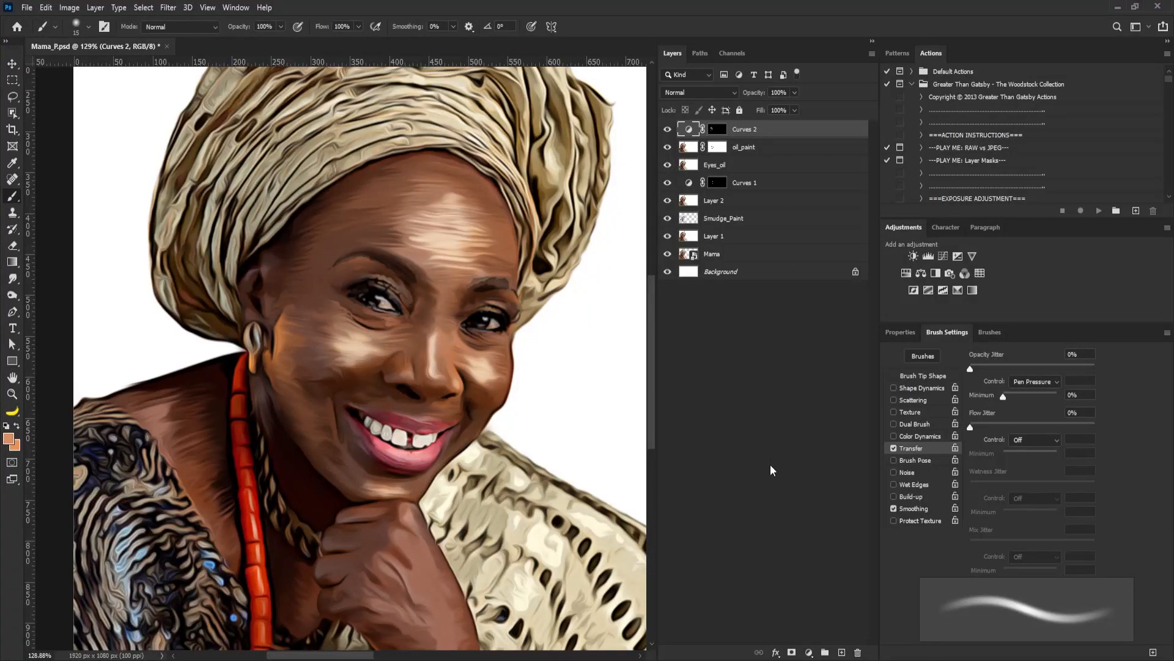
pyautogui.keyDown('alt'); pyautogui.click(842, 652); pyautogui.keyUp('alt')
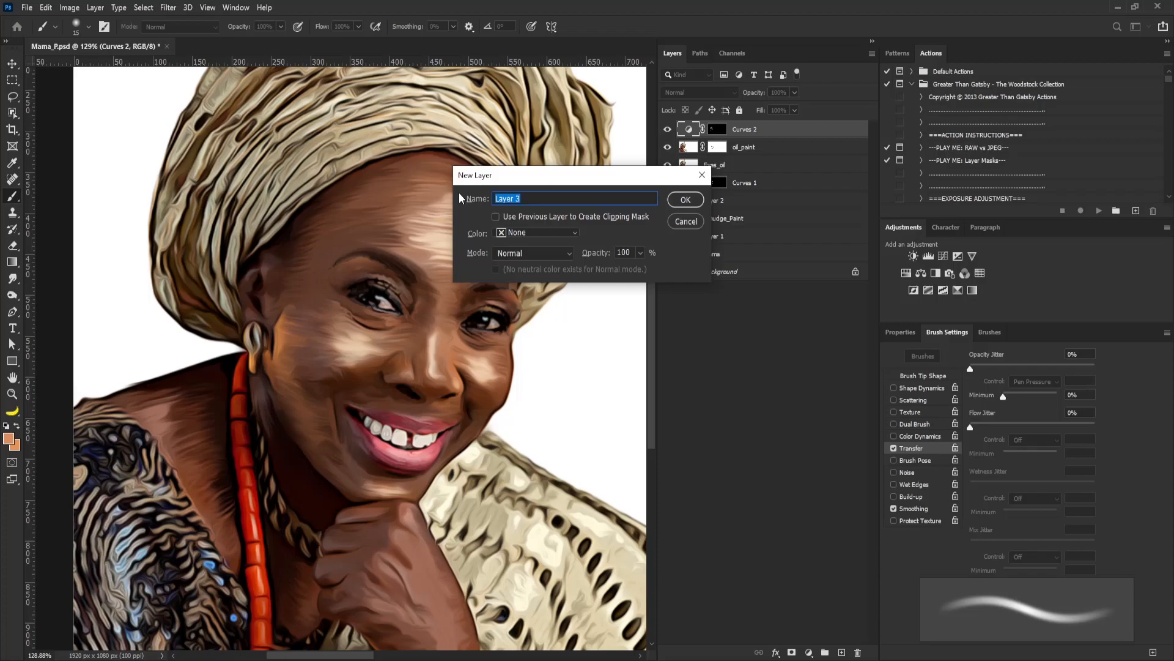
pyautogui.write('Lines')
pyautogui.press('Return')
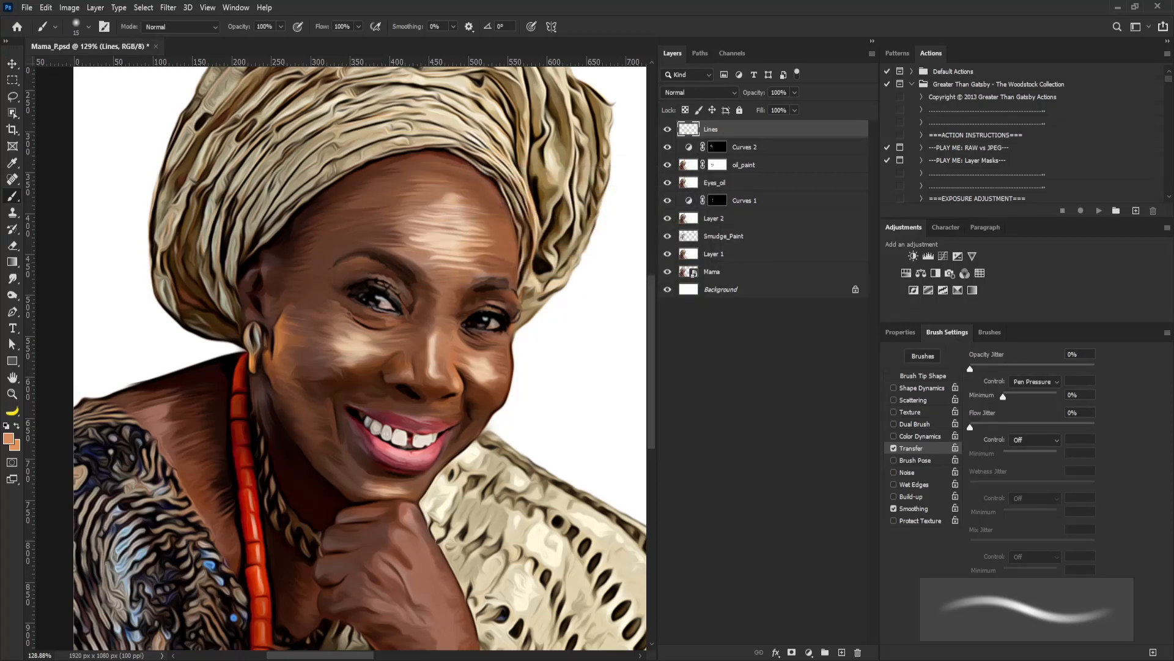
# Step: Set up a hard round 4 px brush with Transfer off and Shape Dynamics on, size controlled by Pen Pressure
pyautogui.click(893, 448)
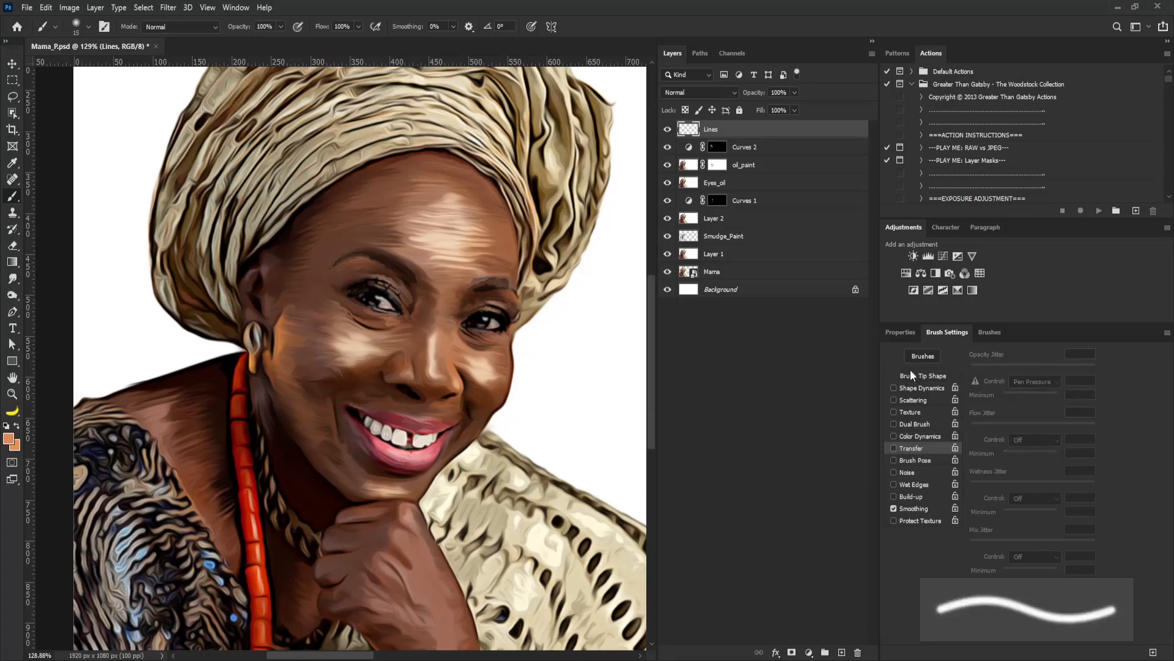
pyautogui.click(915, 373)
pyautogui.click(999, 356)
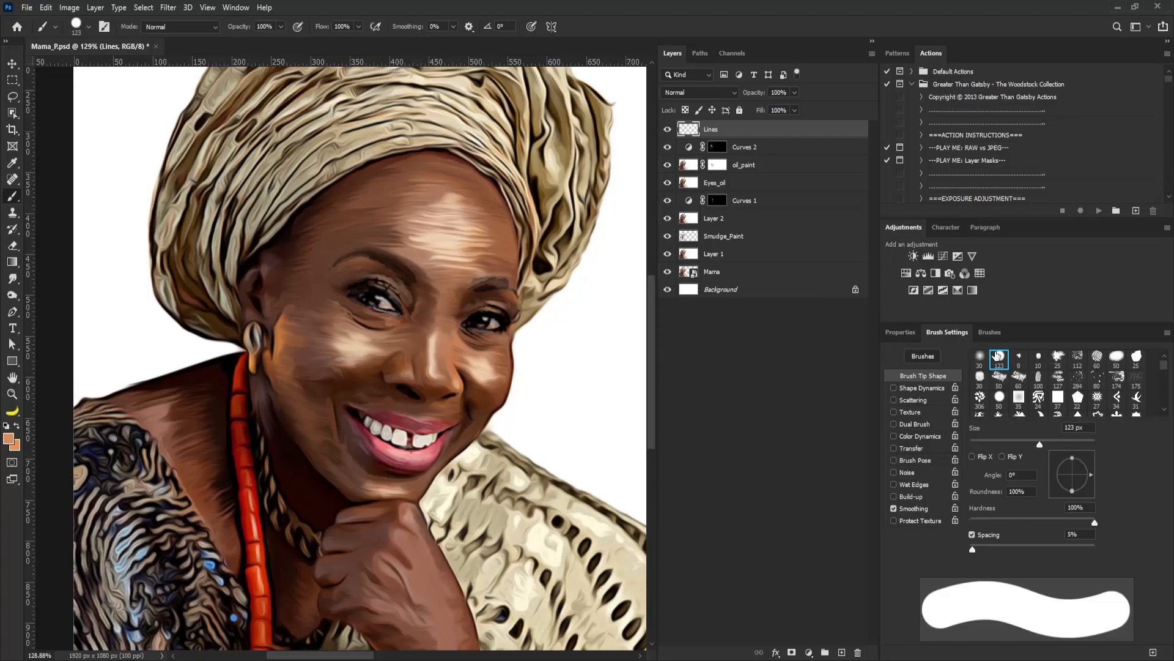
pyautogui.click(907, 390)
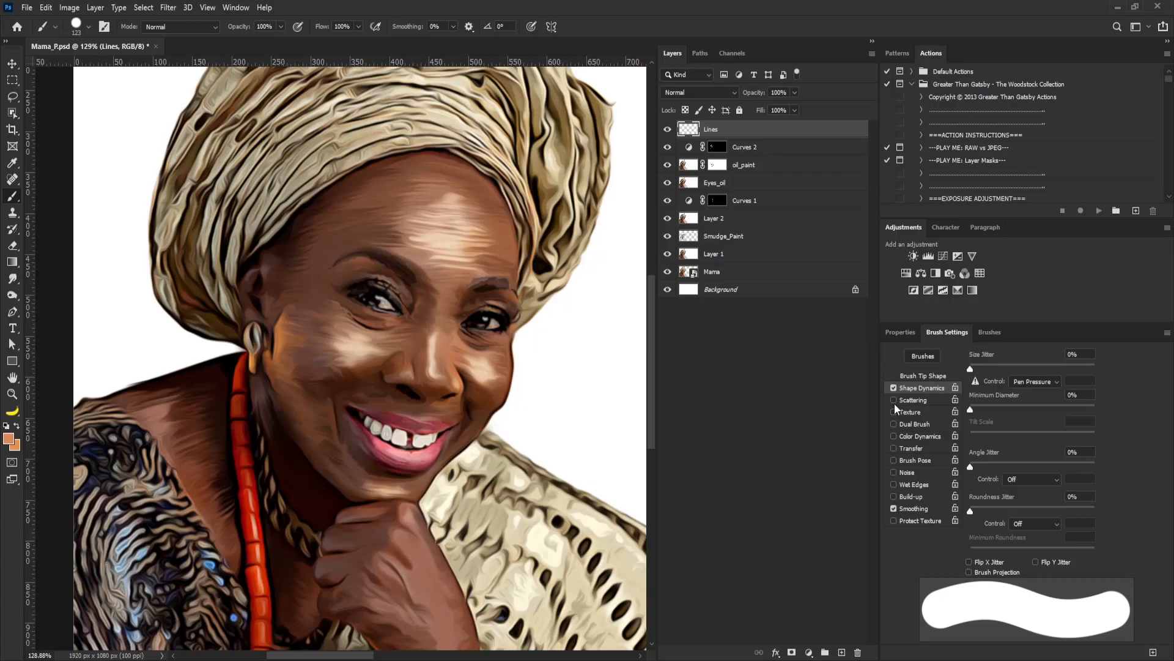
pyautogui.press('[')
pyautogui.press('[')
pyautogui.press('[')
pyautogui.press('[')
pyautogui.press('[')
pyautogui.press('[')
pyautogui.press('[')
pyautogui.press('[')
pyautogui.press('[')
pyautogui.press('[')
pyautogui.press('[')
pyautogui.press('[')
pyautogui.press('[')
pyautogui.press('[')
pyautogui.press('[')
pyautogui.press('[')
pyautogui.press('[')
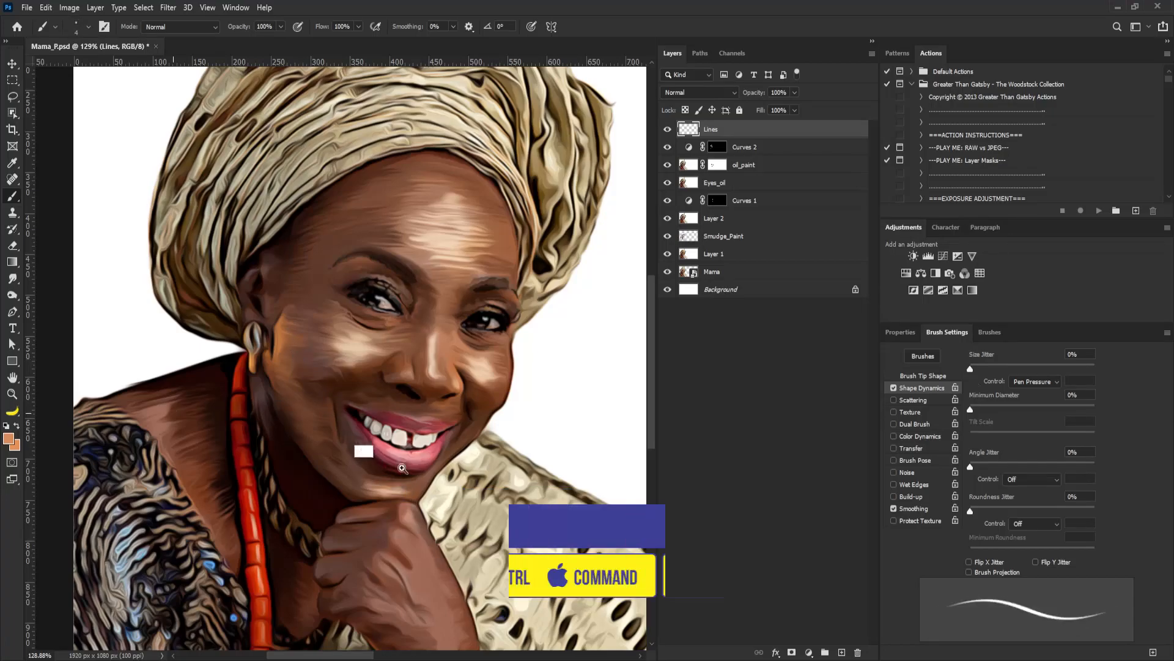
# Step: Sample a dark brown beside the mouth corner and set the brush smoothing to 57%
pyautogui.moveTo(325, 372); pyautogui.dragTo(359, 414)
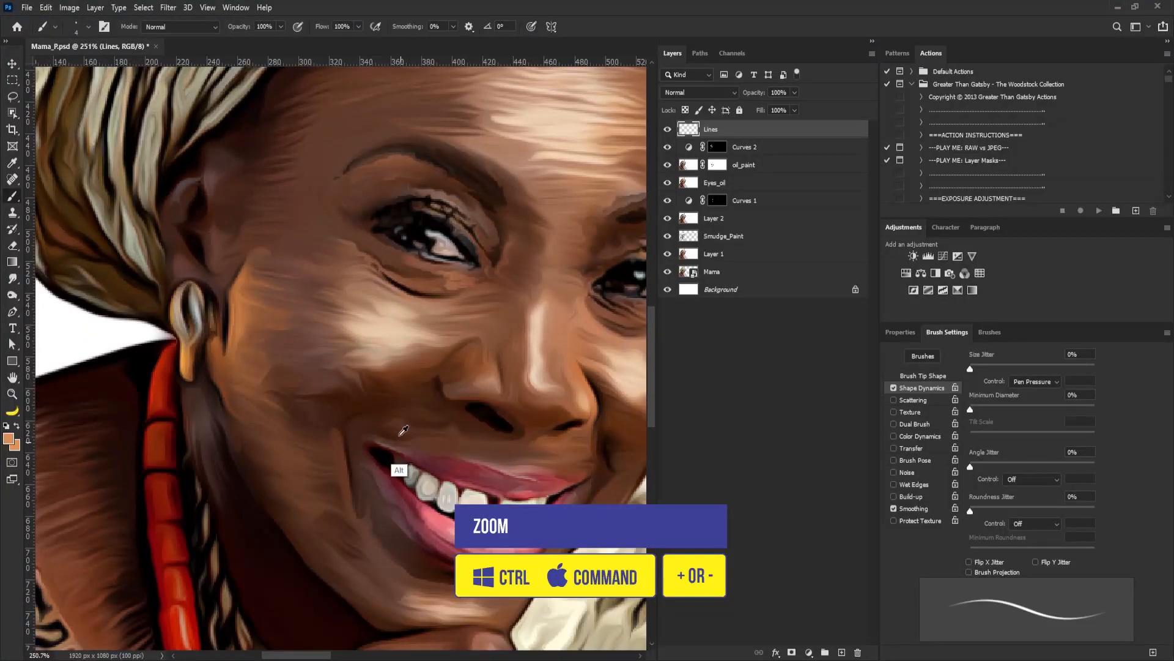
pyautogui.keyDown('alt'); pyautogui.click(353, 449); pyautogui.keyUp('alt')
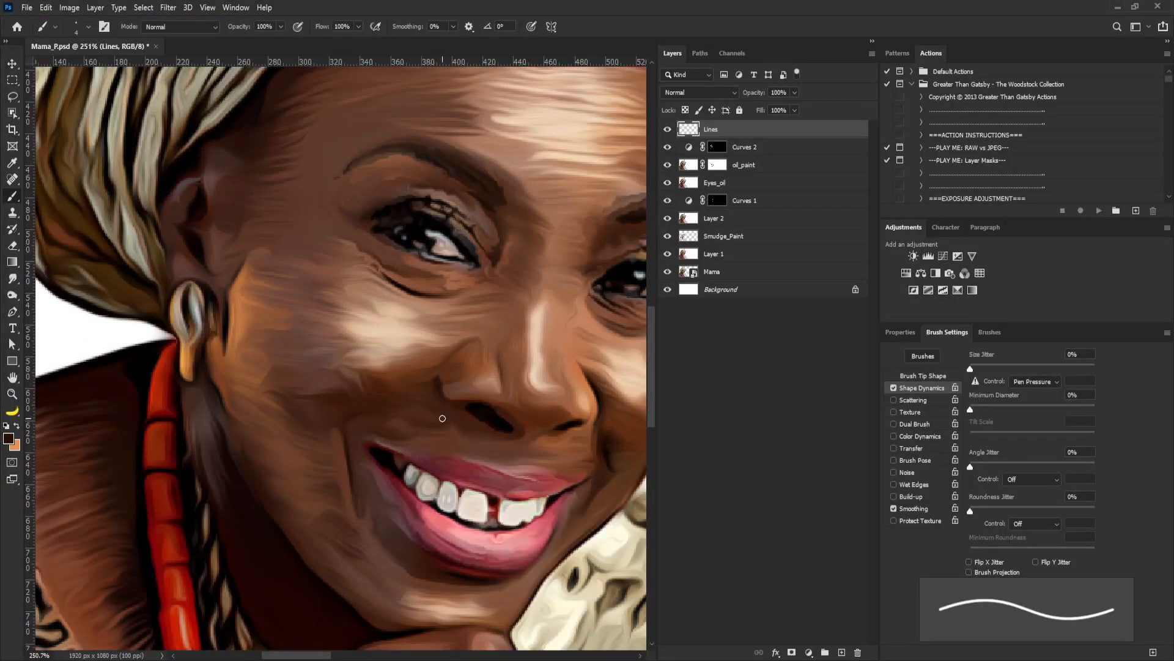
pyautogui.scroll(2, 356, 464)
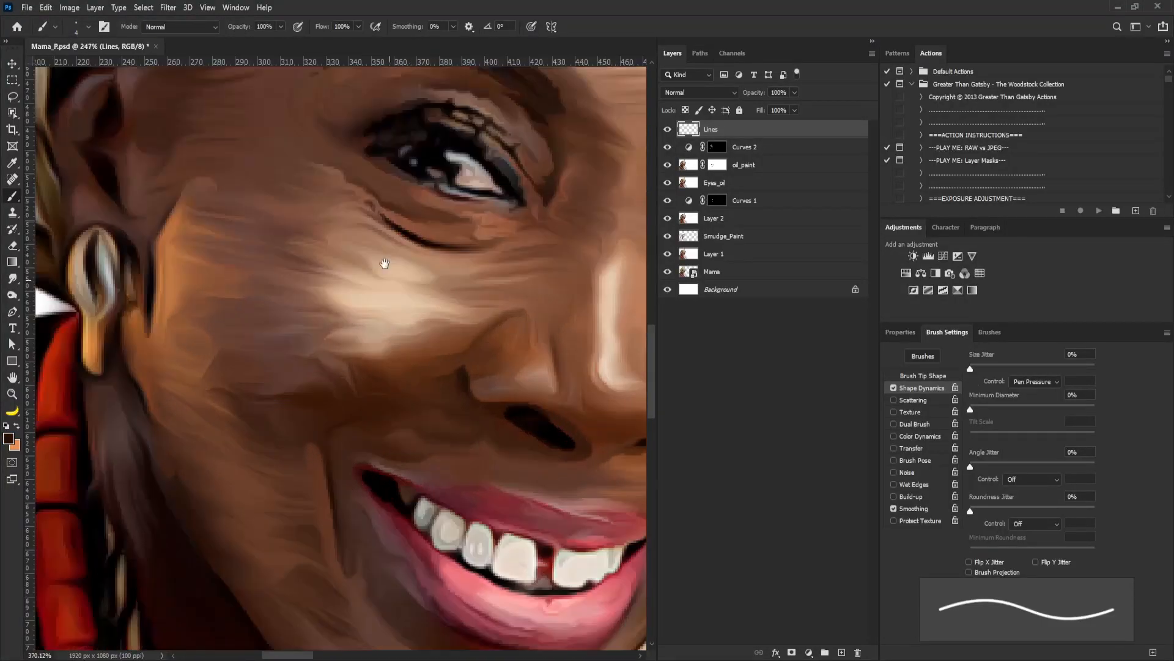
pyautogui.click(453, 26)
pyautogui.moveTo(456, 40); pyautogui.dragTo(485, 42)
# Step: Draw thin dark lines on the Lines layer along the earring-side nostril wing and the smile crease beside the mouth
pyautogui.moveTo(451, 367); pyautogui.dragTo(472, 244)
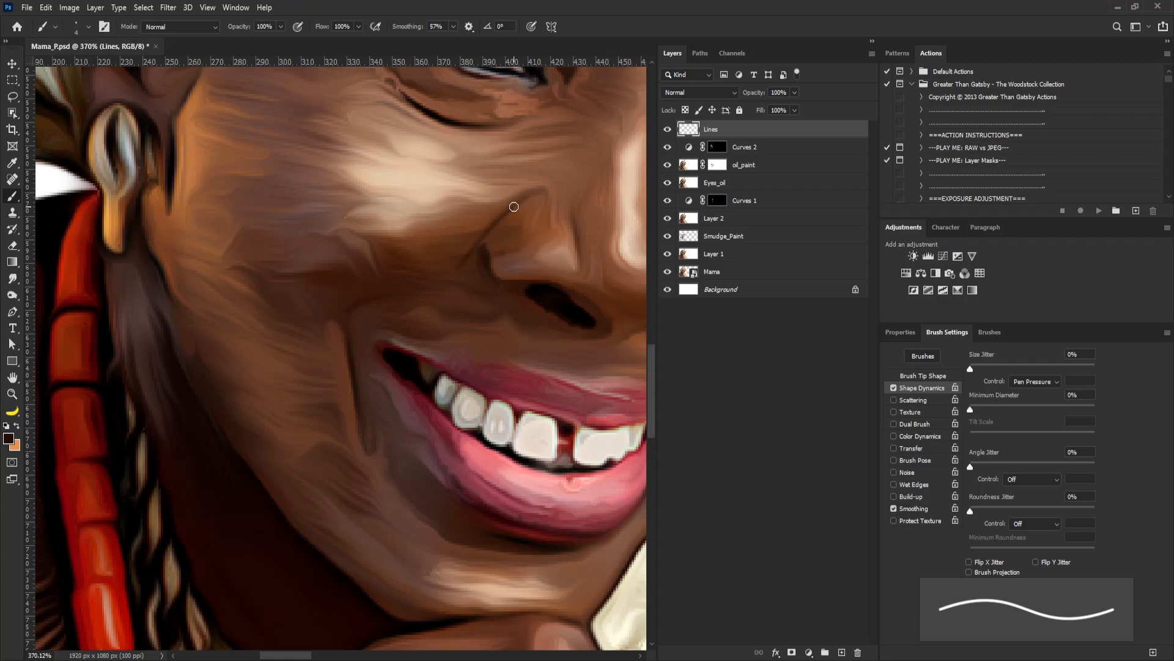
pyautogui.moveTo(533, 209); pyautogui.dragTo(566, 207)
pyautogui.moveTo(525, 206)
pyautogui.mouseDown()
pyautogui.moveTo(361, 269)
pyautogui.moveTo(417, 274)
pyautogui.moveTo(485, 189)
pyautogui.moveTo(388, 271)
pyautogui.mouseUp()
pyautogui.press('e')
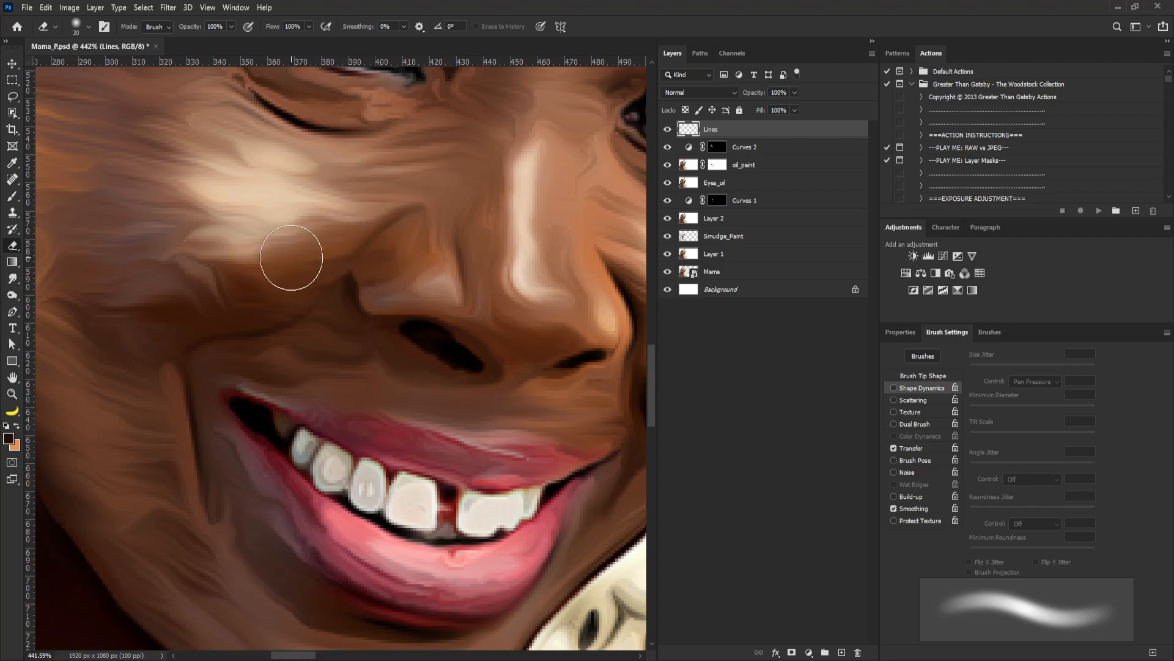
pyautogui.press('b')
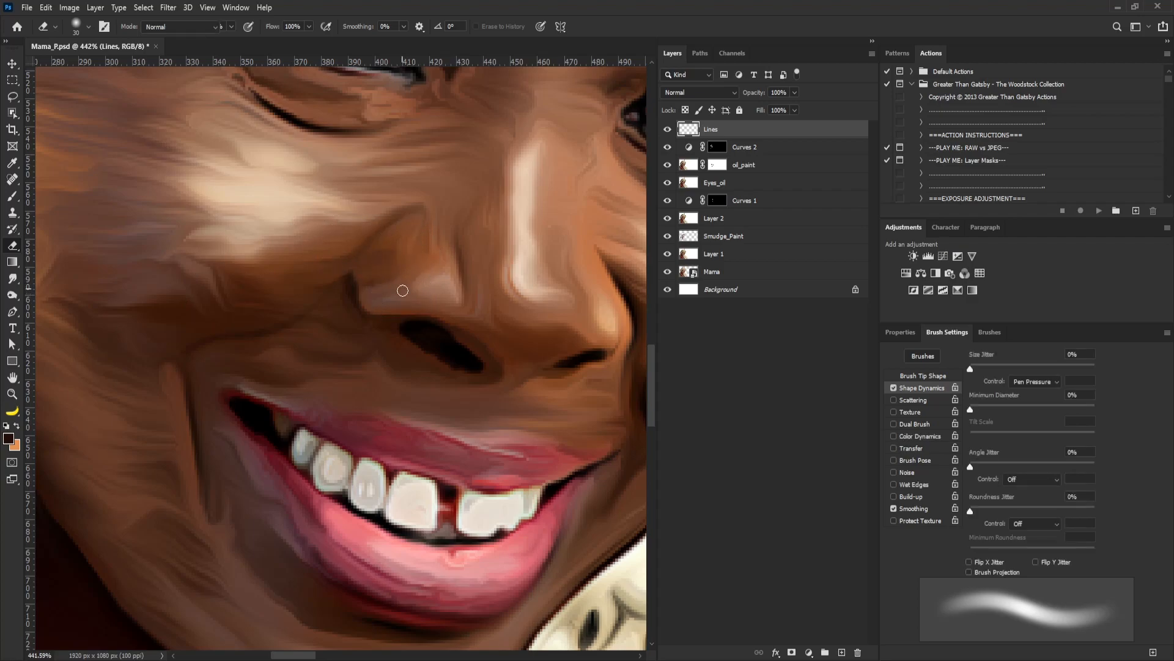
pyautogui.press('b')
pyautogui.scroll(2, 405, 292)
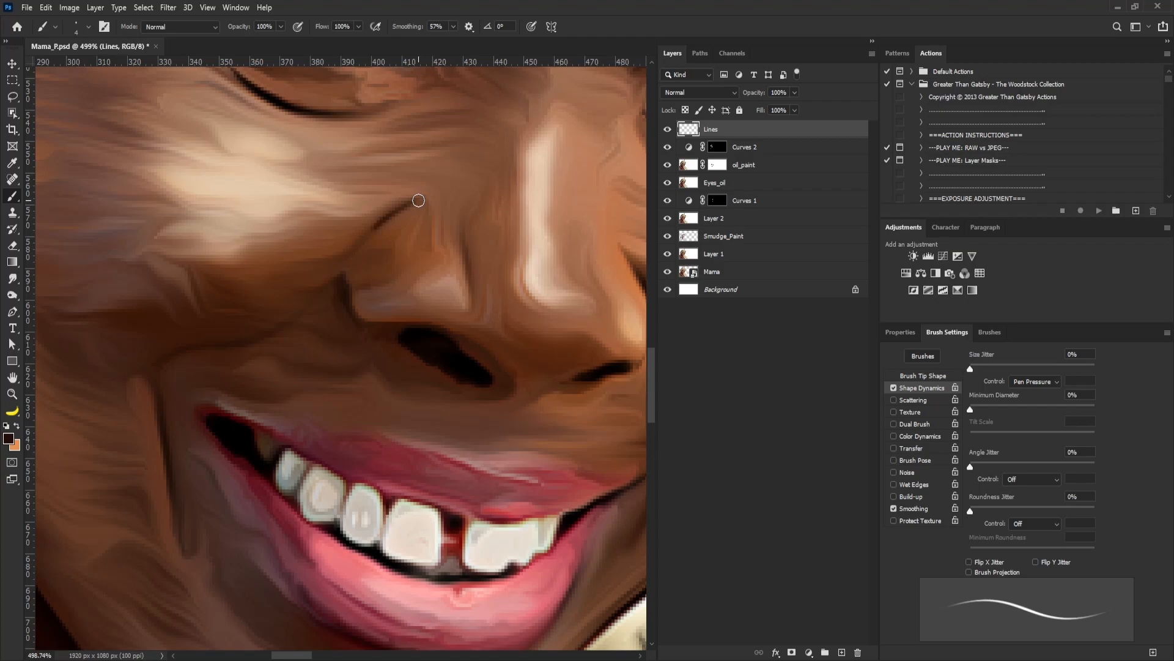
pyautogui.moveTo(472, 275)
pyautogui.mouseDown()
pyautogui.moveTo(436, 262)
pyautogui.moveTo(415, 294)
pyautogui.moveTo(302, 279)
pyautogui.moveTo(280, 314)
pyautogui.mouseUp()
pyautogui.press('e')
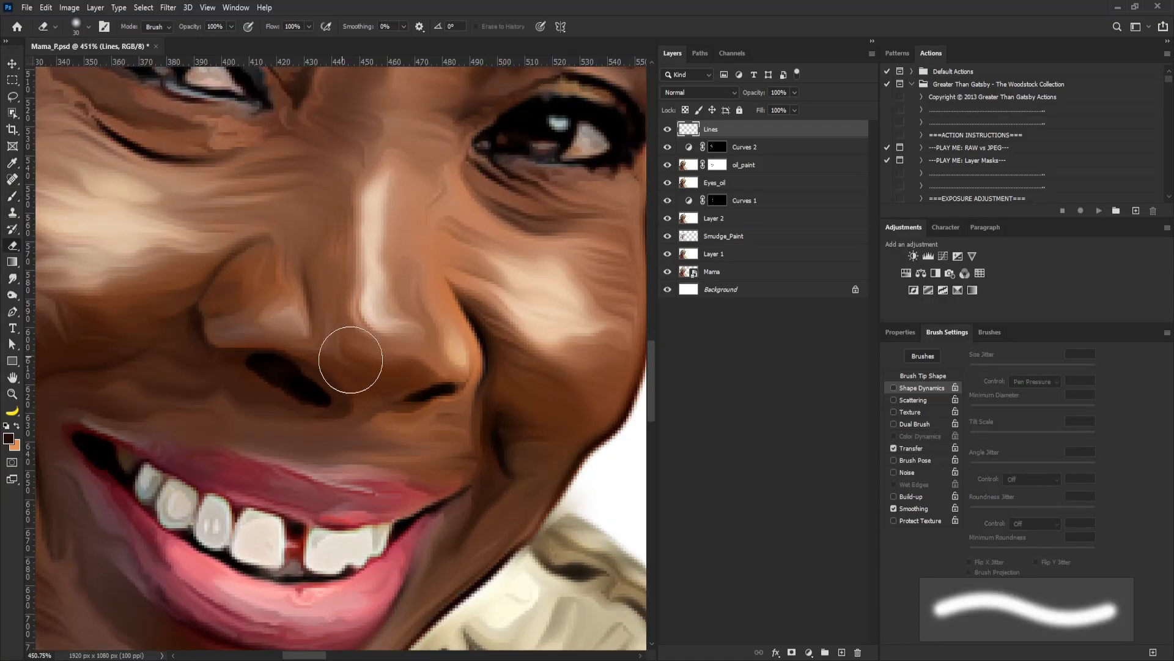
# Step: Sample a light orange skin tone and draw a thin highlight above the far nostril with a 2 px brush
pyautogui.press('b')
pyautogui.press('b')
pyautogui.moveTo(472, 261)
pyautogui.mouseDown()
pyautogui.moveTo(428, 254)
pyautogui.moveTo(359, 283)
pyautogui.moveTo(375, 339)
pyautogui.moveTo(373, 309)
pyautogui.moveTo(392, 330)
pyautogui.moveTo(373, 345)
pyautogui.moveTo(368, 284)
pyautogui.moveTo(375, 325)
pyautogui.mouseUp()
pyautogui.keyDown('alt'); pyautogui.click(373, 275); pyautogui.keyUp('alt')
pyautogui.moveTo(340, 371); pyautogui.dragTo(349, 347)
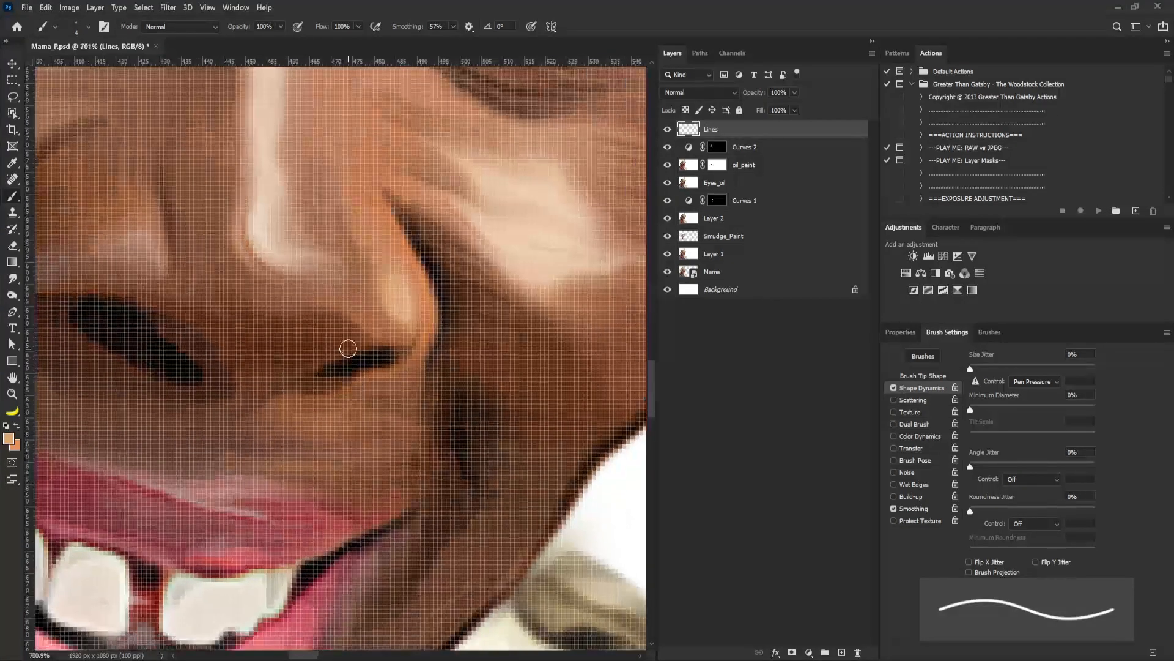
pyautogui.press('[')
pyautogui.press('[')
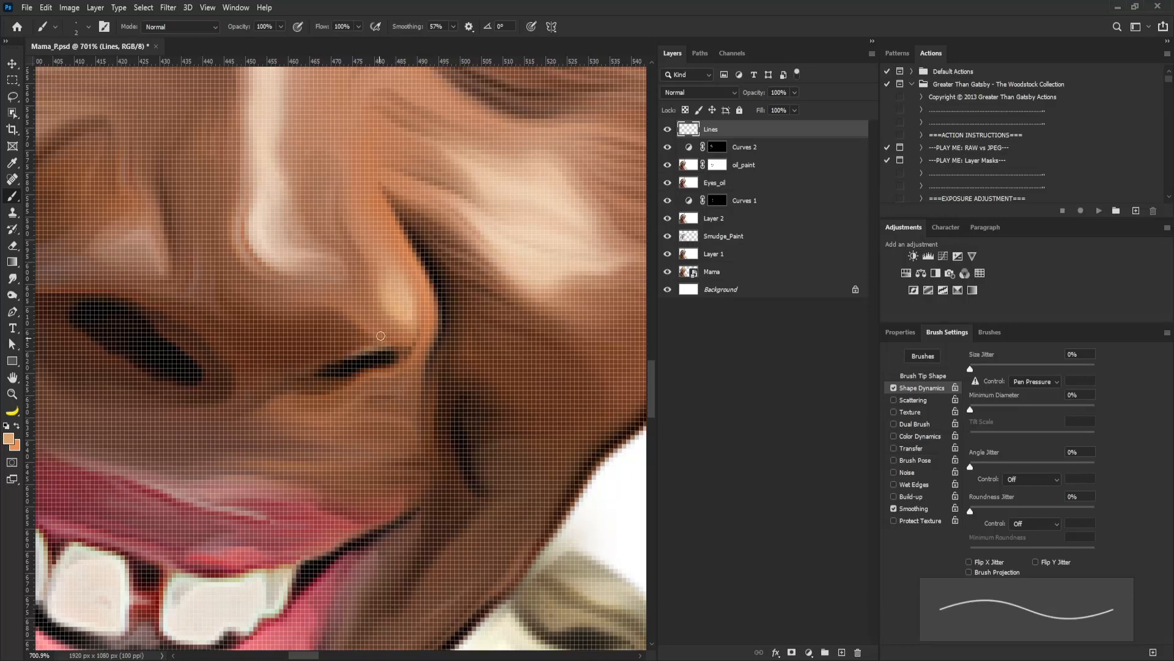
pyautogui.moveTo(415, 244); pyautogui.dragTo(298, 342)
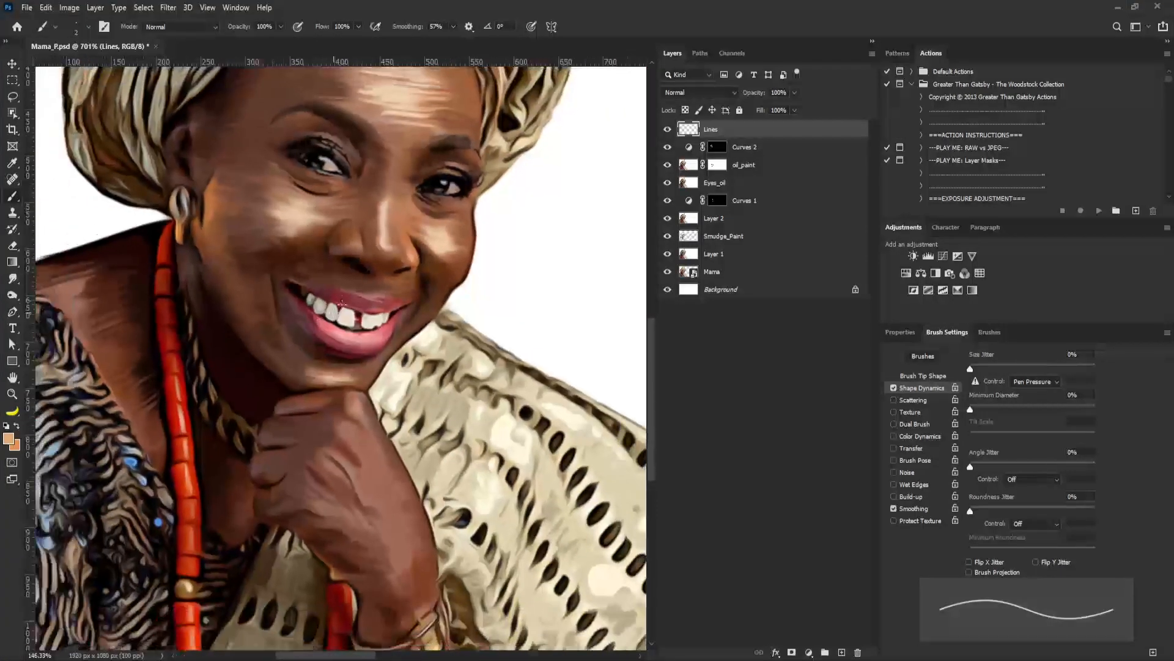
# Step: Sample a pale pinkish white and draw thin highlight lines on the upper lip
pyautogui.moveTo(379, 325); pyautogui.dragTo(408, 380)
pyautogui.keyDown('alt'); pyautogui.click(402, 181); pyautogui.keyUp('alt')
pyautogui.moveTo(356, 272); pyautogui.dragTo(322, 323)
pyautogui.keyDown('alt'); pyautogui.click(411, 417); pyautogui.keyUp('alt')
pyautogui.moveTo(357, 234); pyautogui.dragTo(375, 234)
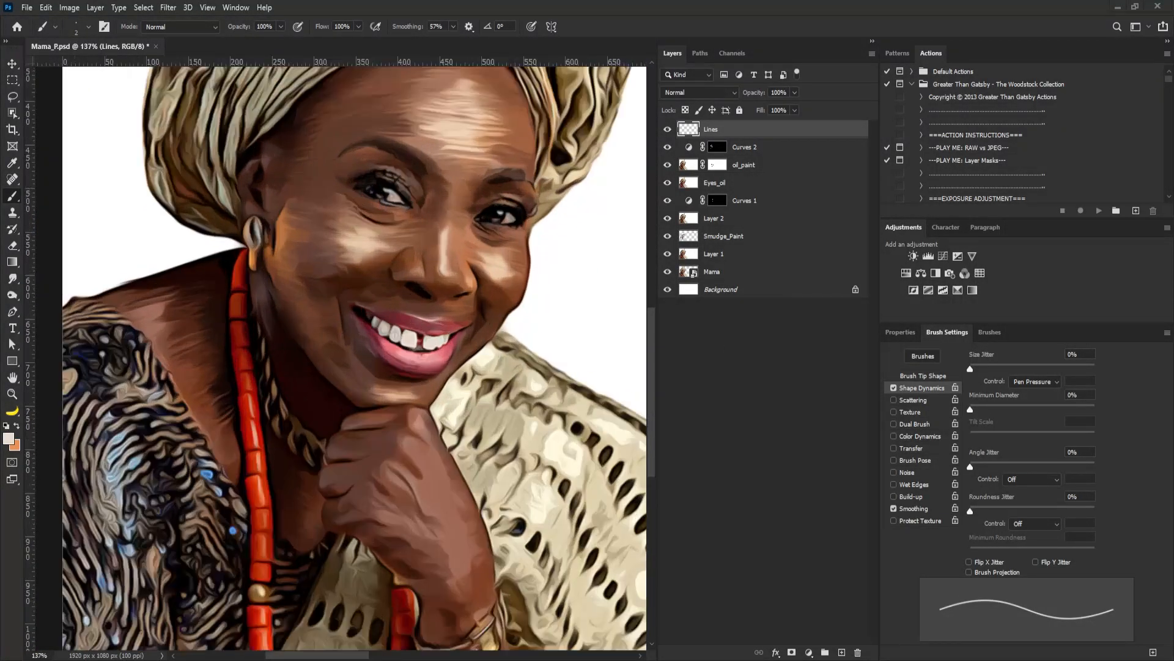
# Step: Choose a near-white foreground color and paint over the white of the earring-side eye on the Lines layer
pyautogui.moveTo(419, 203); pyautogui.dragTo(393, 276)
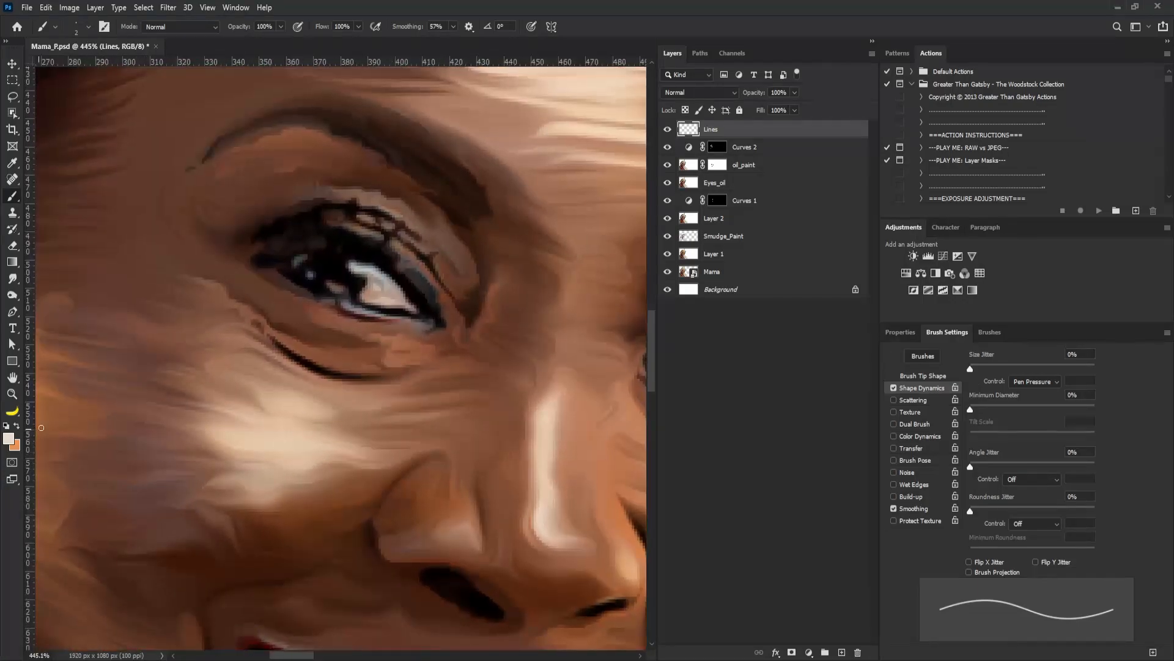
pyautogui.click(10, 440)
pyautogui.click(631, 293)
pyautogui.click(894, 279)
pyautogui.moveTo(362, 291)
pyautogui.mouseDown()
pyautogui.moveTo(379, 269)
pyautogui.moveTo(408, 305)
pyautogui.moveTo(364, 298)
pyautogui.moveTo(381, 275)
pyautogui.mouseUp()
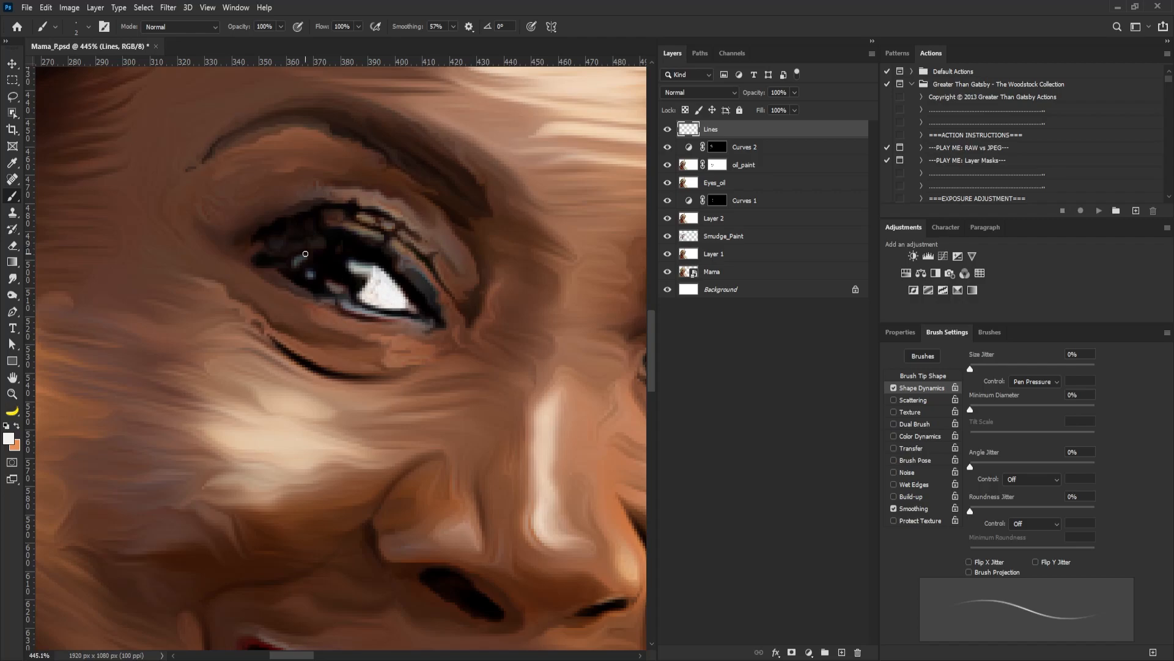
# Step: Paint the white of the far eye with the same near-white color on the Lines layer
pyautogui.moveTo(555, 222)
pyautogui.mouseDown()
pyautogui.moveTo(344, 270)
pyautogui.moveTo(240, 215)
pyautogui.mouseUp()
pyautogui.moveTo(419, 367)
pyautogui.mouseDown()
pyautogui.moveTo(437, 329)
pyautogui.moveTo(466, 354)
pyautogui.mouseUp()
pyautogui.moveTo(420, 366)
pyautogui.mouseDown()
pyautogui.moveTo(466, 354)
pyautogui.moveTo(429, 362)
pyautogui.moveTo(441, 340)
pyautogui.moveTo(455, 353)
pyautogui.mouseUp()
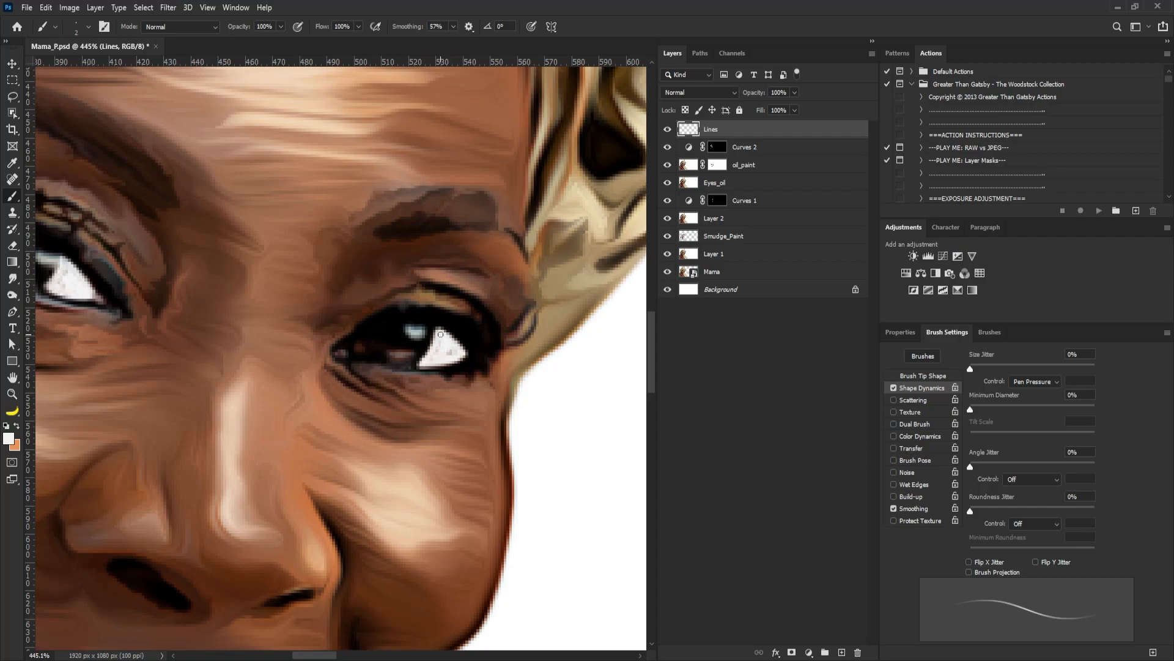
pyautogui.scroll(-5, 439, 348)
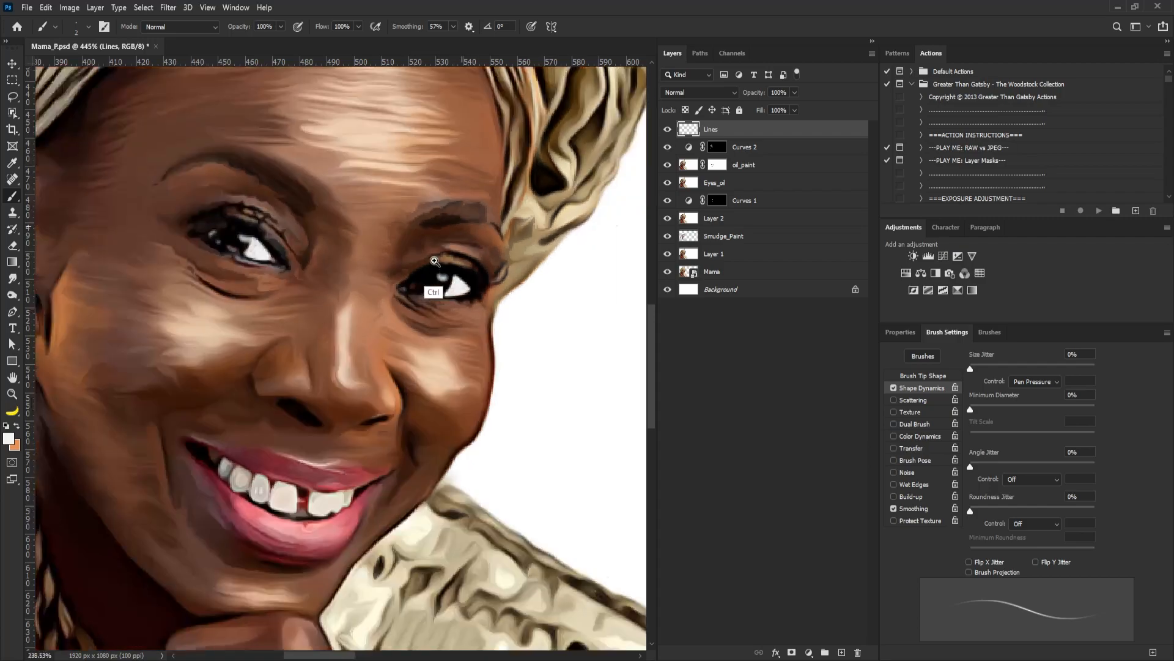
pyautogui.scroll(5, 321, 306)
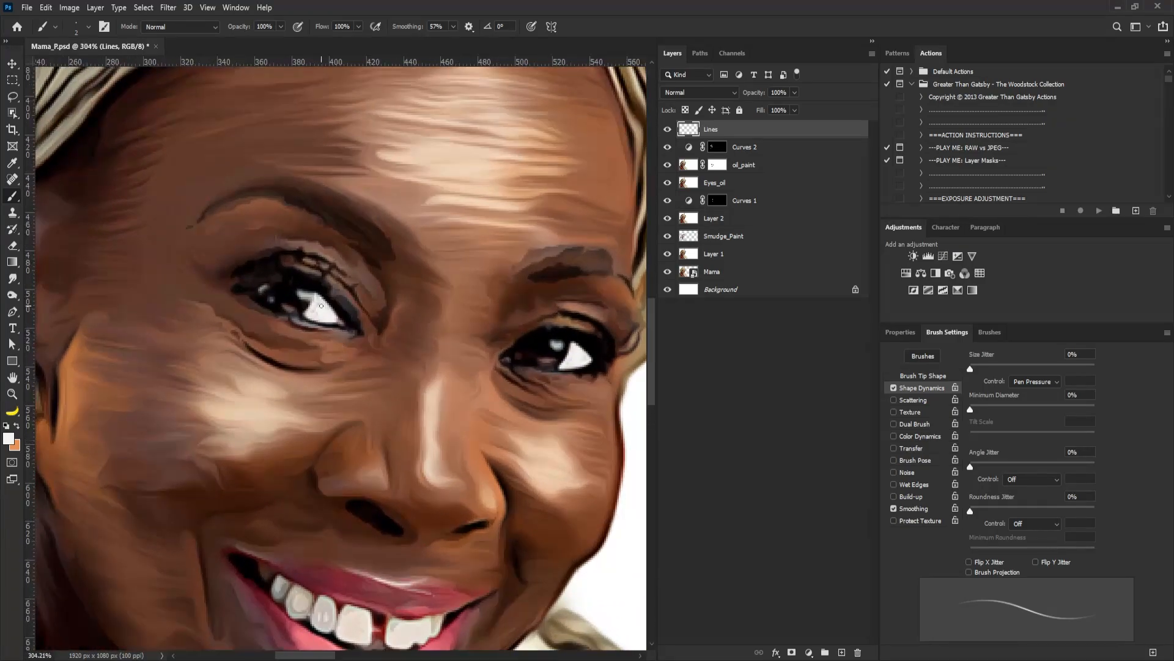
# Step: Choose a near-white foreground color and paint over the teeth nearest the earring-side mouth corner on the Lines layer
pyautogui.click(8, 439)
pyautogui.moveTo(630, 289); pyautogui.dragTo(624, 292)
pyautogui.press('Return')
pyautogui.moveTo(429, 467); pyautogui.dragTo(467, 233)
pyautogui.scroll(3, 267, 401)
pyautogui.moveTo(282, 346)
pyautogui.mouseDown()
pyautogui.moveTo(280, 374)
pyautogui.moveTo(295, 358)
pyautogui.moveTo(284, 350)
pyautogui.mouseUp()
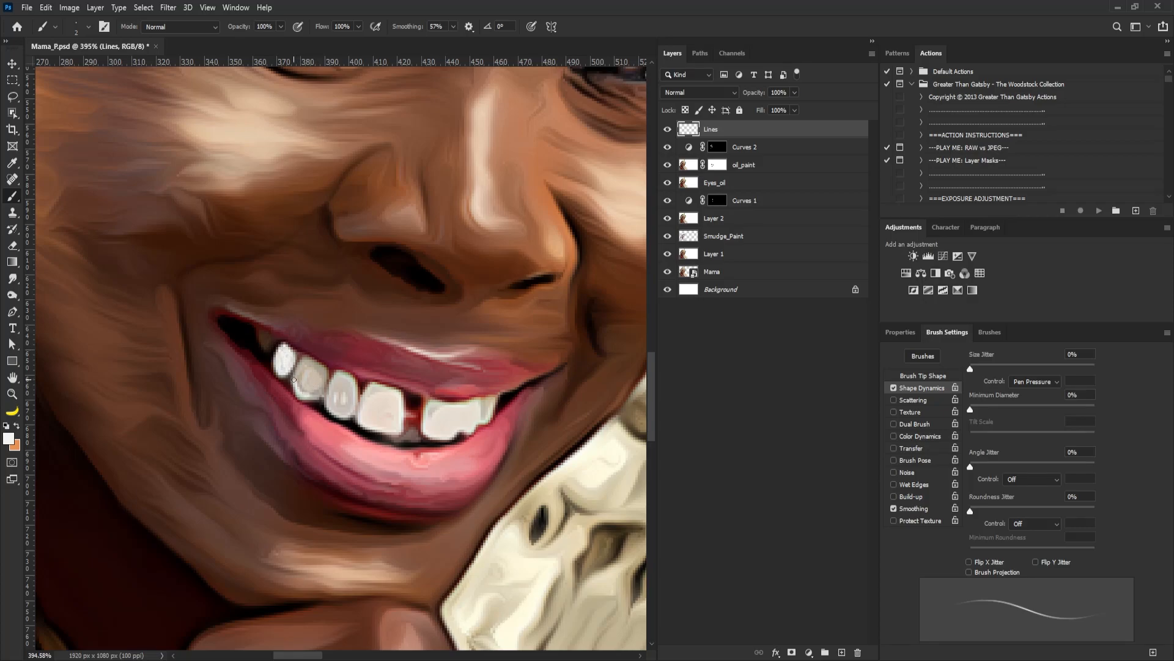
pyautogui.moveTo(324, 376)
pyautogui.mouseDown()
pyautogui.moveTo(311, 360)
pyautogui.moveTo(296, 372)
pyautogui.mouseUp()
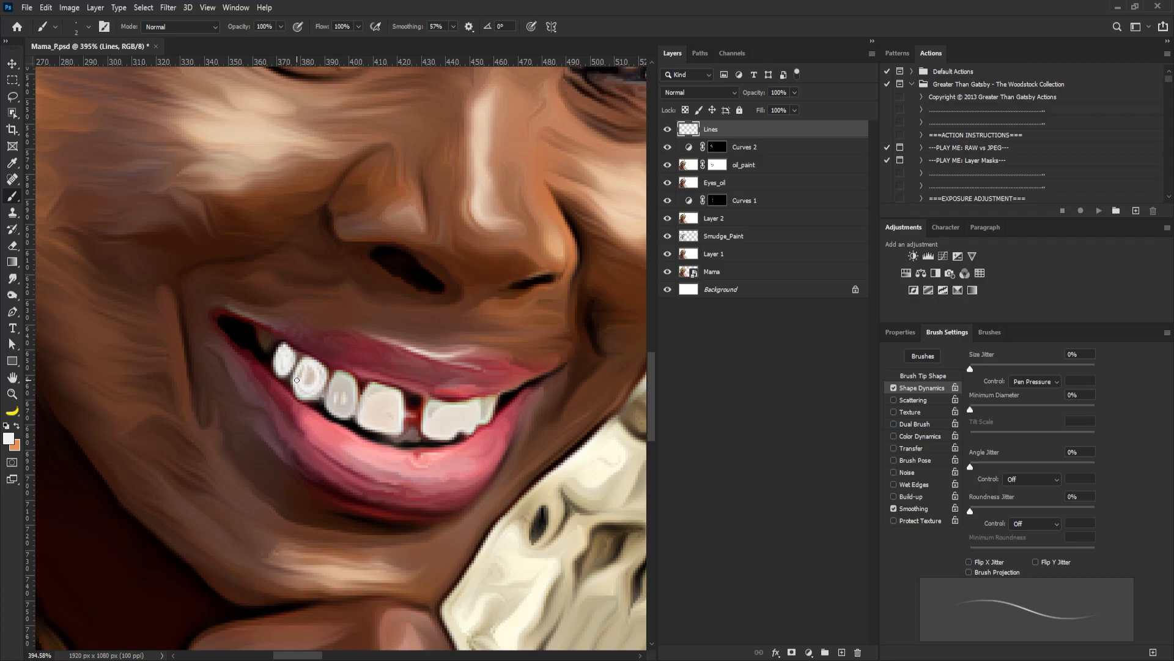
# Step: Lower the brush smoothing to 14% and paint the remaining upper teeth near-white
pyautogui.click(453, 26)
pyautogui.moveTo(455, 43); pyautogui.dragTo(430, 43)
pyautogui.moveTo(311, 382)
pyautogui.mouseDown()
pyautogui.moveTo(306, 372)
pyautogui.moveTo(324, 384)
pyautogui.moveTo(327, 412)
pyautogui.moveTo(355, 385)
pyautogui.moveTo(337, 380)
pyautogui.moveTo(344, 407)
pyautogui.moveTo(338, 379)
pyautogui.mouseUp()
pyautogui.moveTo(359, 419)
pyautogui.mouseDown()
pyautogui.moveTo(374, 385)
pyautogui.moveTo(399, 391)
pyautogui.moveTo(370, 422)
pyautogui.moveTo(391, 403)
pyautogui.moveTo(396, 422)
pyautogui.moveTo(366, 432)
pyautogui.mouseUp()
pyautogui.moveTo(431, 402)
pyautogui.mouseDown()
pyautogui.moveTo(422, 433)
pyautogui.moveTo(492, 406)
pyautogui.mouseUp()
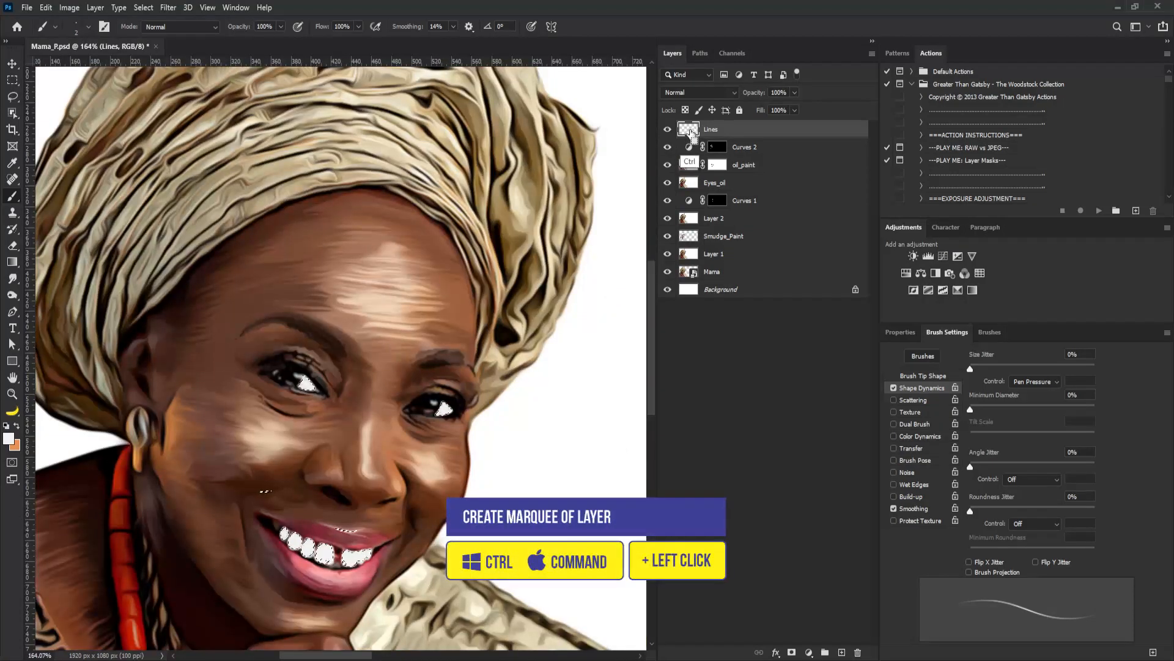
# Step: Load the Lines layer's painted areas as a selection and create a masked layer named Shadow from it
pyautogui.keyDown('ctrl'); pyautogui.click(688, 129); pyautogui.keyUp('ctrl')
pyautogui.click(841, 653)
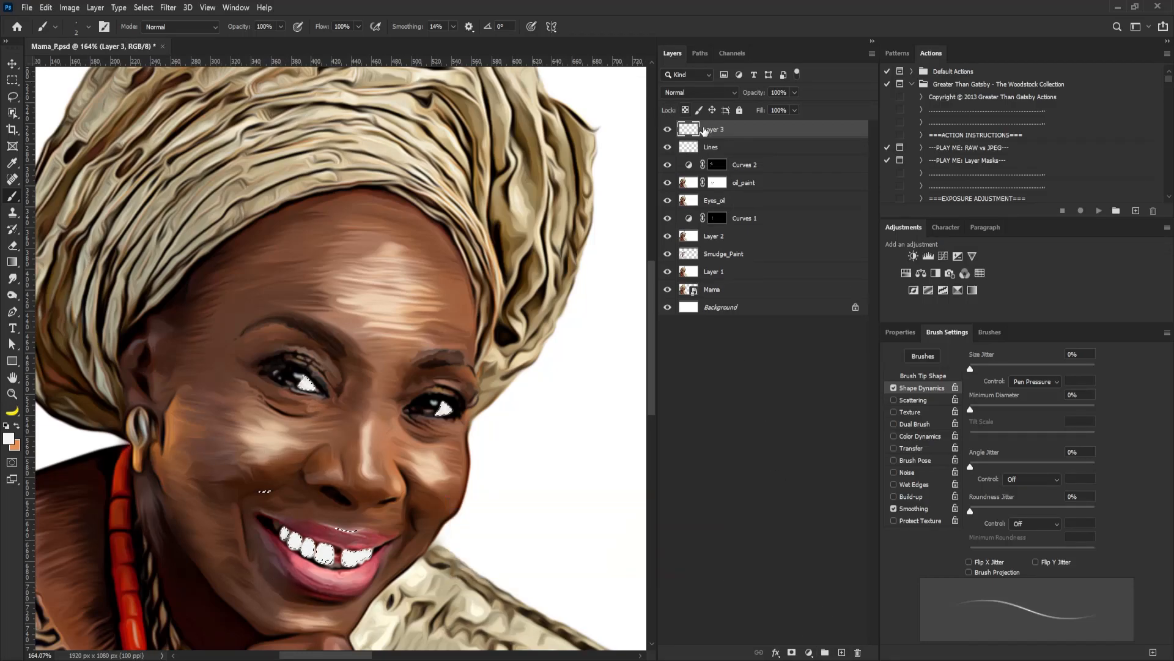
pyautogui.doubleClick(714, 129)
pyautogui.write('S')
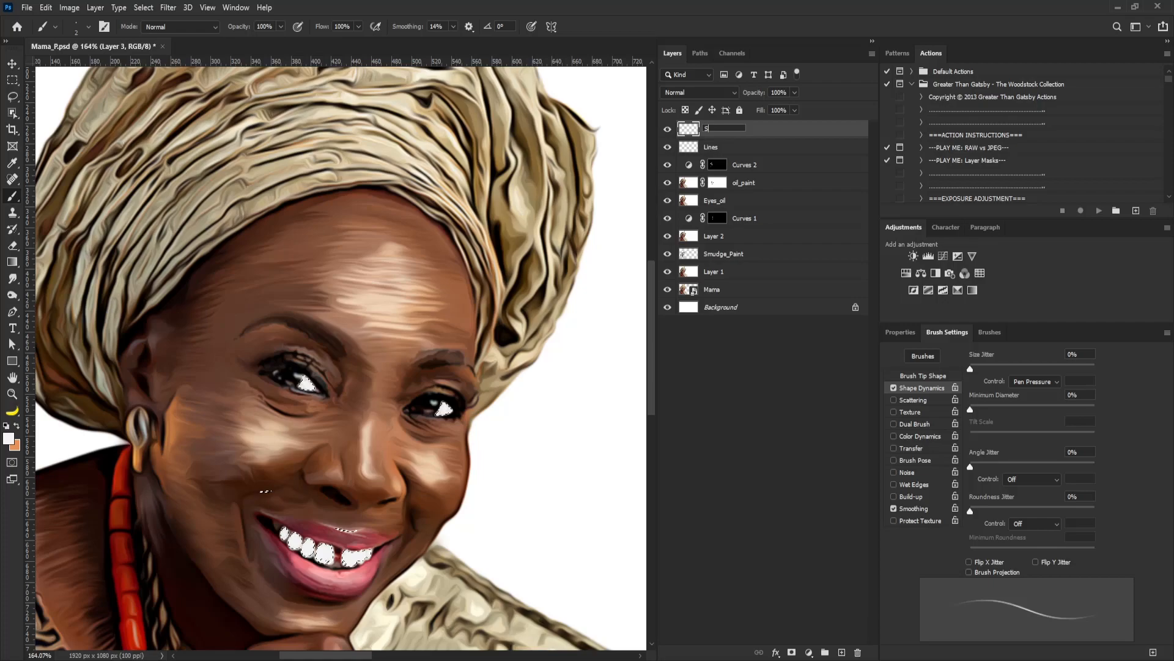
pyautogui.write('hadow')
pyautogui.keyDown('alt'); pyautogui.click(792, 652); pyautogui.keyUp('alt')
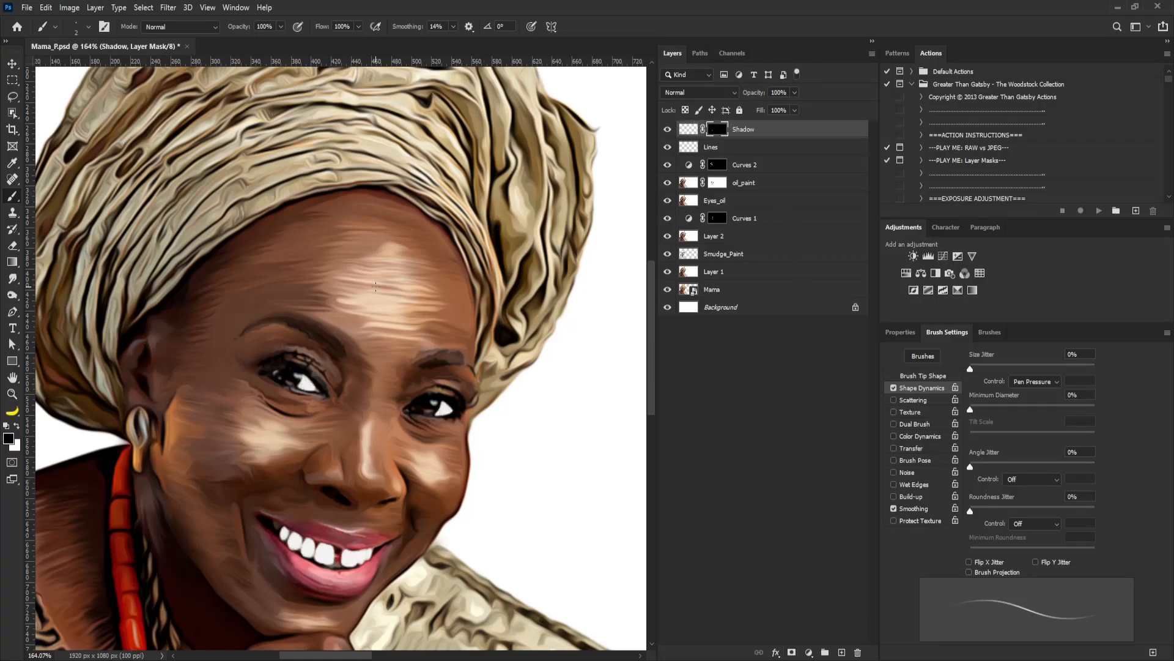
# Step: Choose a light gray foreground color and turn off Shape Dynamics in the brush settings
pyautogui.click(10, 439)
pyautogui.click(599, 307)
pyautogui.click(598, 302)
pyautogui.moveTo(630, 303); pyautogui.dragTo(622, 310)
pyautogui.click(887, 277)
pyautogui.press('b')
pyautogui.click(893, 388)
pyautogui.click(918, 377)
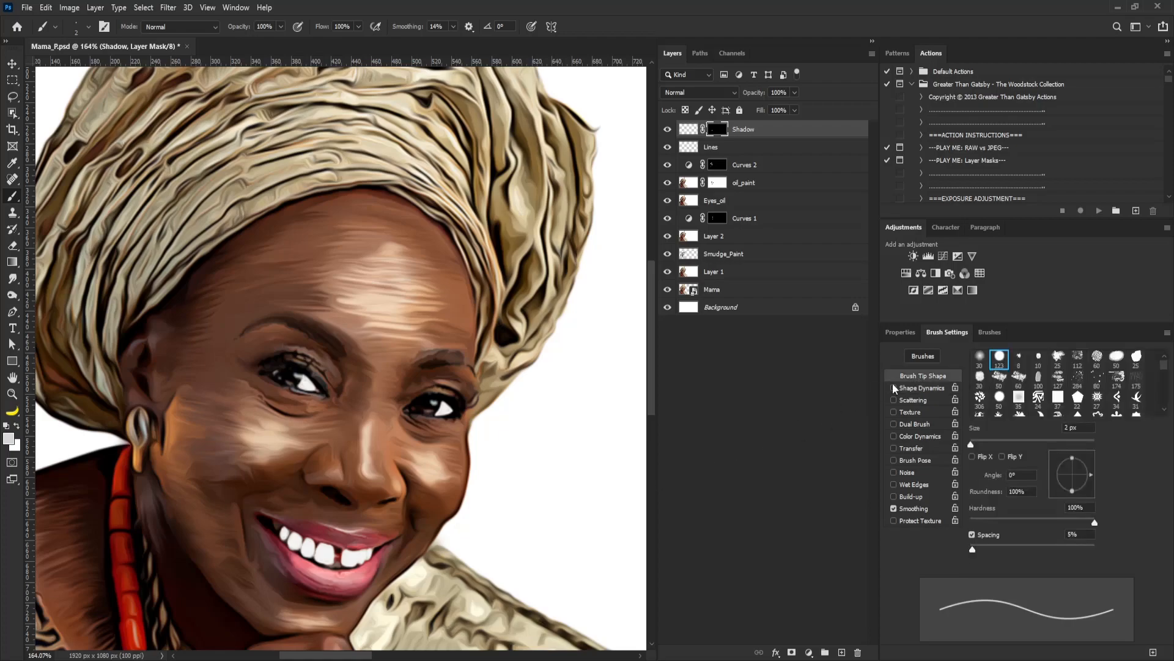
# Step: Resize the brush to 6 px and target the Shadow layer's content instead of its mask
pyautogui.press(']')
pyautogui.press(']')
pyautogui.press(']')
pyautogui.press(']')
pyautogui.press(']')
pyautogui.press(']')
pyautogui.press(']')
pyautogui.press(']')
pyautogui.press(']')
pyautogui.press(']')
pyautogui.press(']')
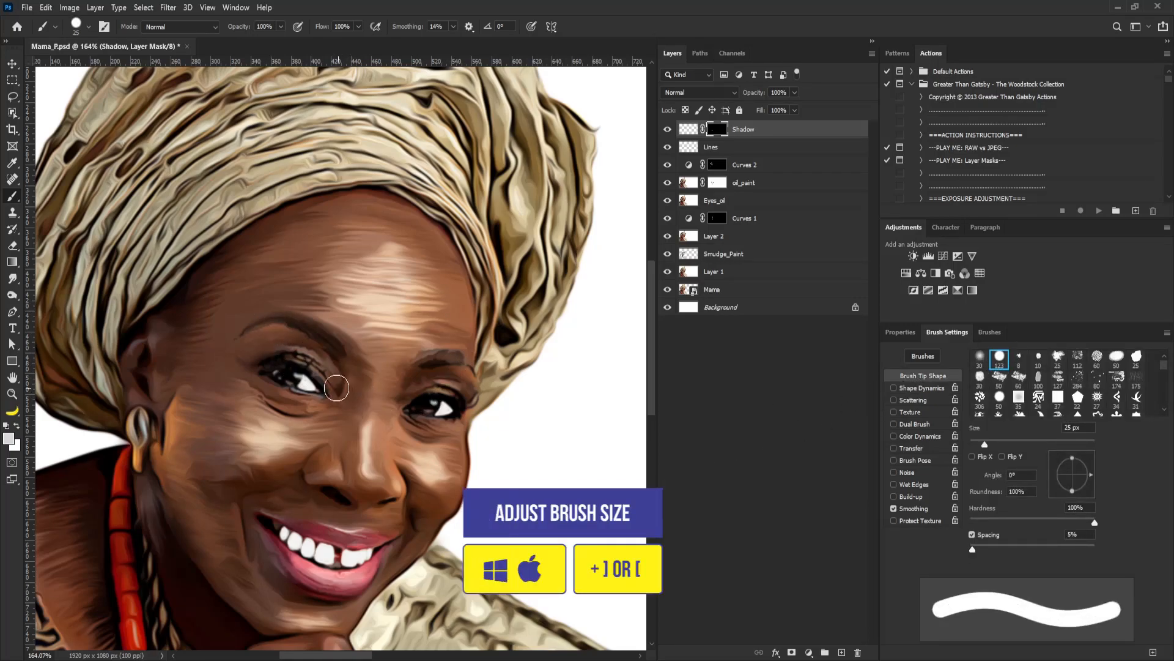
pyautogui.press(']')
pyautogui.scroll(5, 340, 389)
pyautogui.press('[')
pyautogui.press('[')
pyautogui.press('[')
pyautogui.press('[')
pyautogui.press('[')
pyautogui.press('[')
pyautogui.press('[')
pyautogui.click(688, 129)
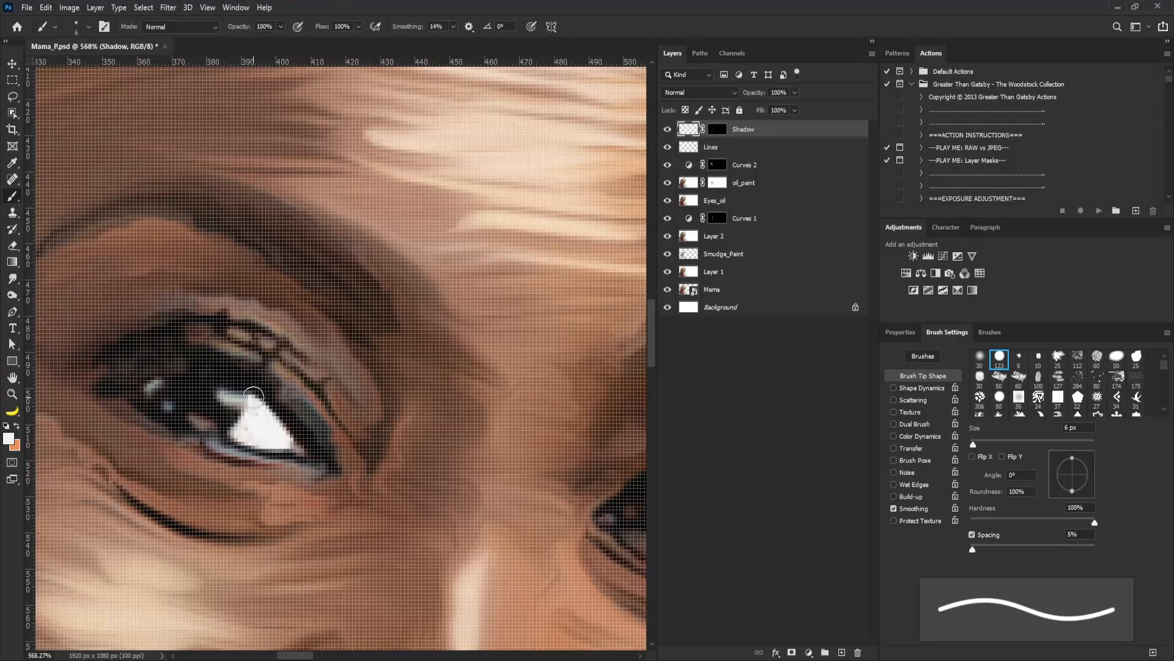
# Step: Choose a light gray foreground color and shade the upper whites of both eyes on the Shadow layer
pyautogui.click(12, 440)
pyautogui.moveTo(626, 294); pyautogui.dragTo(628, 323)
pyautogui.click(898, 281)
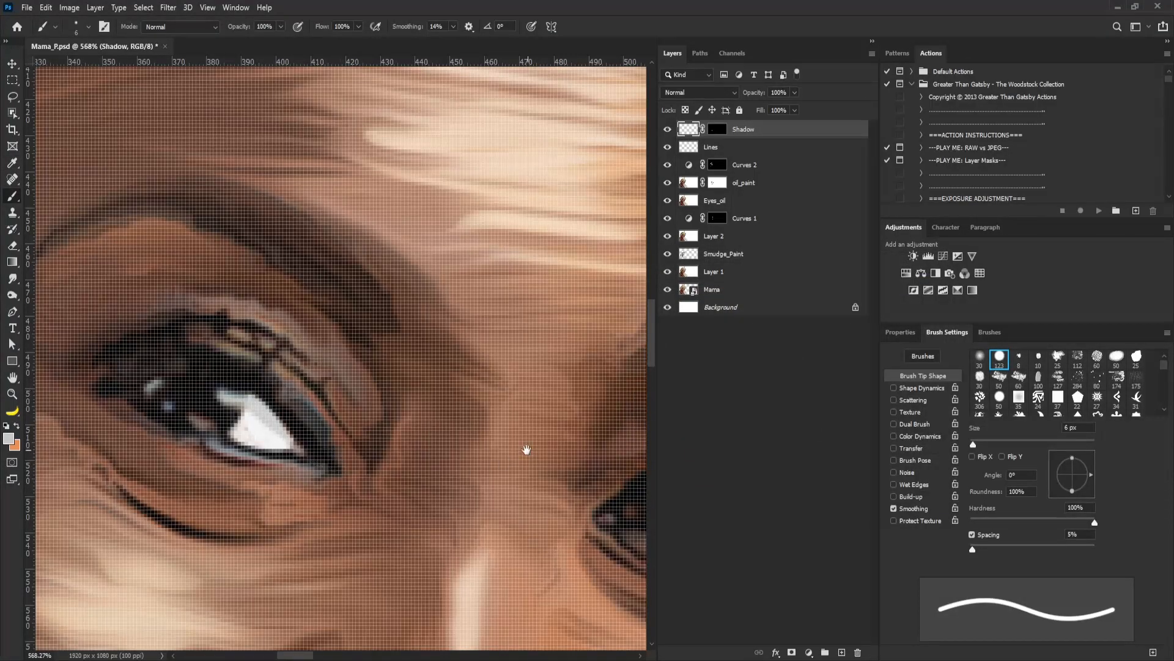
pyautogui.moveTo(524, 450); pyautogui.dragTo(257, 335)
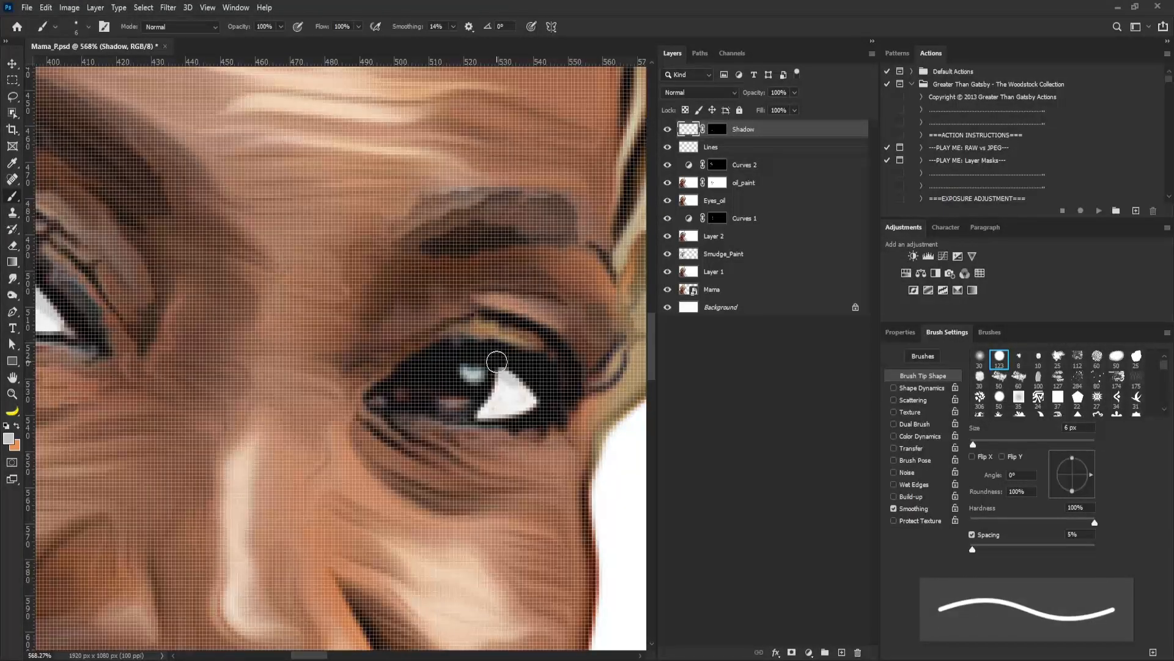
pyautogui.moveTo(548, 249); pyautogui.dragTo(464, 344)
# Step: Add light gray shading to the teeth on the Shadow layer
pyautogui.moveTo(444, 405); pyautogui.dragTo(483, 424)
pyautogui.moveTo(349, 388); pyautogui.dragTo(375, 375)
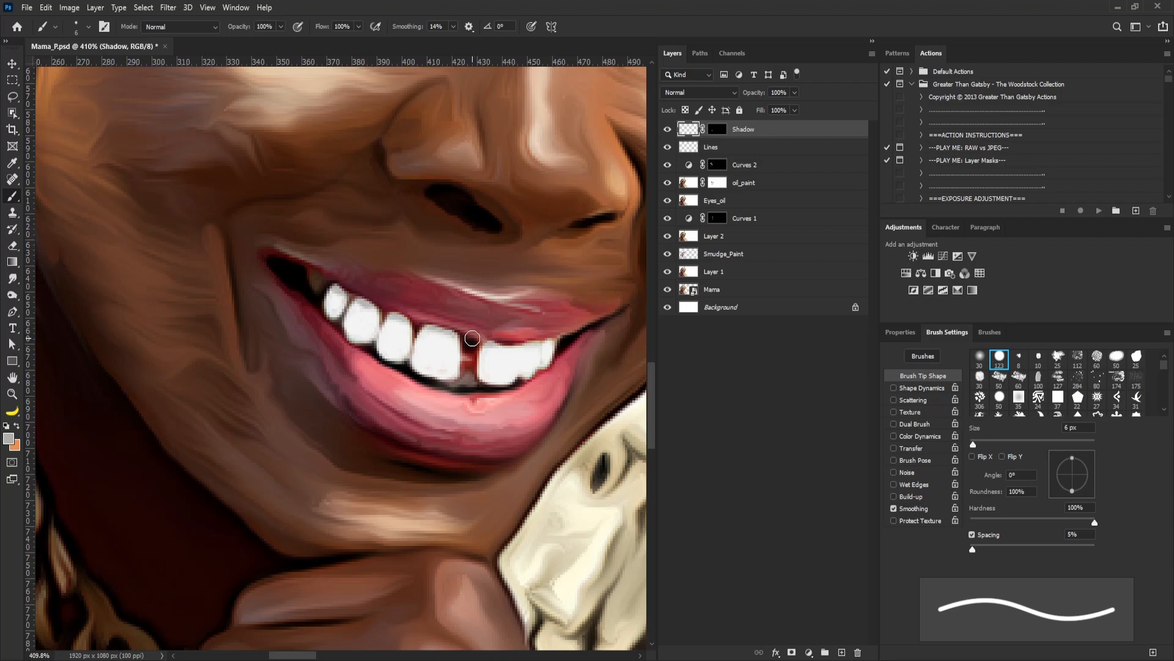
pyautogui.moveTo(563, 176)
pyautogui.mouseDown()
pyautogui.moveTo(452, 247)
pyautogui.moveTo(499, 218)
pyautogui.moveTo(474, 195)
pyautogui.moveTo(445, 209)
pyautogui.moveTo(451, 282)
pyautogui.mouseUp()
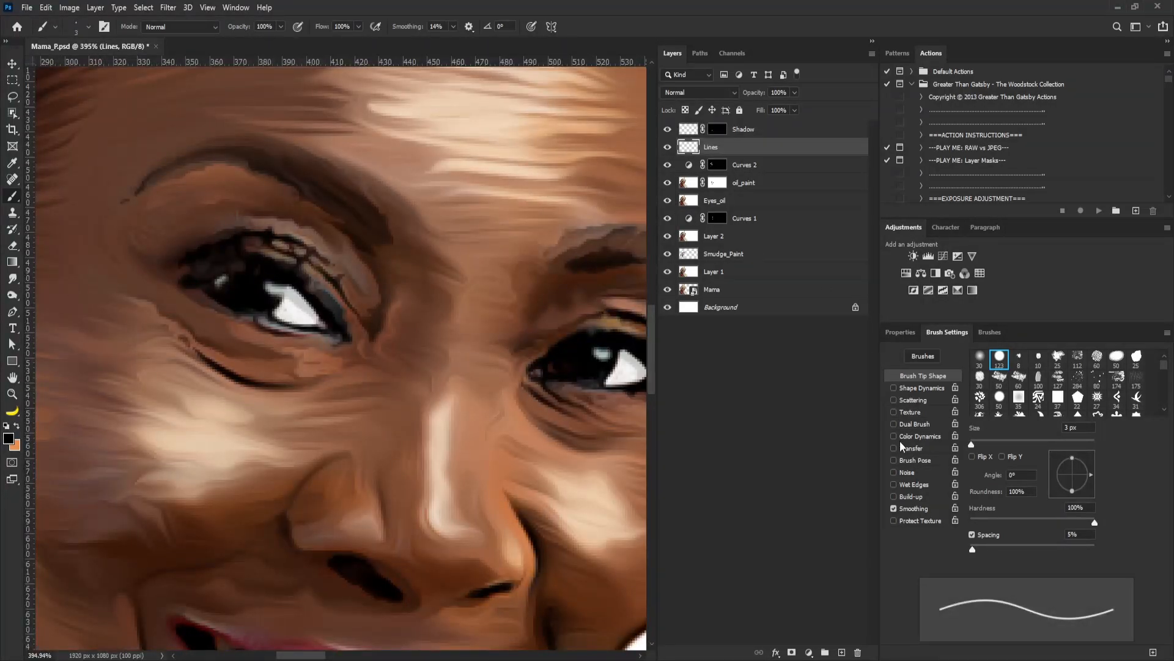
# Step: Turn on Transfer, sample a pinkish-brown skin tone and paint the lower iris of the earring-side eye with a 4 px brush
pyautogui.click(894, 448)
pyautogui.keyDown('alt'); pyautogui.click(254, 174); pyautogui.keyUp('alt')
pyautogui.moveTo(231, 168); pyautogui.dragTo(419, 153)
pyautogui.scroll(2, 238, 294)
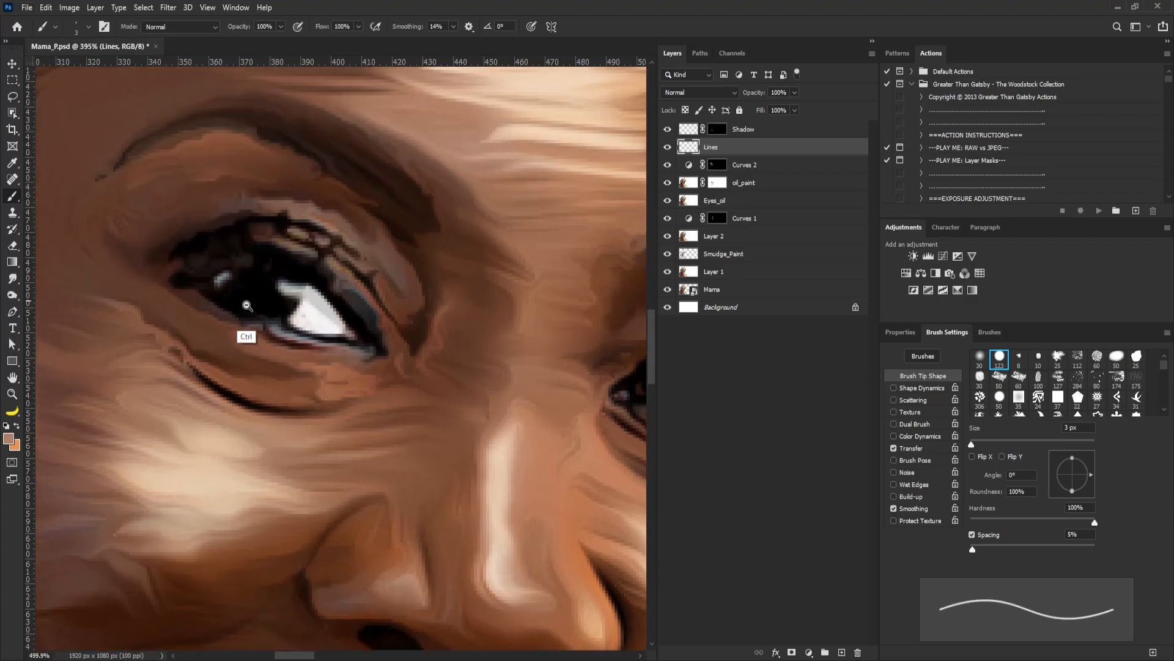
pyautogui.press(']')
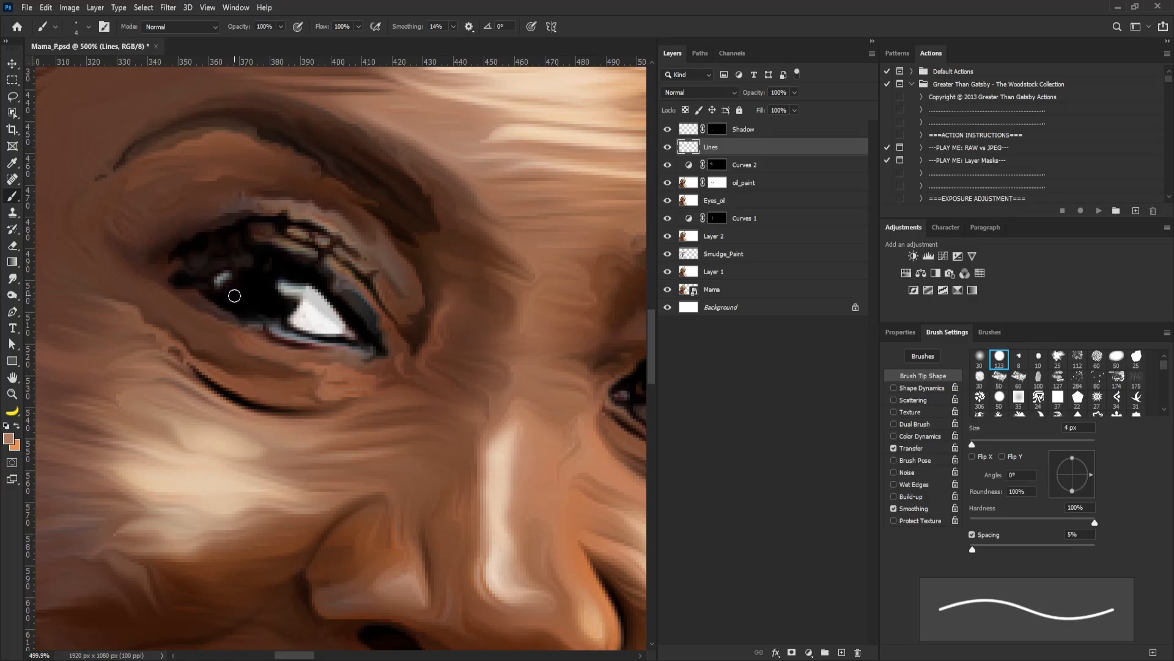
pyautogui.moveTo(246, 303); pyautogui.dragTo(269, 308)
pyautogui.moveTo(409, 202); pyautogui.dragTo(291, 272)
pyautogui.moveTo(435, 274)
pyautogui.mouseDown()
pyautogui.moveTo(328, 290)
pyautogui.moveTo(534, 324)
pyautogui.mouseUp()
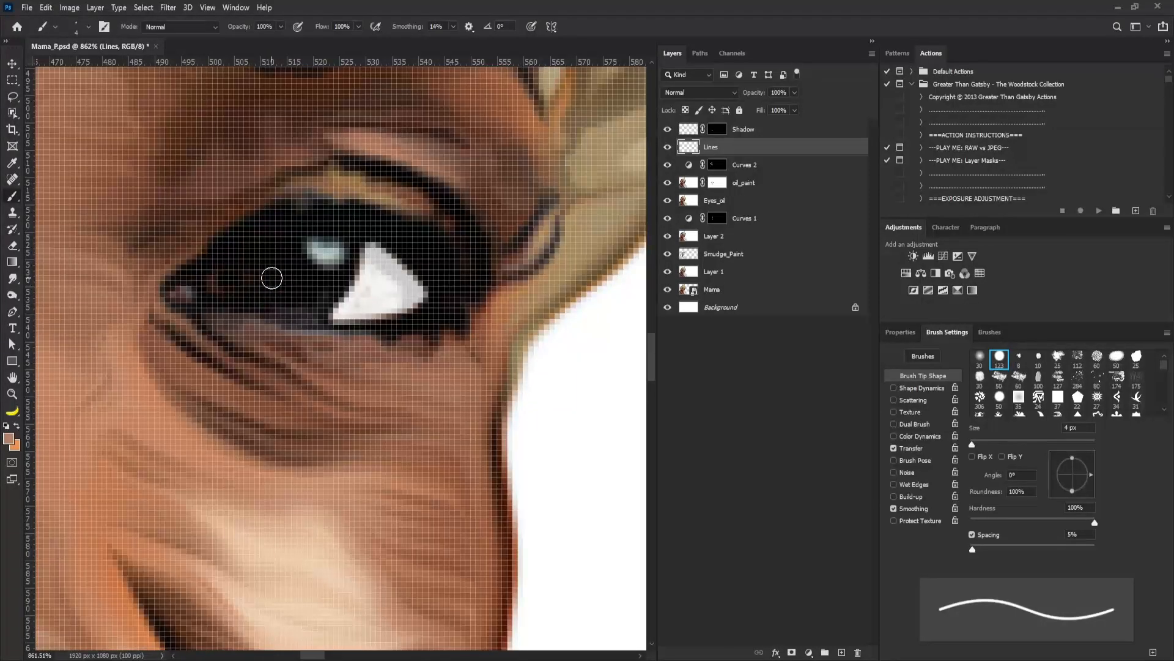
# Step: Paint the lower iris of the far eye with the same pinkish-brown tone on the Lines layer
pyautogui.moveTo(270, 277)
pyautogui.mouseDown()
pyautogui.moveTo(297, 295)
pyautogui.moveTo(326, 285)
pyautogui.mouseUp()
pyautogui.moveTo(416, 197); pyautogui.dragTo(263, 279)
pyautogui.moveTo(367, 216); pyautogui.dragTo(341, 231)
pyautogui.moveTo(454, 212); pyautogui.dragTo(413, 224)
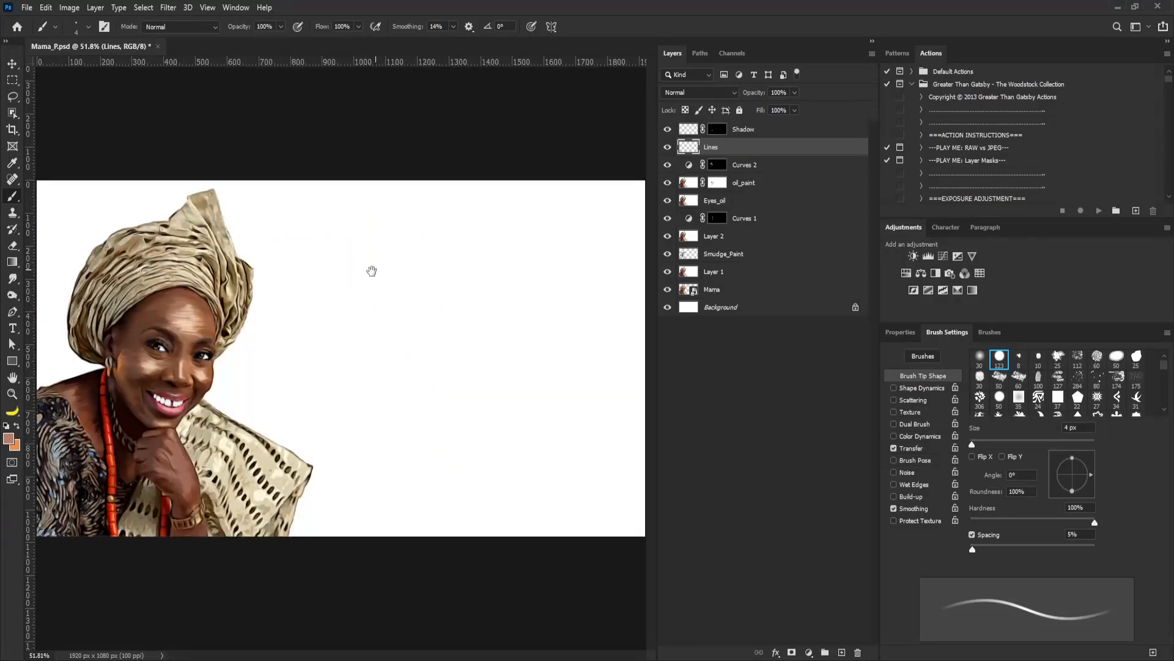
# Step: Erase the excess iris color around the pupils with a soft 5 px Eraser on the Lines layer
pyautogui.moveTo(193, 428); pyautogui.dragTo(318, 333)
pyautogui.press('e')
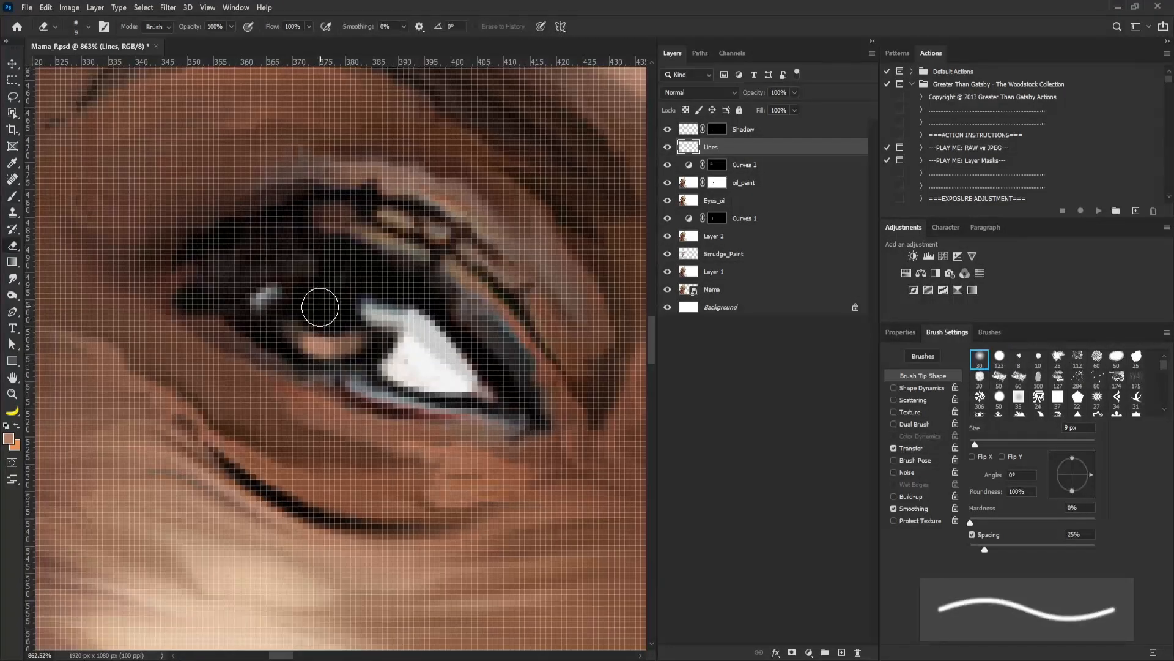
pyautogui.press('[')
pyautogui.press('[')
pyautogui.press('[')
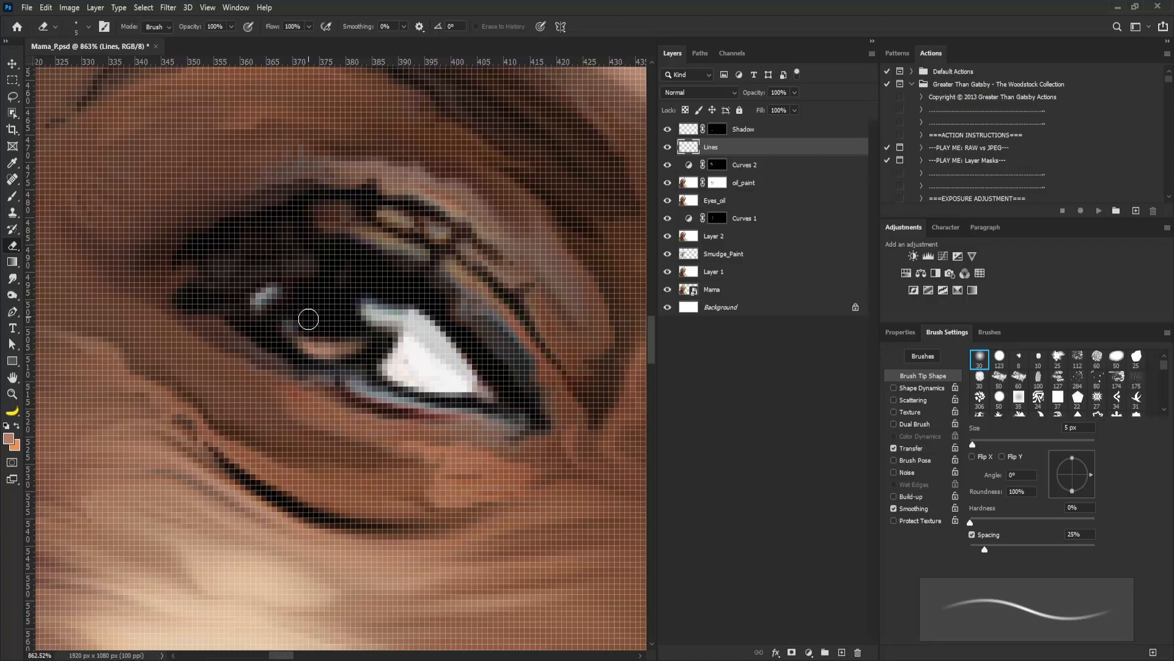
pyautogui.moveTo(355, 278); pyautogui.dragTo(309, 320)
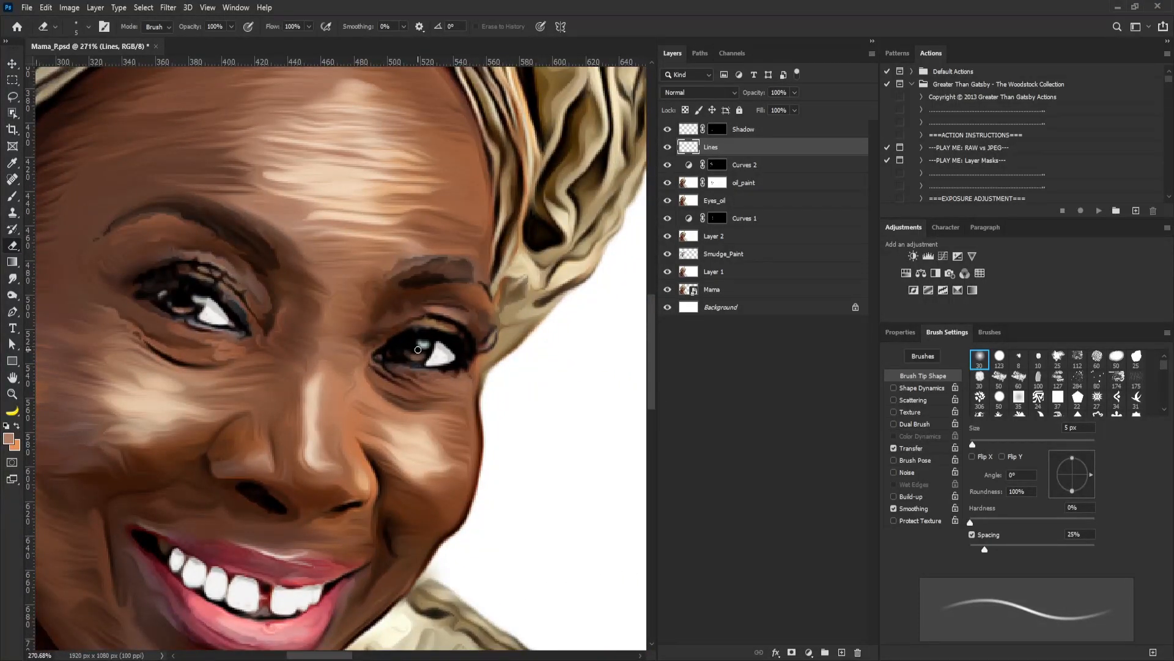
pyautogui.moveTo(414, 343); pyautogui.dragTo(182, 263)
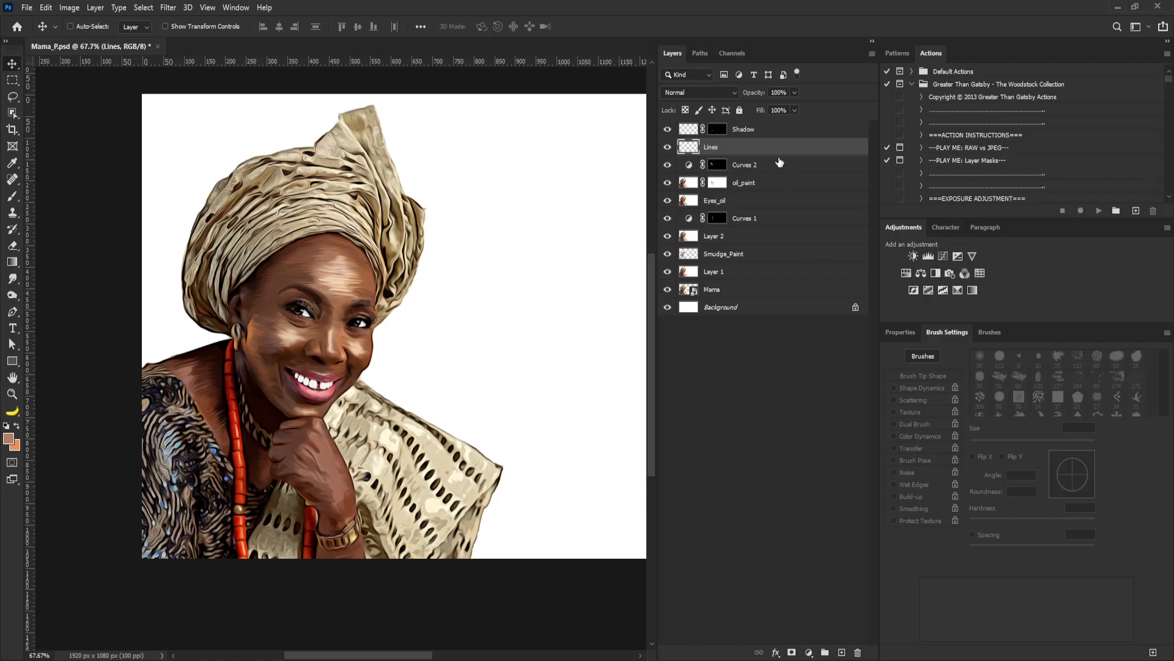
# Step: Load the Mama layer's outline as a selection and create a new layer named BG above Shadow
pyautogui.click(775, 129)
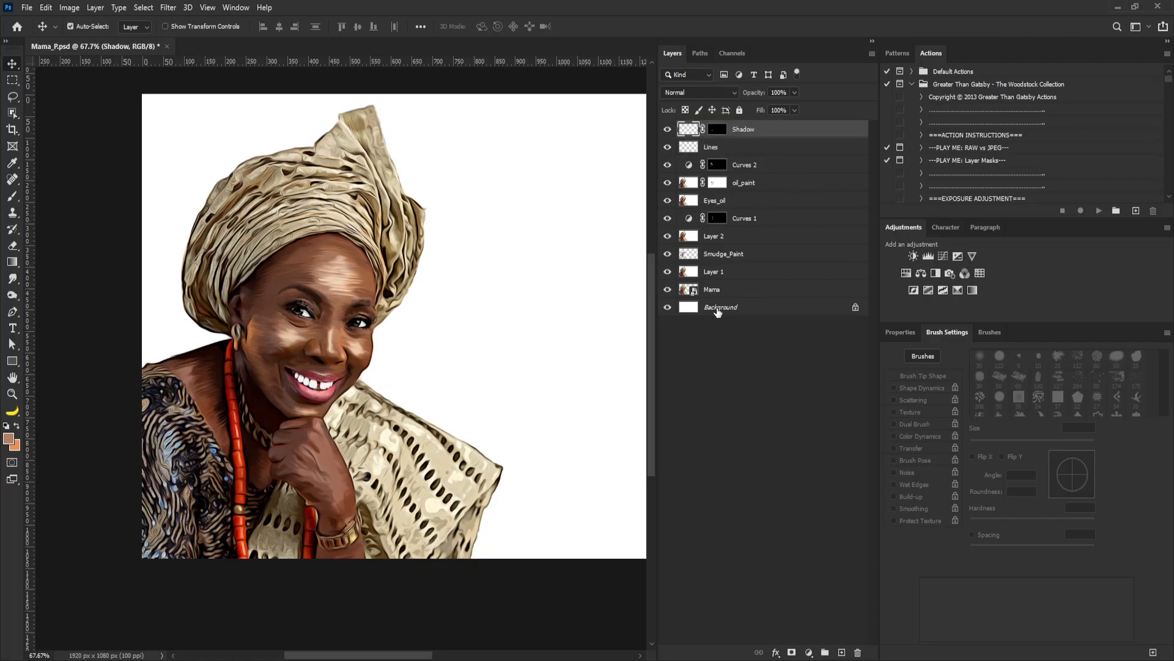
pyautogui.keyDown('ctrl'); pyautogui.click(686, 292); pyautogui.keyUp('ctrl')
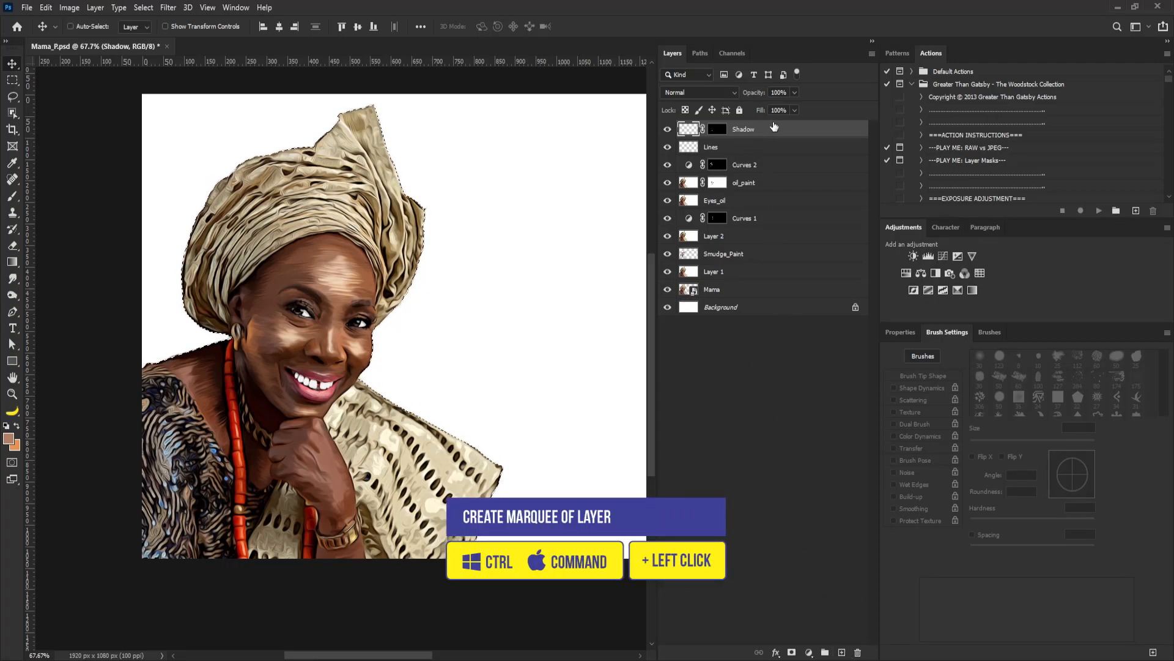
pyautogui.keyDown('alt'); pyautogui.click(843, 653); pyautogui.keyUp('alt')
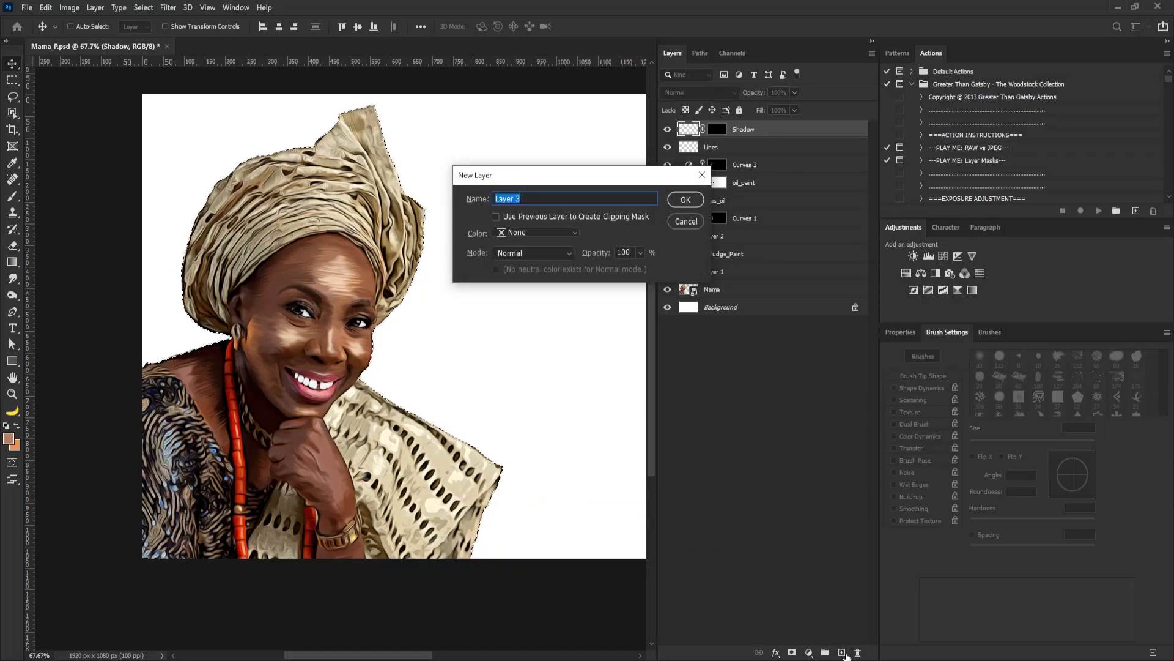
pyautogui.write('BG')
pyautogui.press('Return')
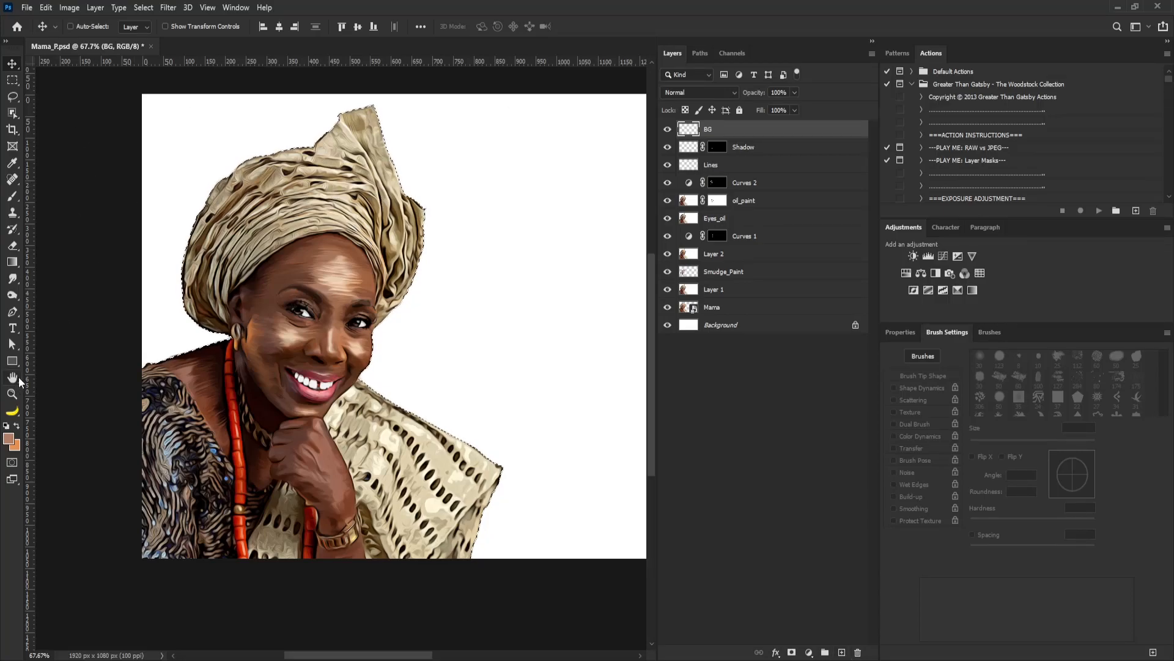
# Step: Choose the dark brown foreground color #38180e and add a layer mask to BG from the selection
pyautogui.press('d')
pyautogui.click(9, 438)
pyautogui.moveTo(219, 359); pyautogui.dragTo(202, 361)
pyautogui.click(906, 280)
pyautogui.click(792, 654)
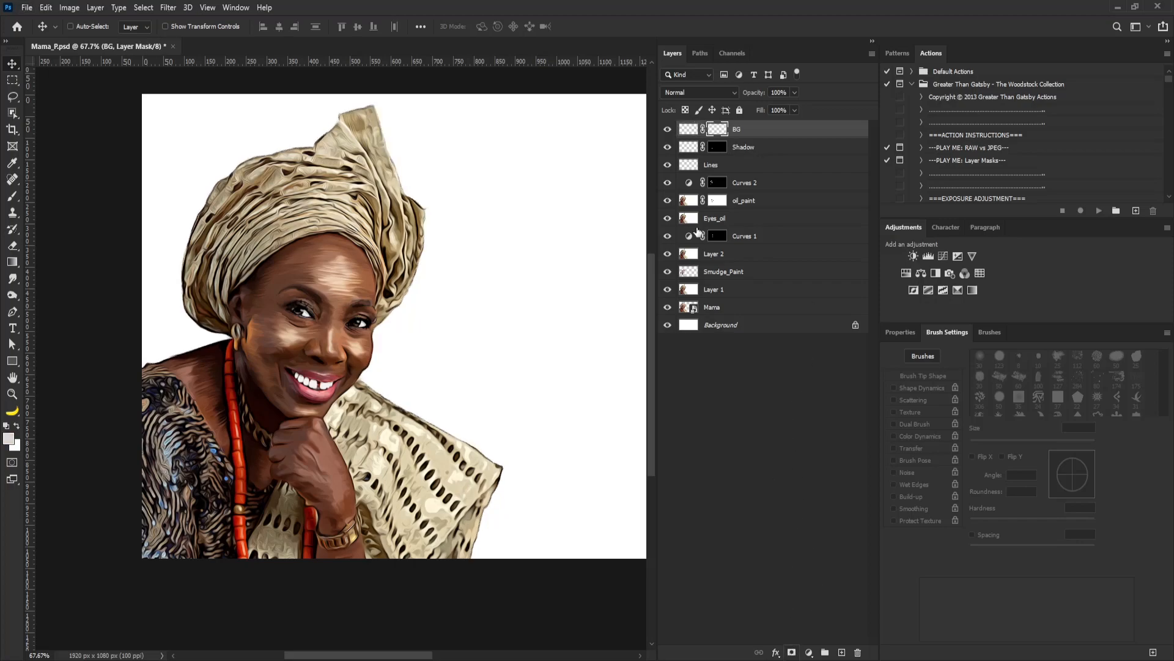
# Step: Fill the BG layer with the dark brown and invert its mask so the color covers only the background
pyautogui.click(685, 130)
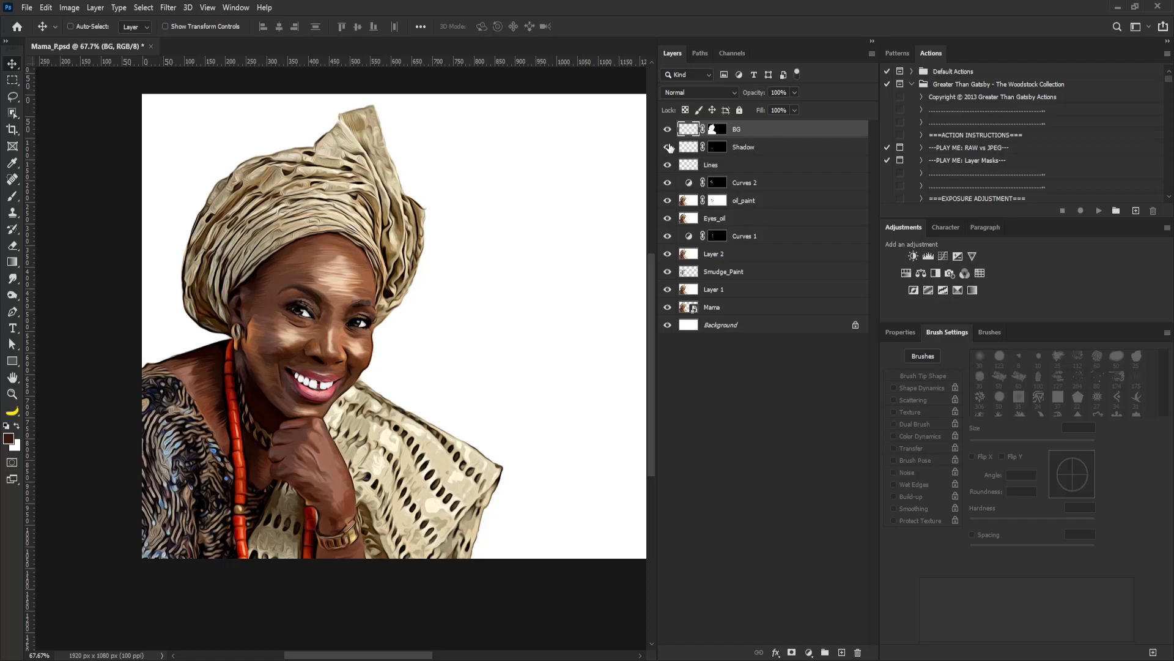
pyautogui.hotkey('alt', 'BackSpace')
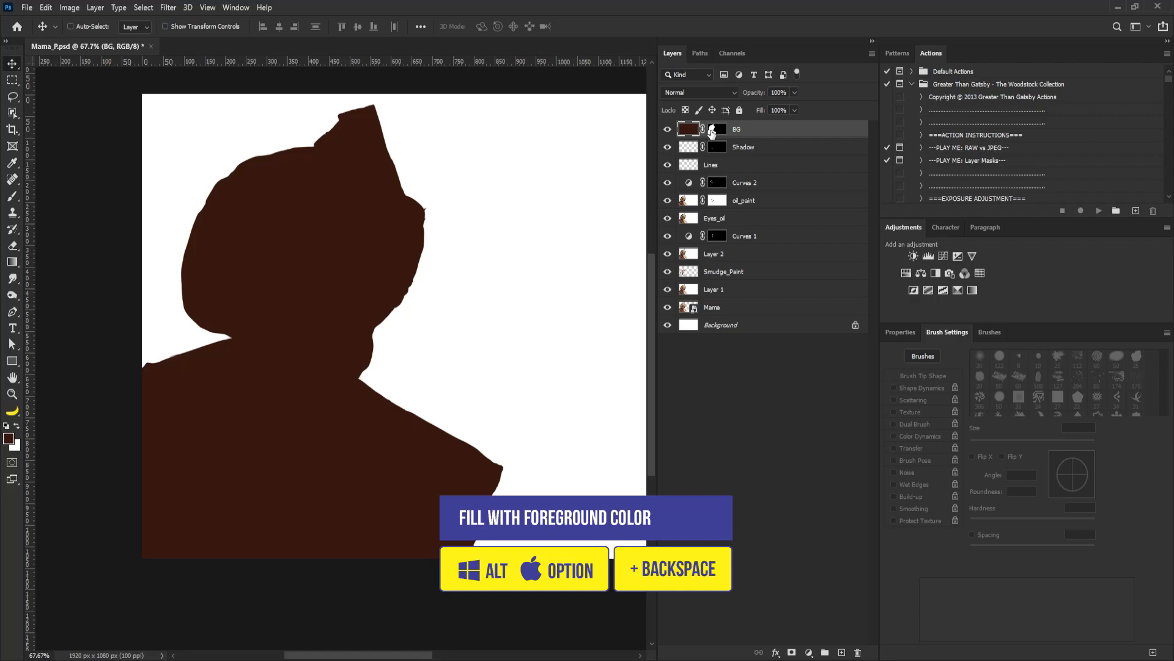
pyautogui.click(713, 130)
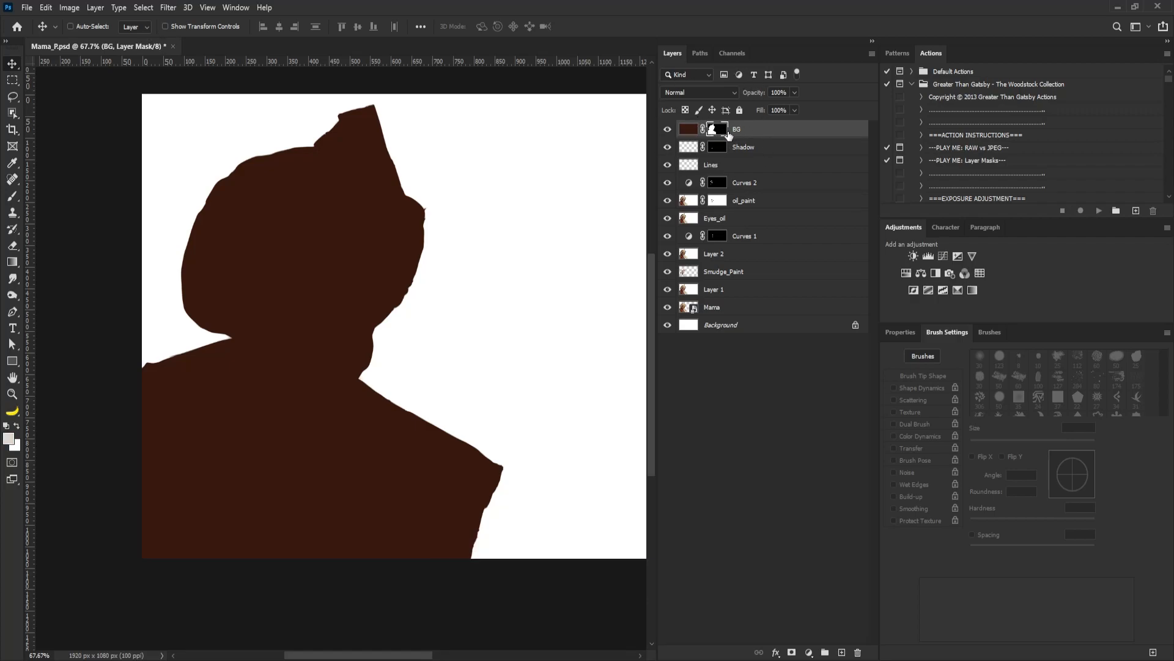
pyautogui.hotkey('ctrl', 'i')
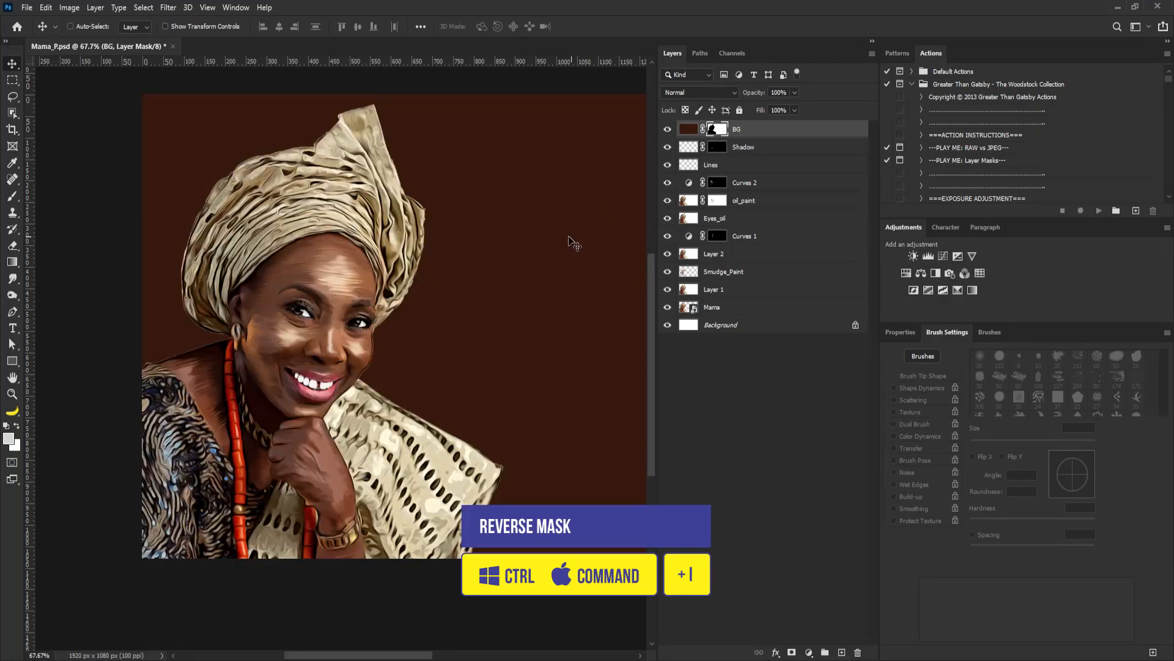
# Step: Group all layers above the Background, and add a purple Solid Color fill layer above the group
pyautogui.keyDown('ctrl'); pyautogui.moveTo(491, 193); pyautogui.dragTo(476, 203); pyautogui.keyUp('ctrl')
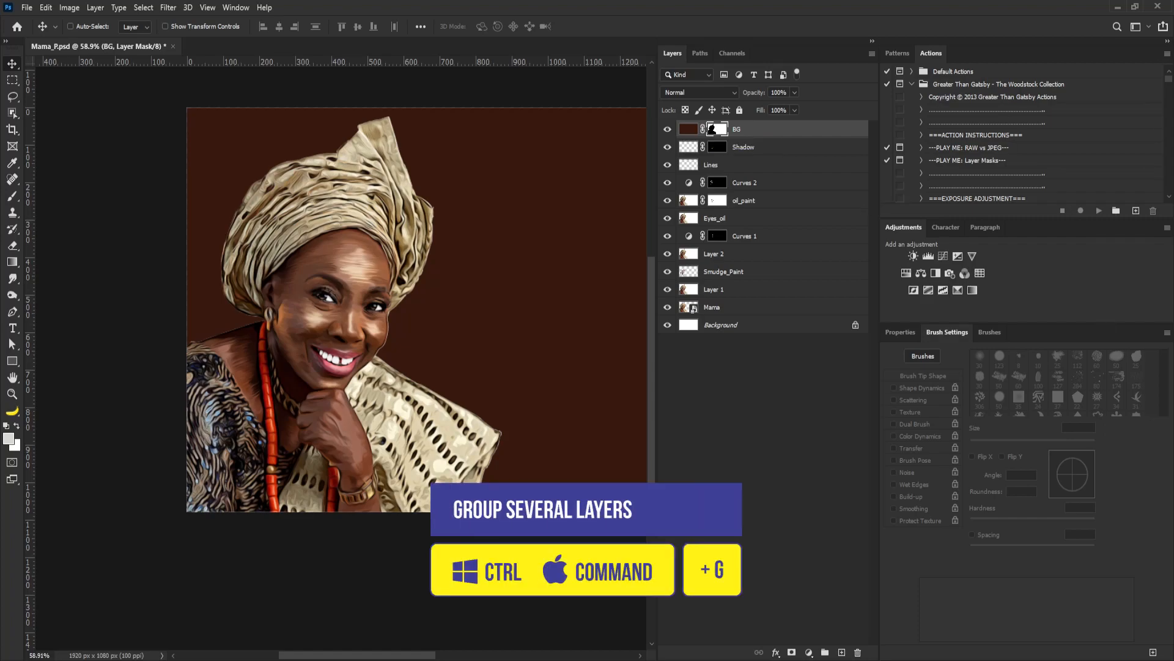
pyautogui.hotkey('ctrl', 'g')
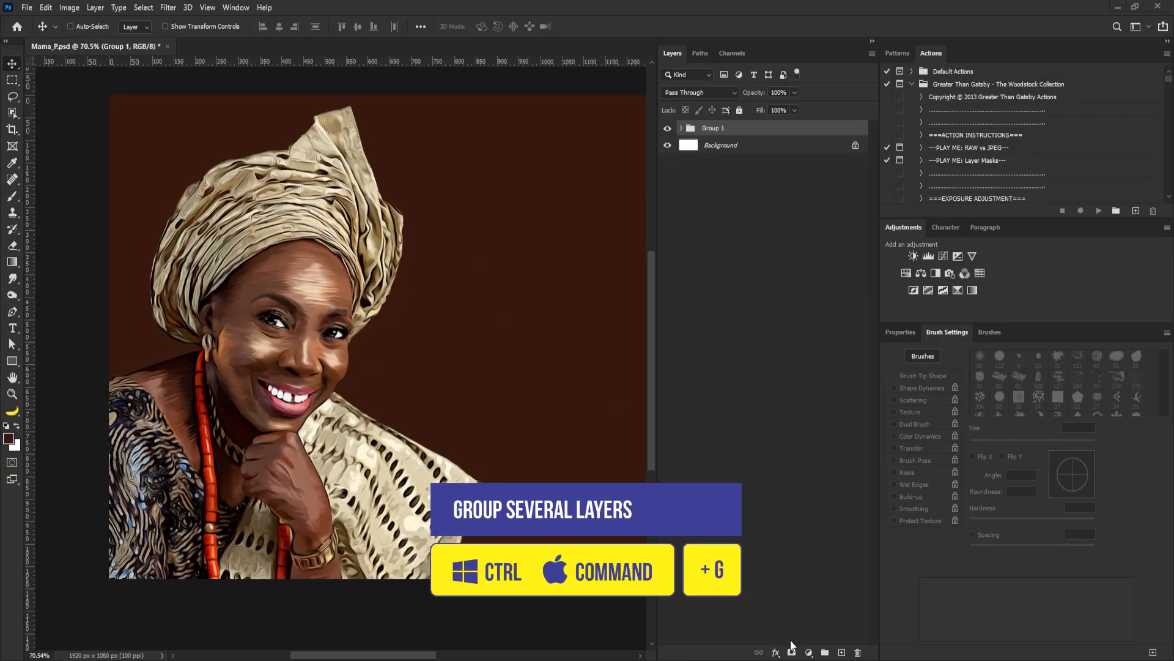
pyautogui.click(809, 653)
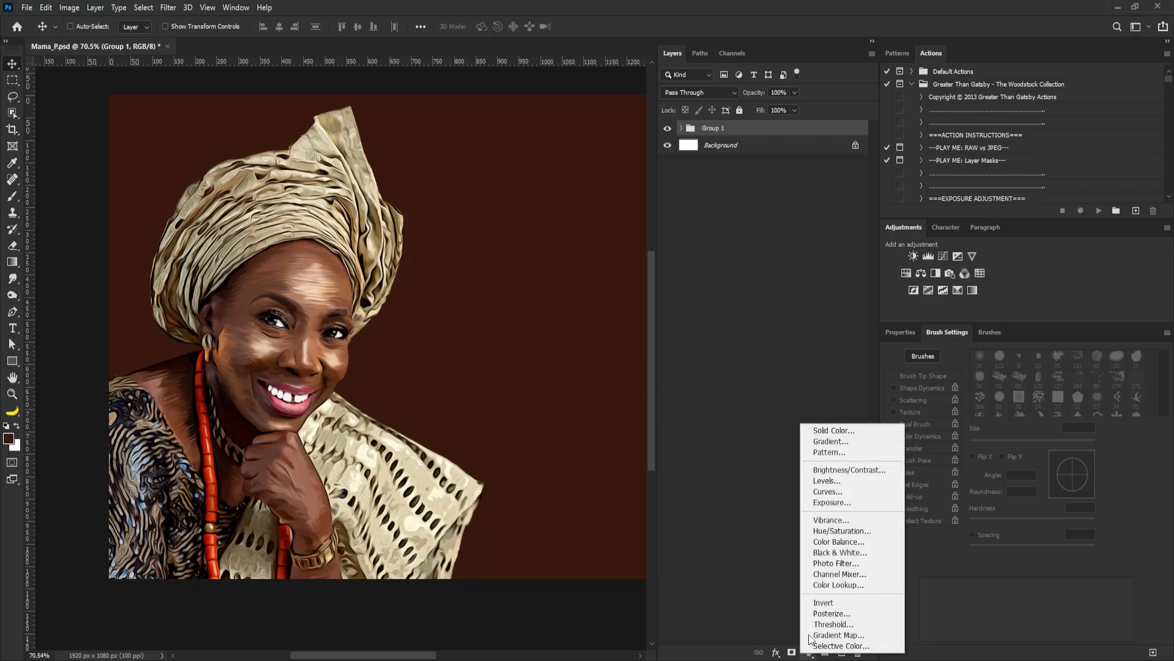
pyautogui.click(843, 432)
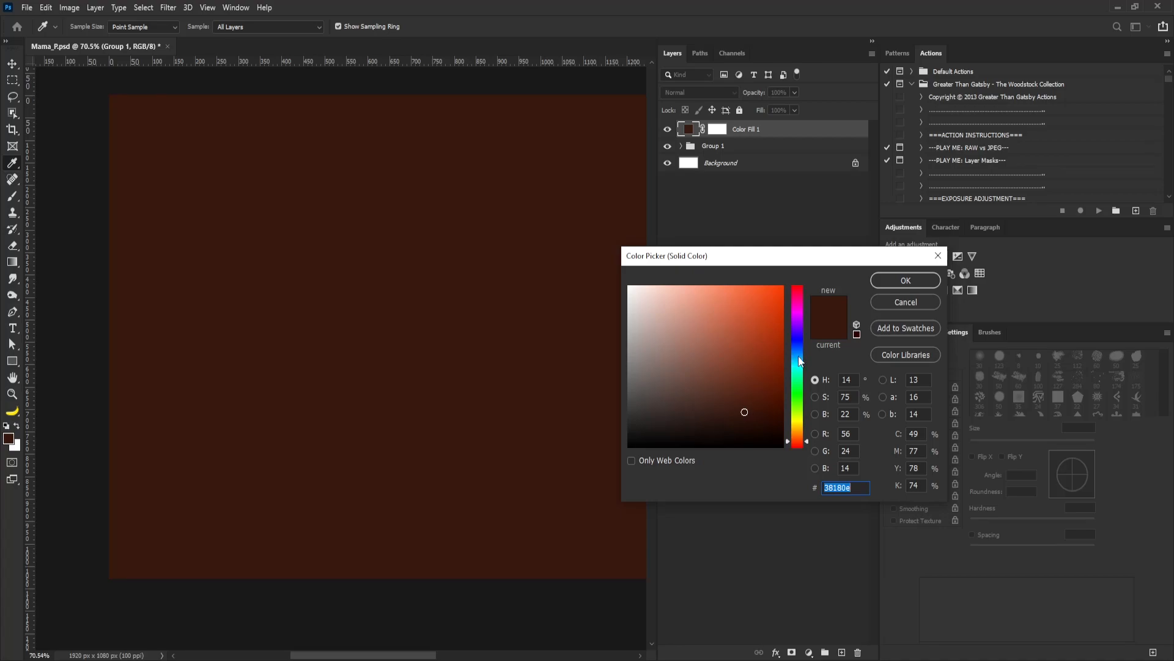
pyautogui.moveTo(800, 336)
pyautogui.mouseDown()
pyautogui.moveTo(797, 320)
pyautogui.moveTo(773, 354)
pyautogui.moveTo(781, 366)
pyautogui.mouseUp()
pyautogui.click(784, 335)
pyautogui.click(887, 279)
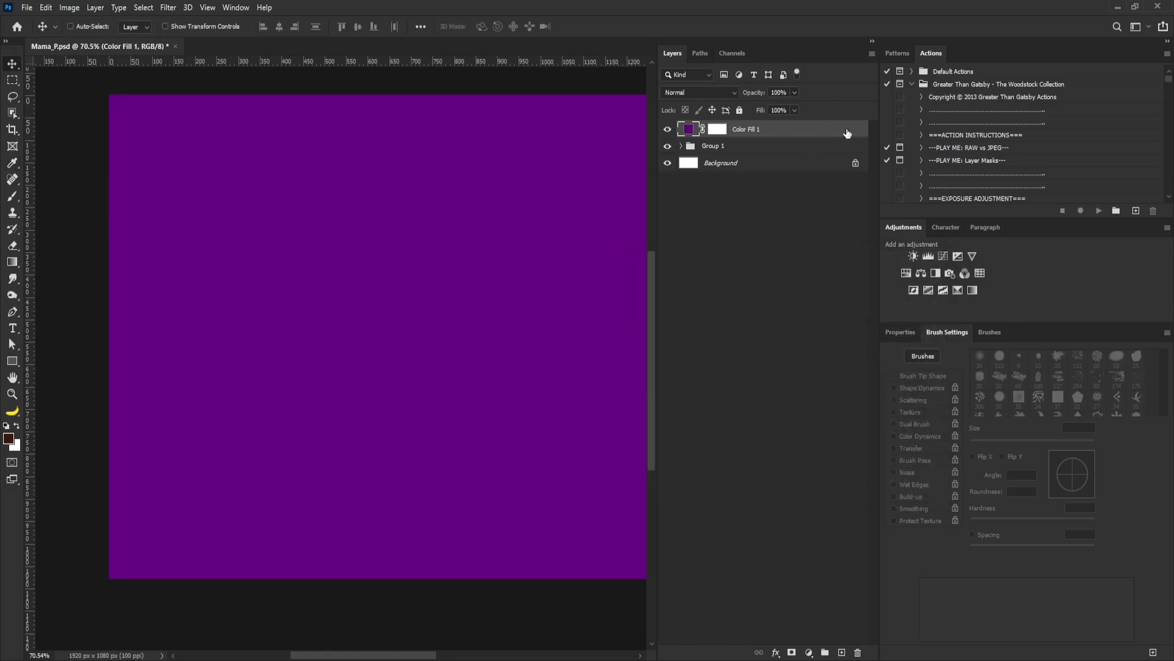
# Step: In the purple fill layer's blending options, set the Blend If Underlying Layer black point to 25 and split the white point to 0/54
pyautogui.doubleClick(827, 139)
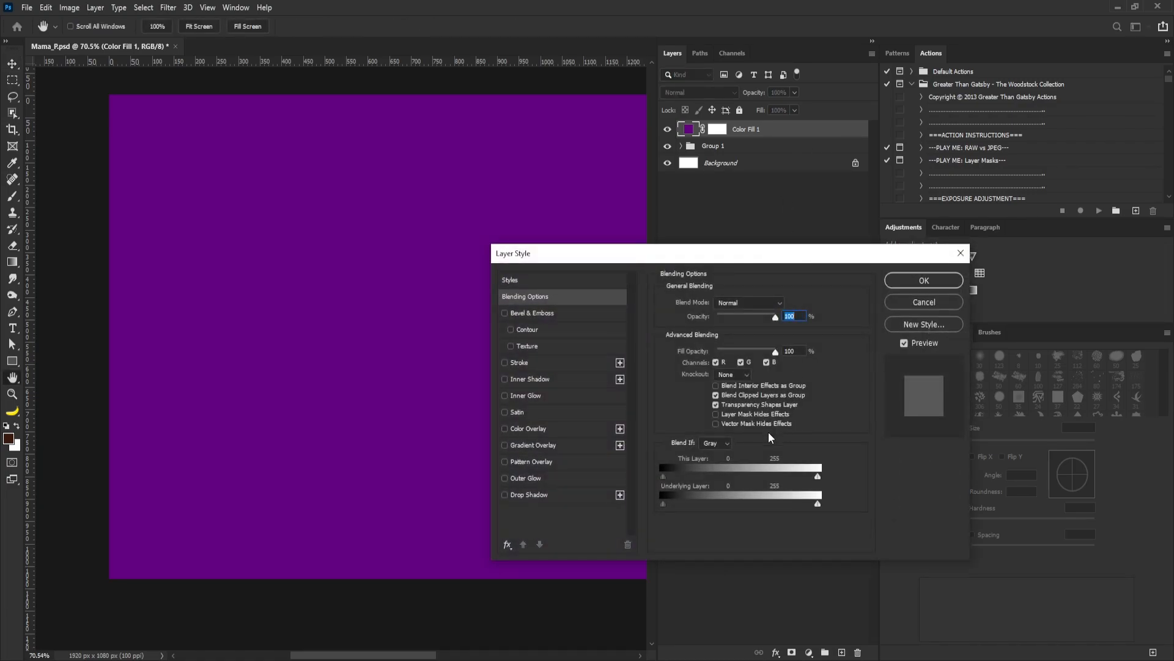
pyautogui.moveTo(777, 254); pyautogui.dragTo(717, 274)
pyautogui.moveTo(811, 523); pyautogui.dragTo(664, 526)
pyautogui.press('alt')
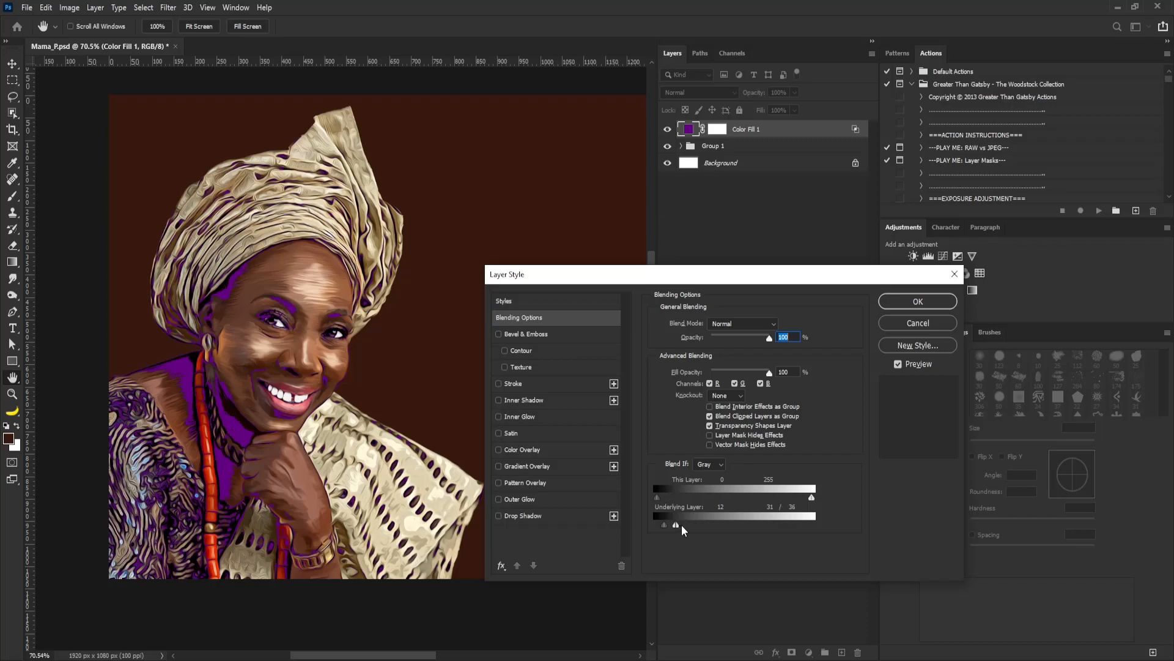
pyautogui.moveTo(680, 524); pyautogui.dragTo(691, 525)
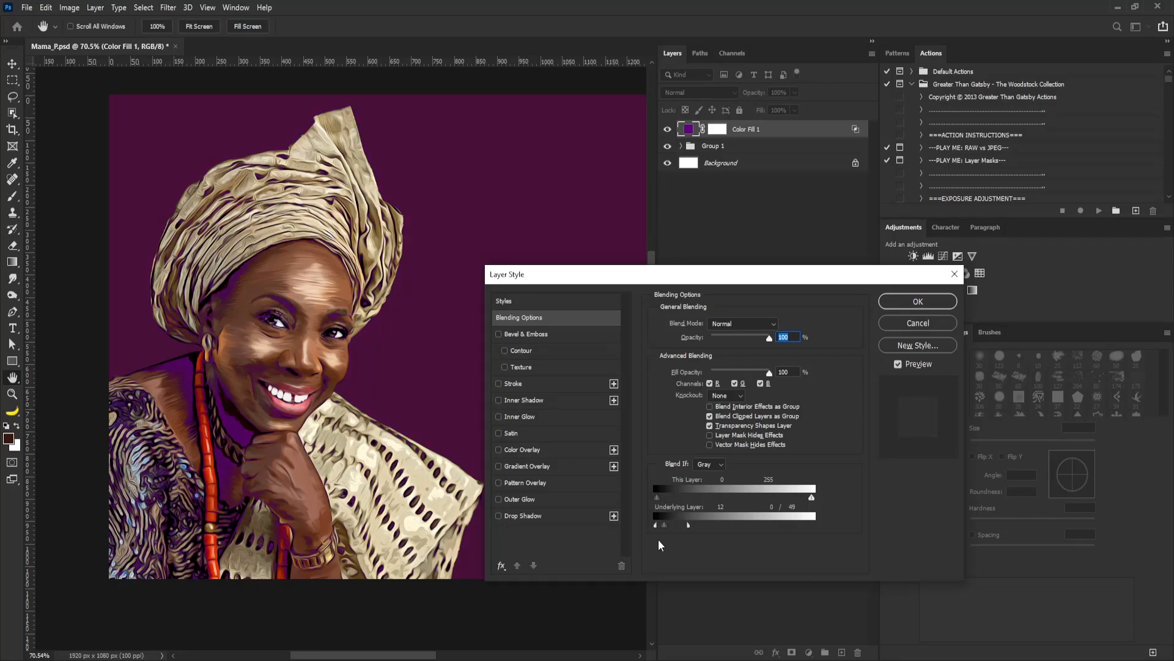
pyautogui.moveTo(664, 527); pyautogui.dragTo(673, 527)
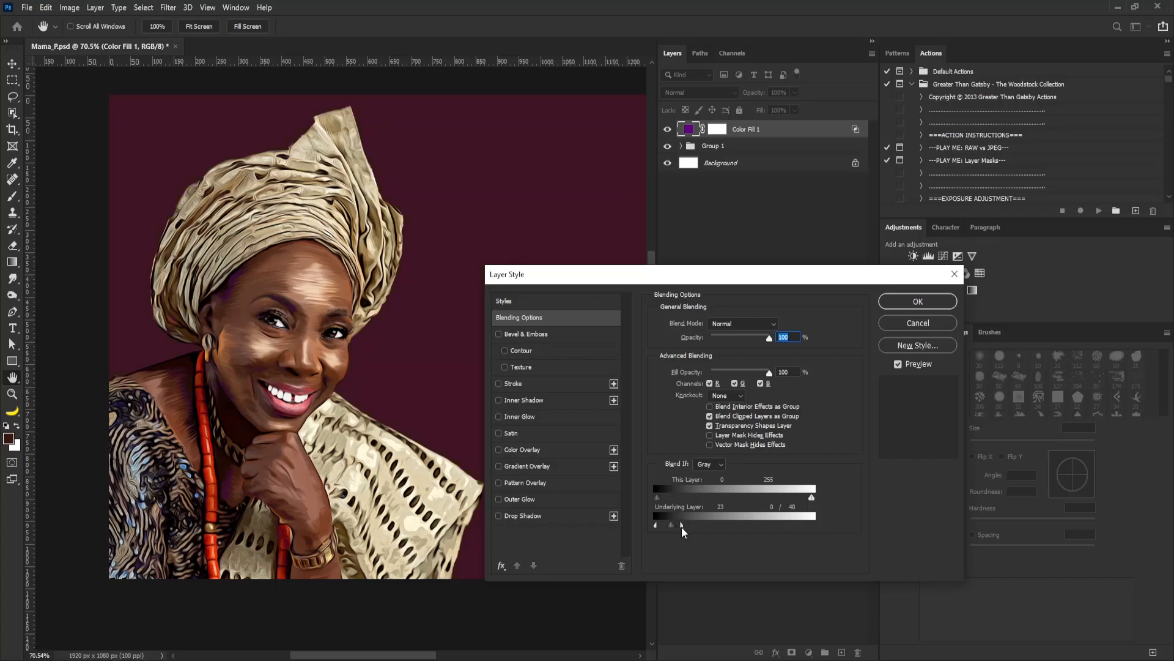
pyautogui.moveTo(682, 525); pyautogui.dragTo(692, 524)
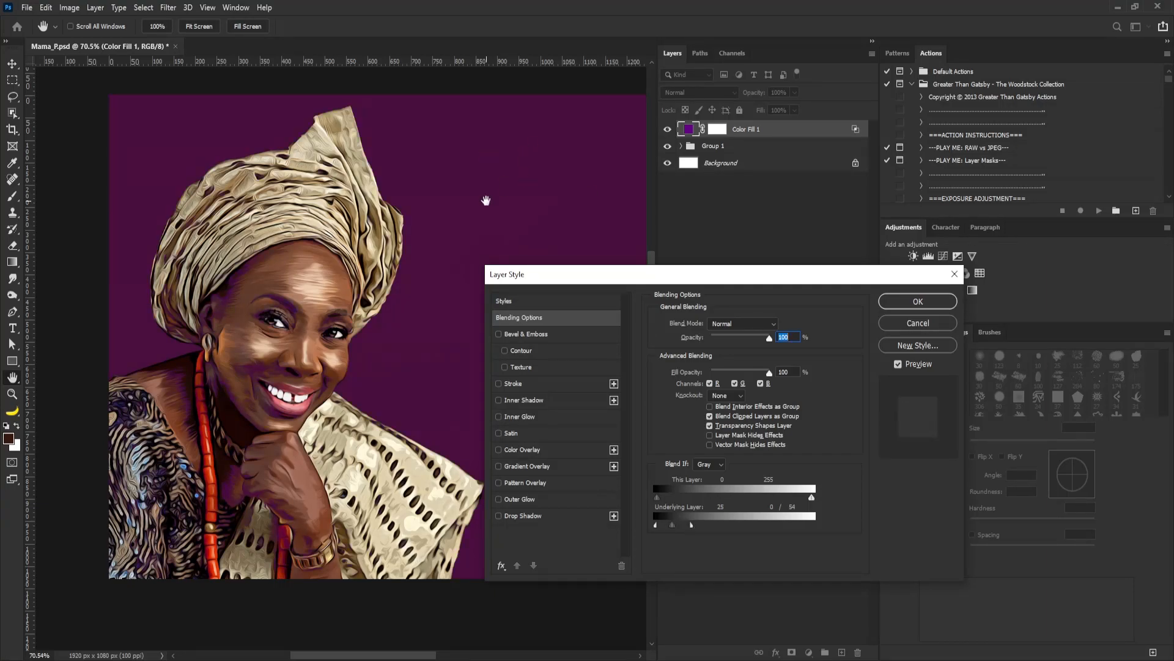
# Step: Split the Underlying Layer black point to 22/144, widen the white point to 0/77, and apply the purple fill's blending
pyautogui.press('alt')
pyautogui.moveTo(678, 526); pyautogui.dragTo(680, 526)
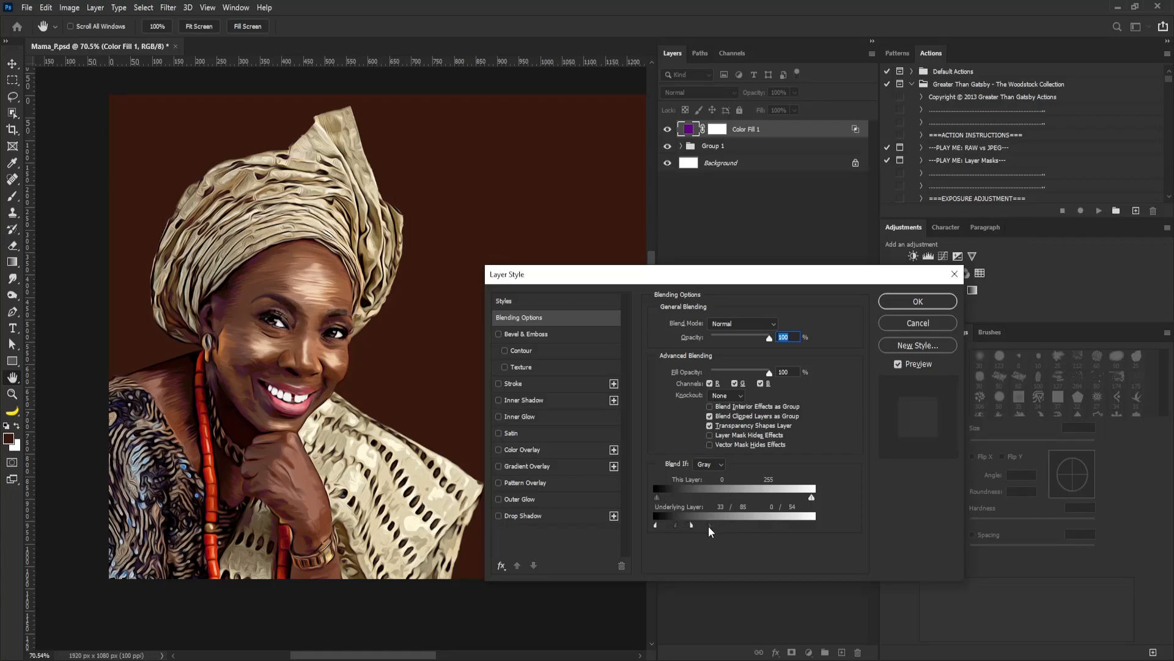
pyautogui.moveTo(676, 526); pyautogui.dragTo(658, 528)
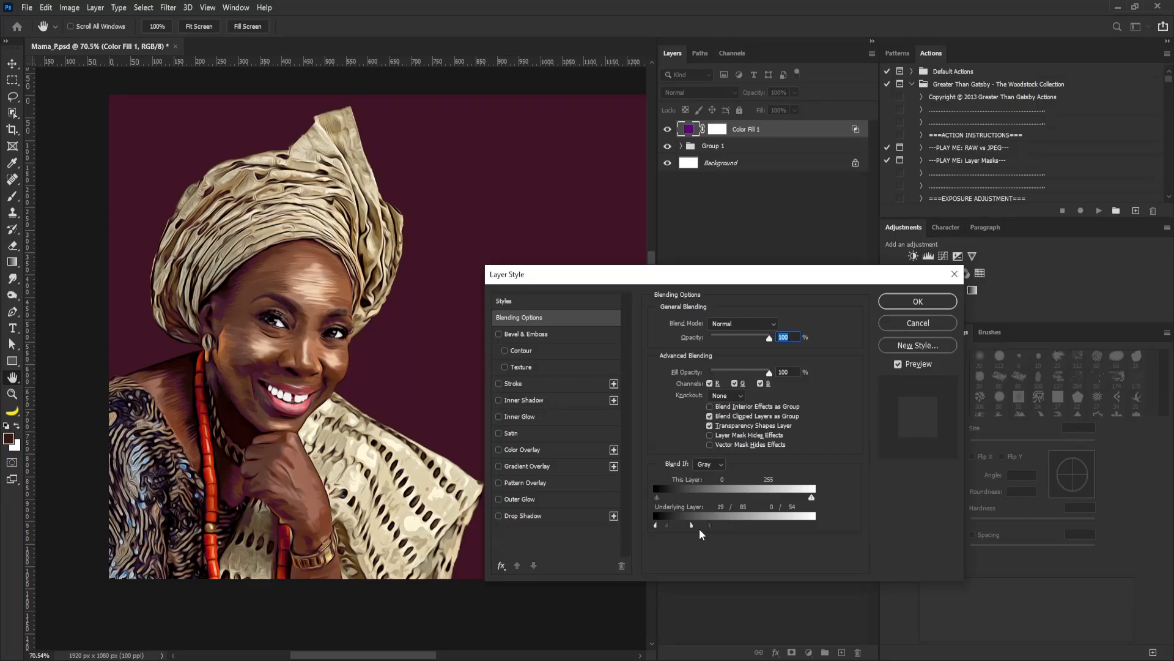
pyautogui.moveTo(692, 524); pyautogui.dragTo(705, 526)
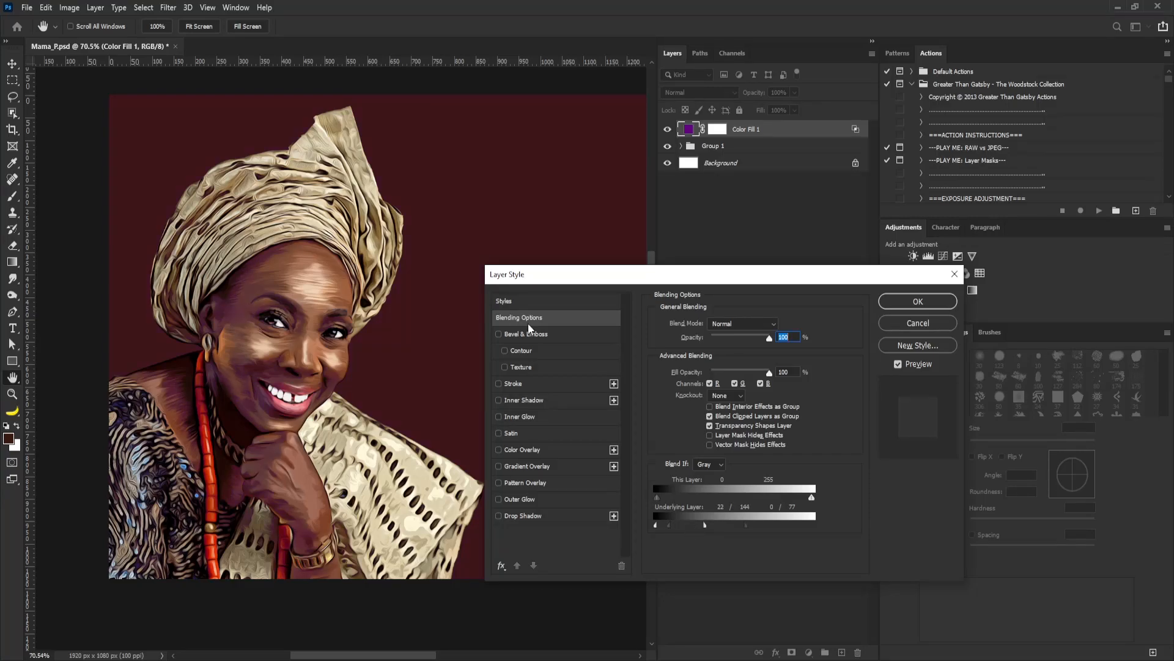
pyautogui.click(924, 301)
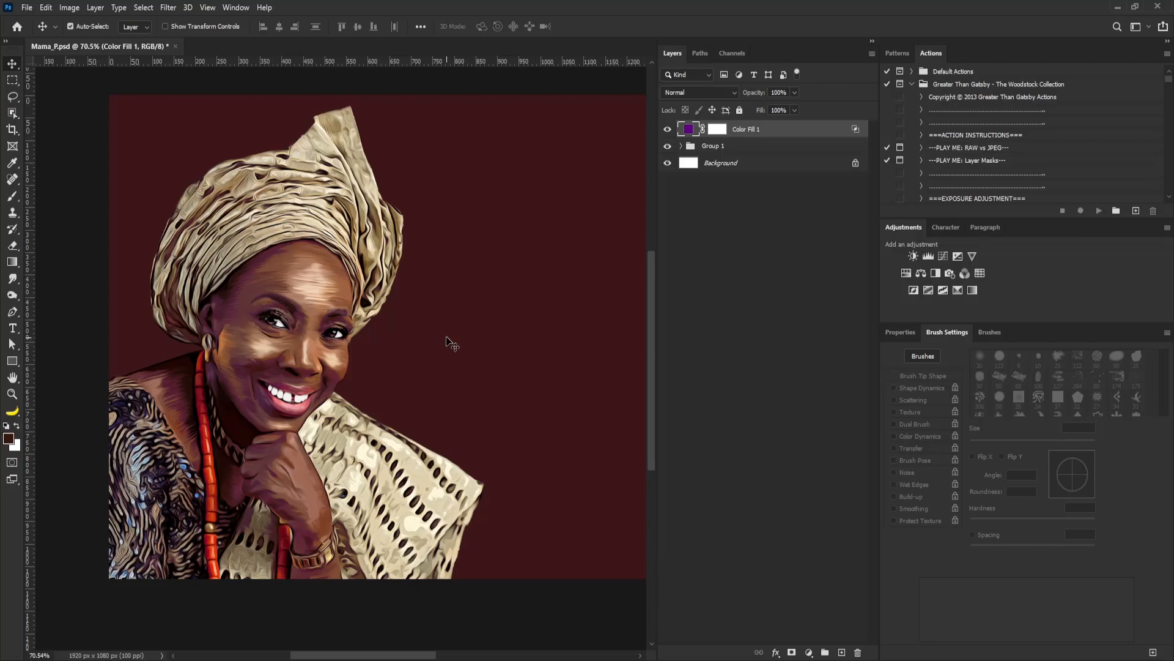
# Step: Add a Hue/Saturation adjustment layer above the purple color fill
pyautogui.scroll(-2, 373, 309)
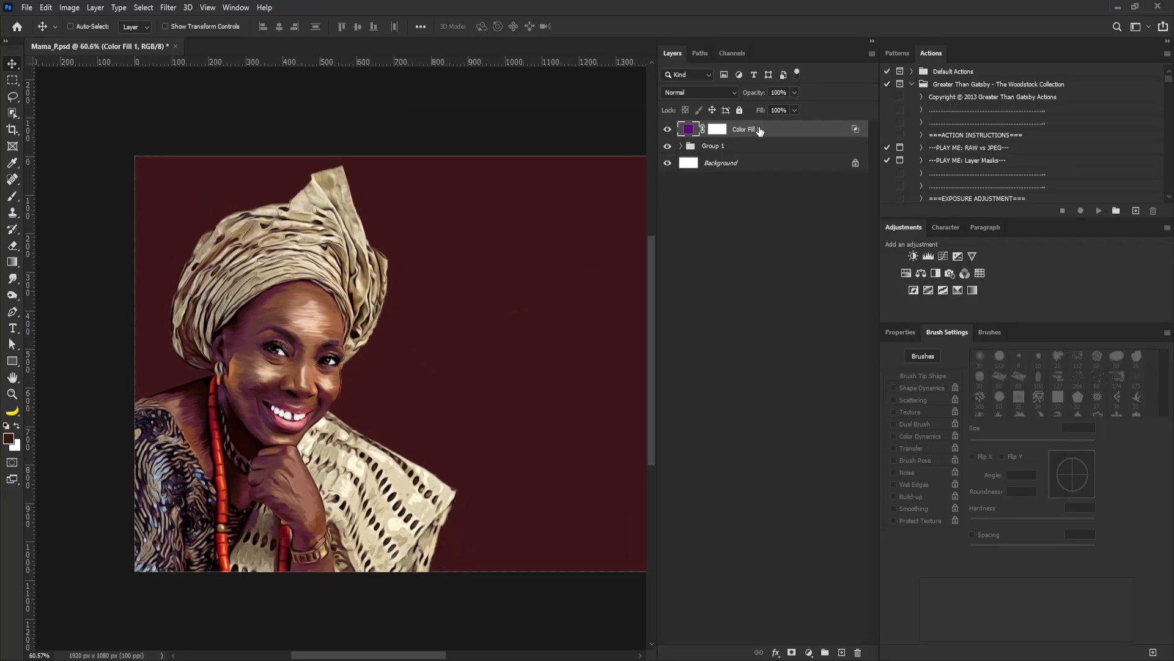
pyautogui.click(906, 273)
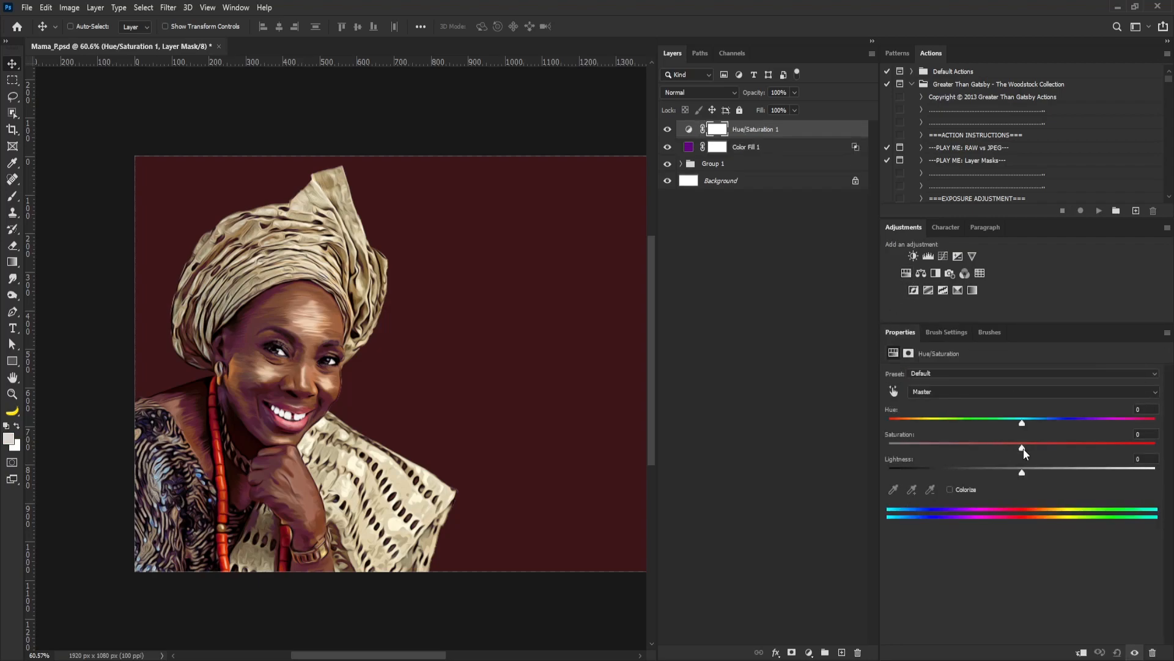